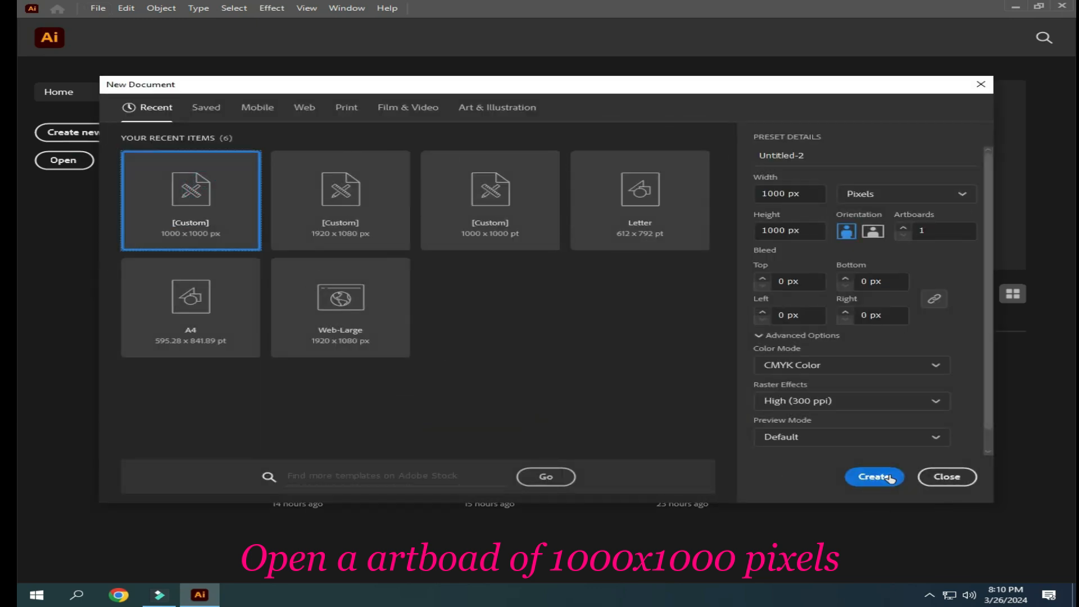
# - Create a new 1000 x 1000 px document in CMYK color and collapse the Layers panel
pyautogui.click(885, 476)
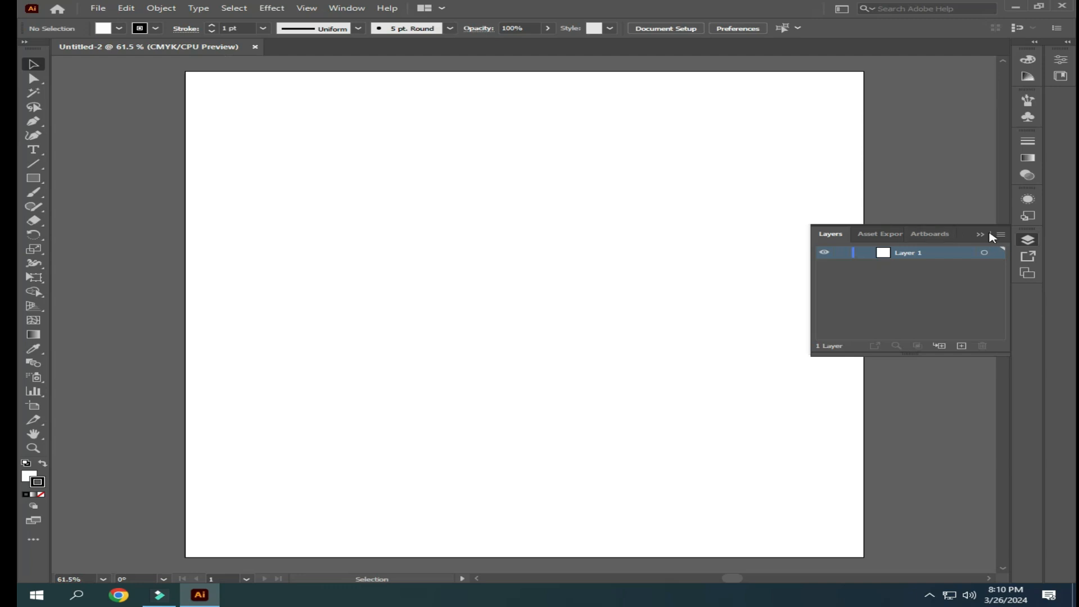
pyautogui.click(980, 234)
# - Place the flower line drawing images.jpg on the artboard, sized to nearly the full artboard height
pyautogui.click(97, 7)
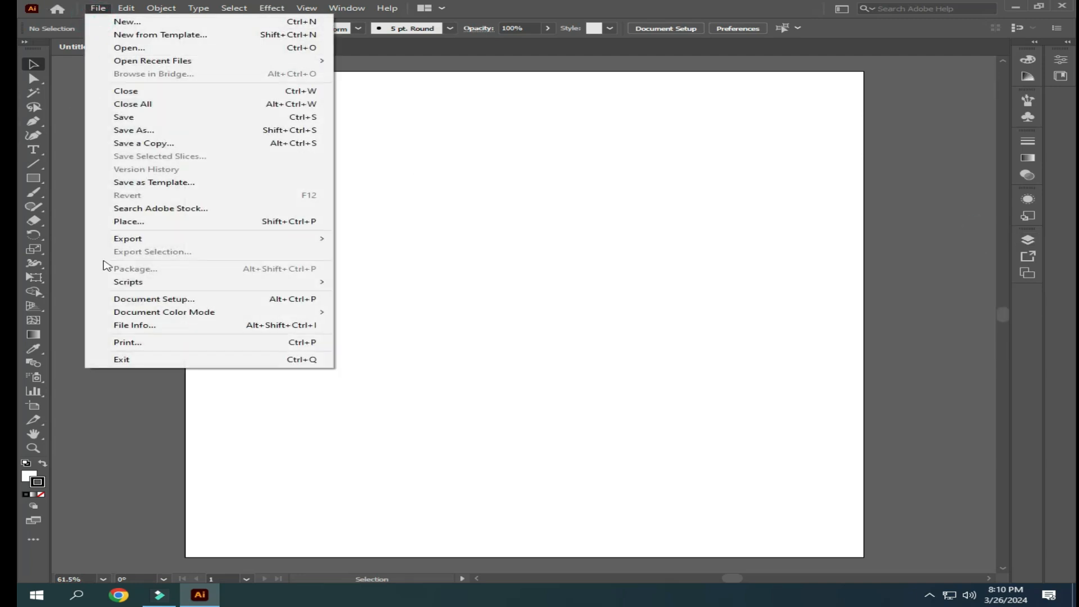
pyautogui.click(135, 223)
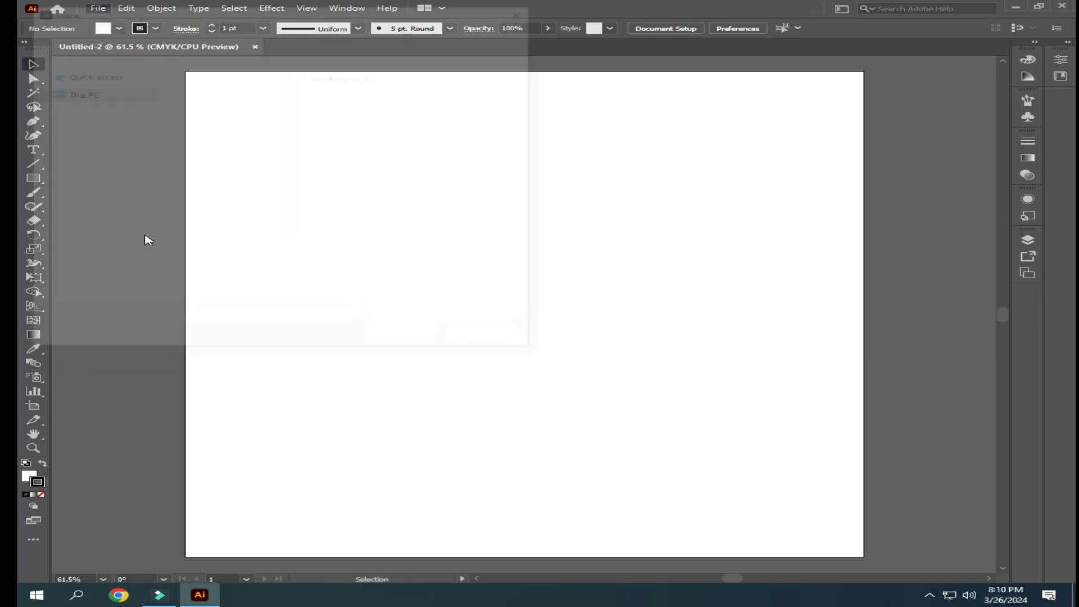
pyautogui.click(494, 95)
pyautogui.click(407, 338)
pyautogui.moveTo(382, 111); pyautogui.dragTo(742, 537)
pyautogui.scroll(2, 567, 381)
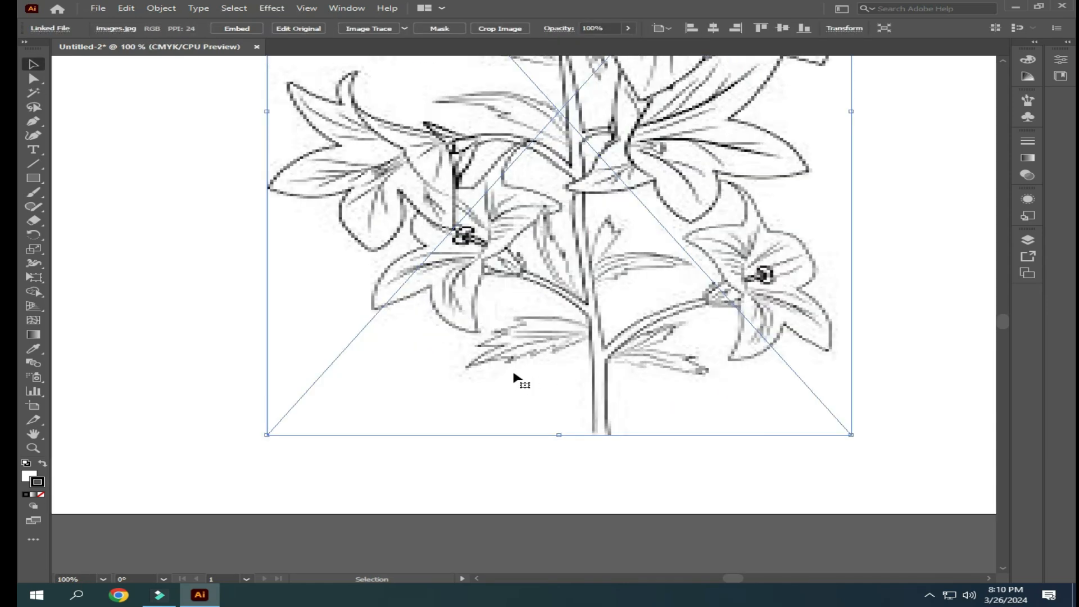
pyautogui.scroll(-1, 509, 377)
pyautogui.scroll(3, 641, 88)
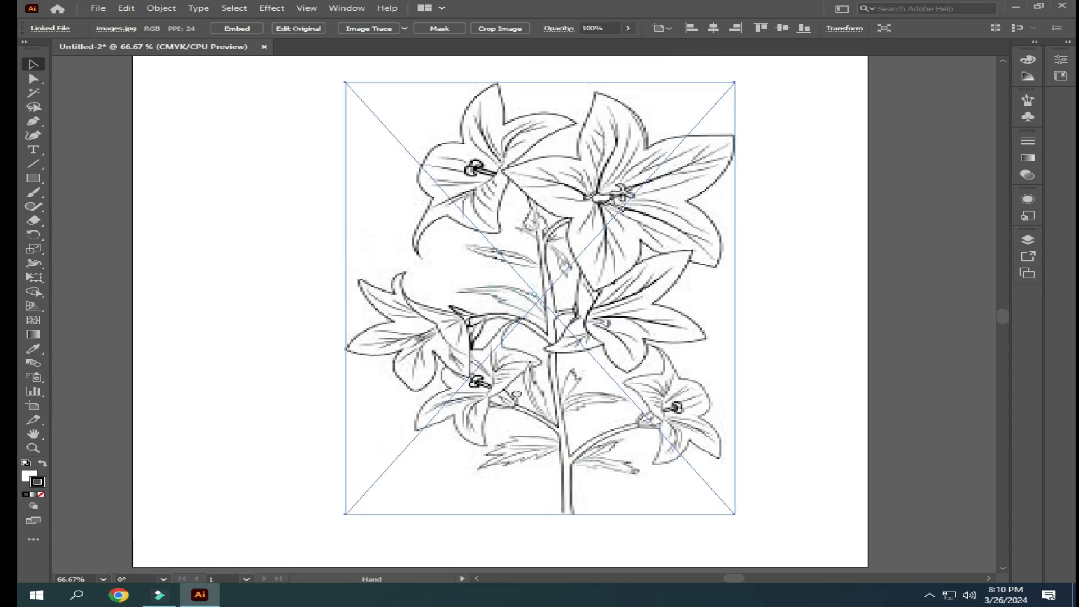
# - Center the placed flower drawing horizontally and vertically on the artboard and embed it in the document
pyautogui.click(713, 28)
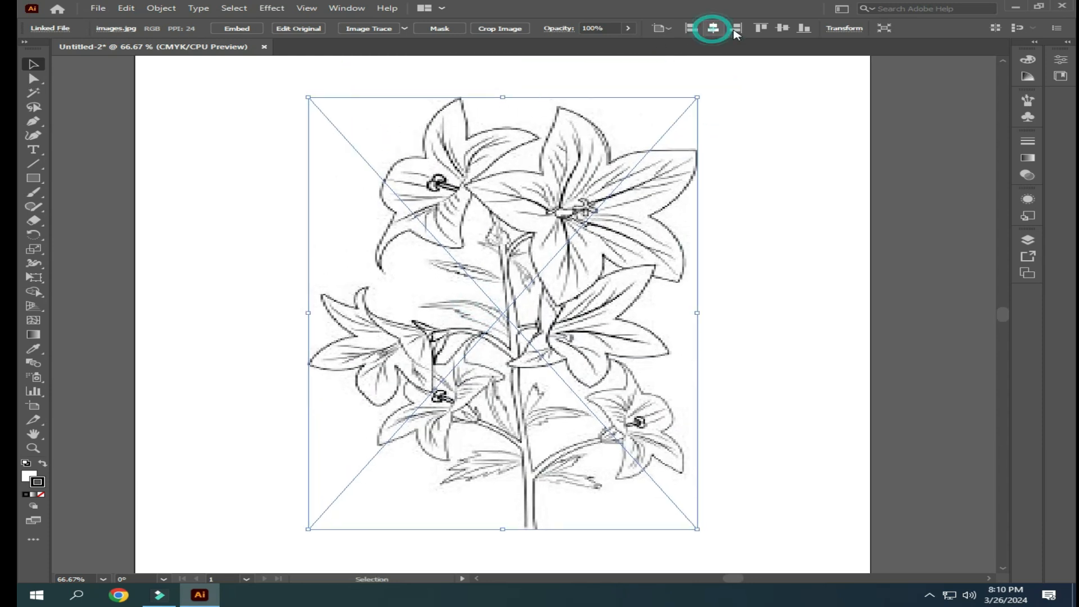
pyautogui.click(781, 28)
pyautogui.click(753, 212)
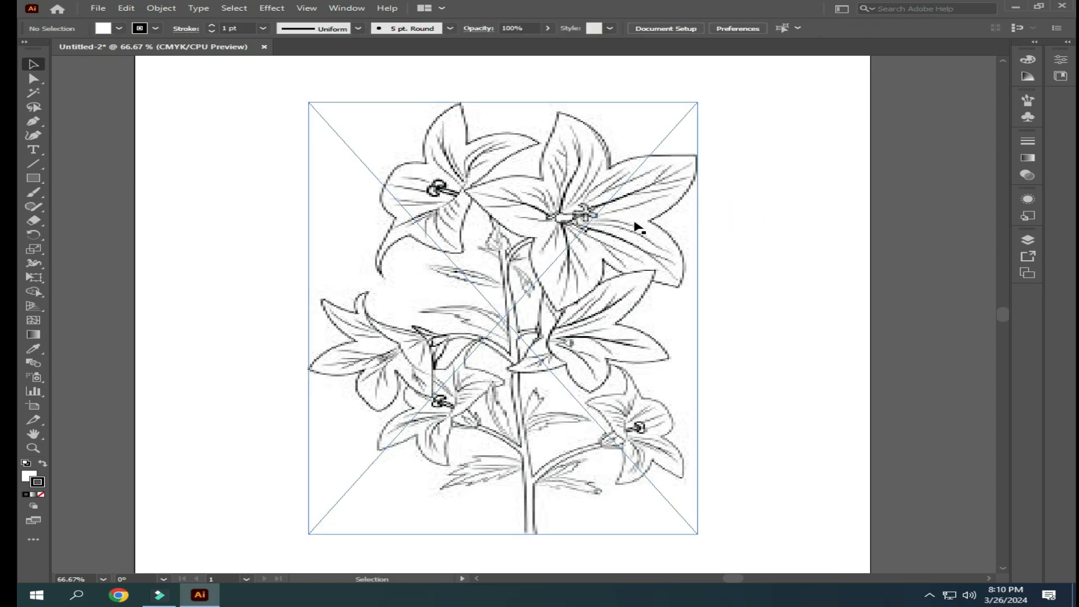
pyautogui.click(436, 192)
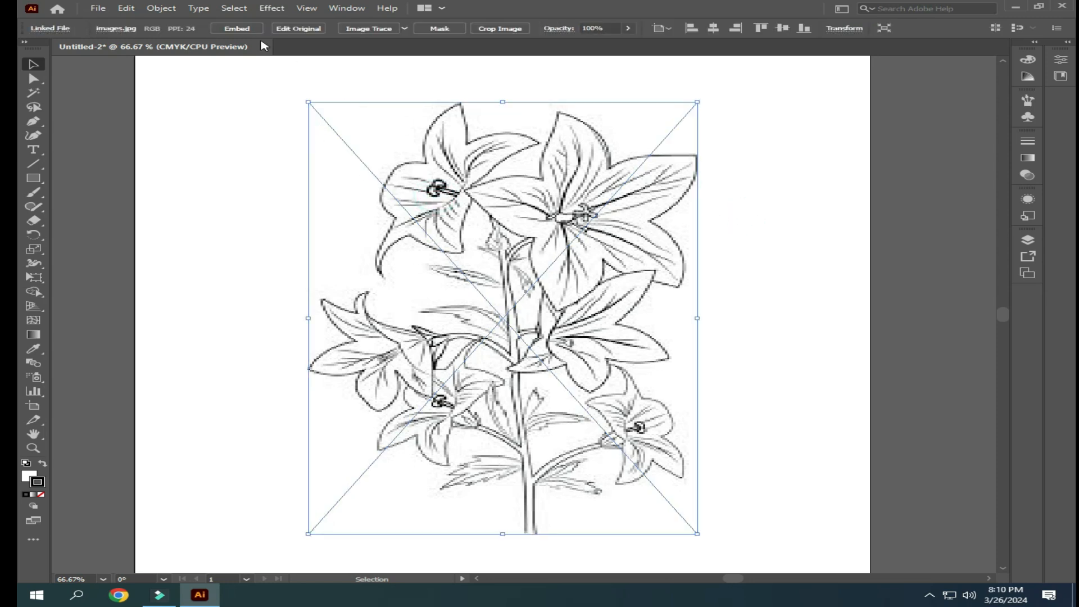
pyautogui.click(239, 28)
pyautogui.click(950, 248)
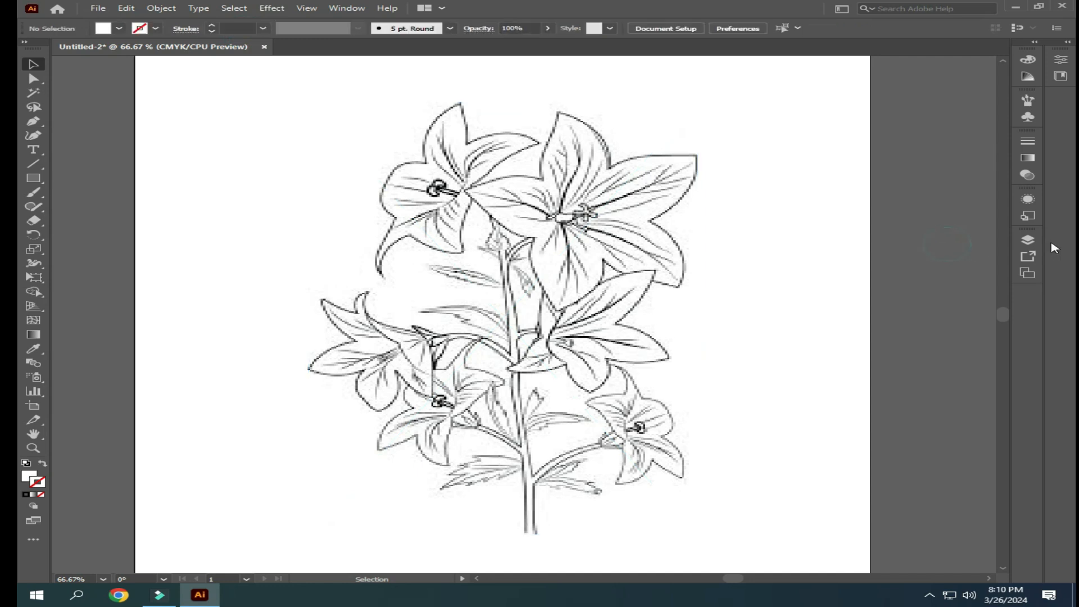
# - Lock Layer 1 containing the flower drawing and add a new layer above it
pyautogui.click(1027, 239)
pyautogui.click(841, 252)
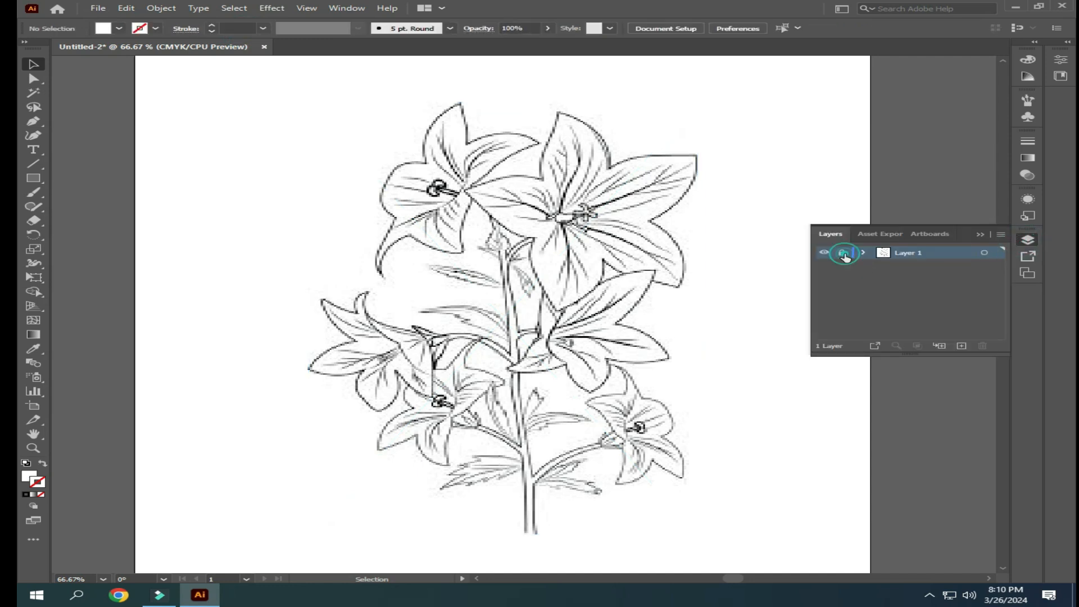
pyautogui.click(961, 346)
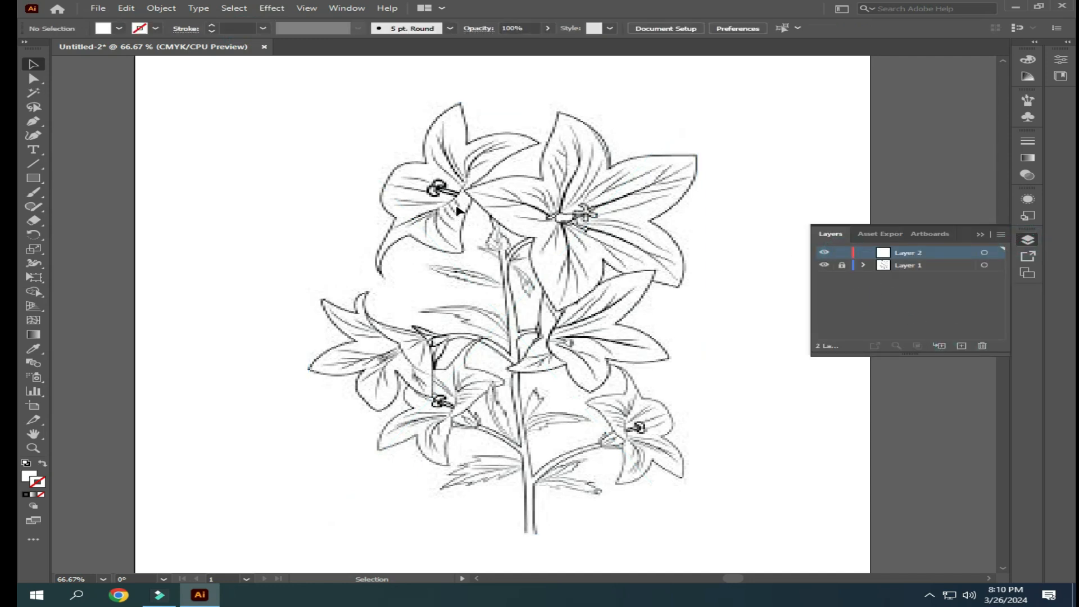
# - Trace the left edge of the main stem with the Pen tool, from below the upper flowers down to the stem's base
pyautogui.press('space')
pyautogui.moveTo(375, 396); pyautogui.dragTo(383, 375)
pyautogui.click(33, 121)
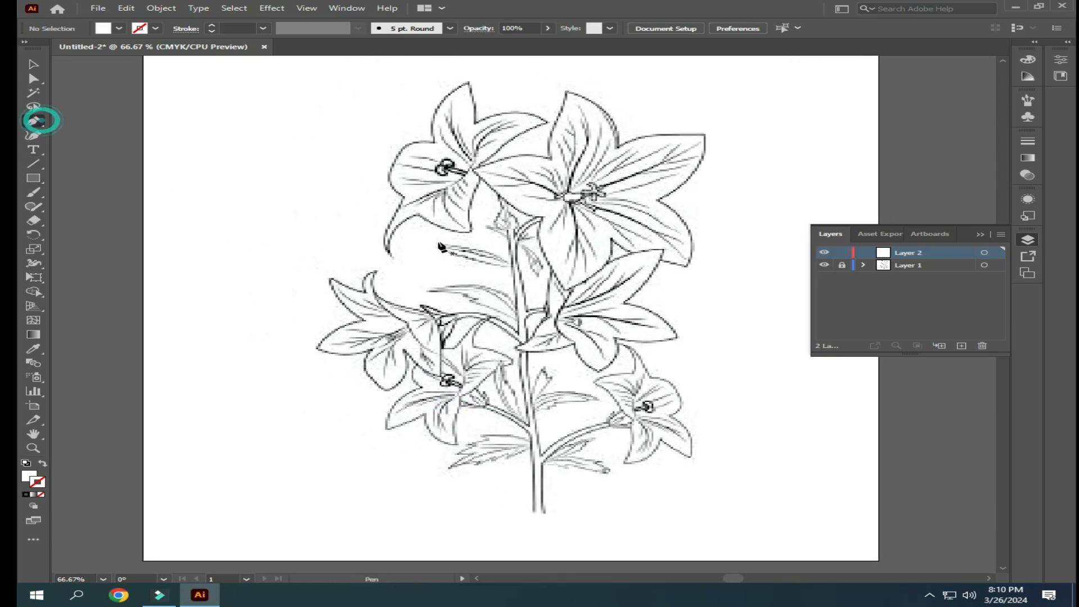
pyautogui.click(498, 197)
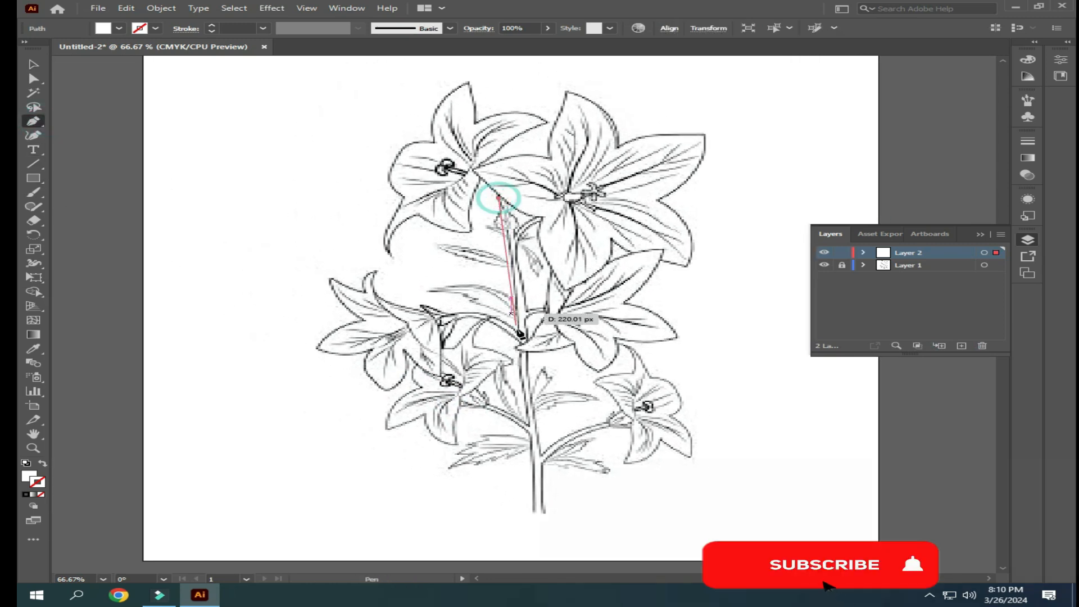
pyautogui.moveTo(527, 426); pyautogui.dragTo(519, 529)
pyautogui.hotkey('ctrl', 'z')
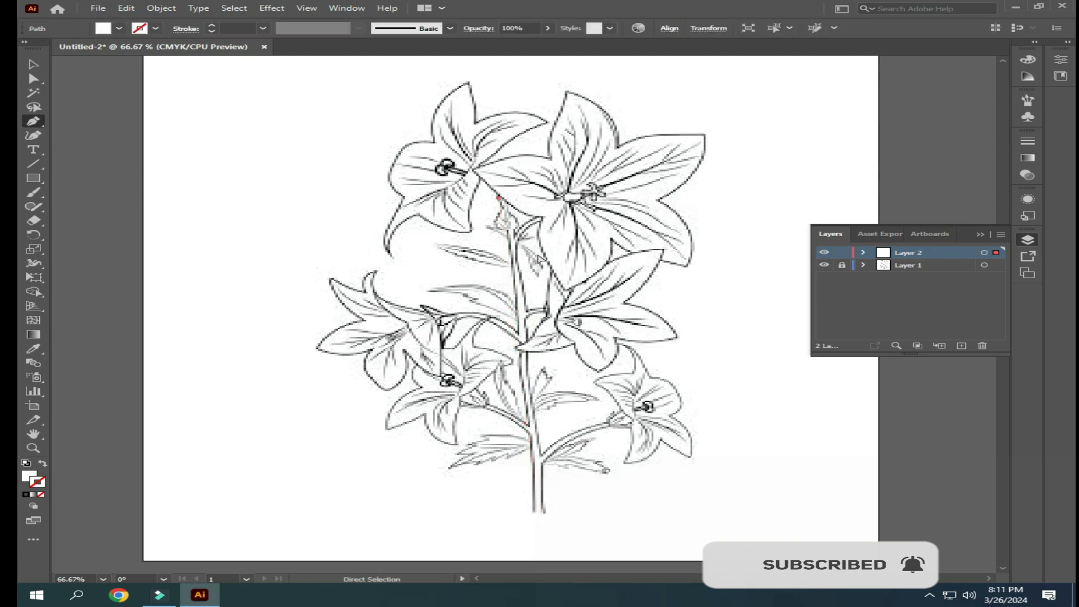
pyautogui.click(512, 232)
pyautogui.click(510, 264)
pyautogui.click(509, 297)
pyautogui.click(519, 344)
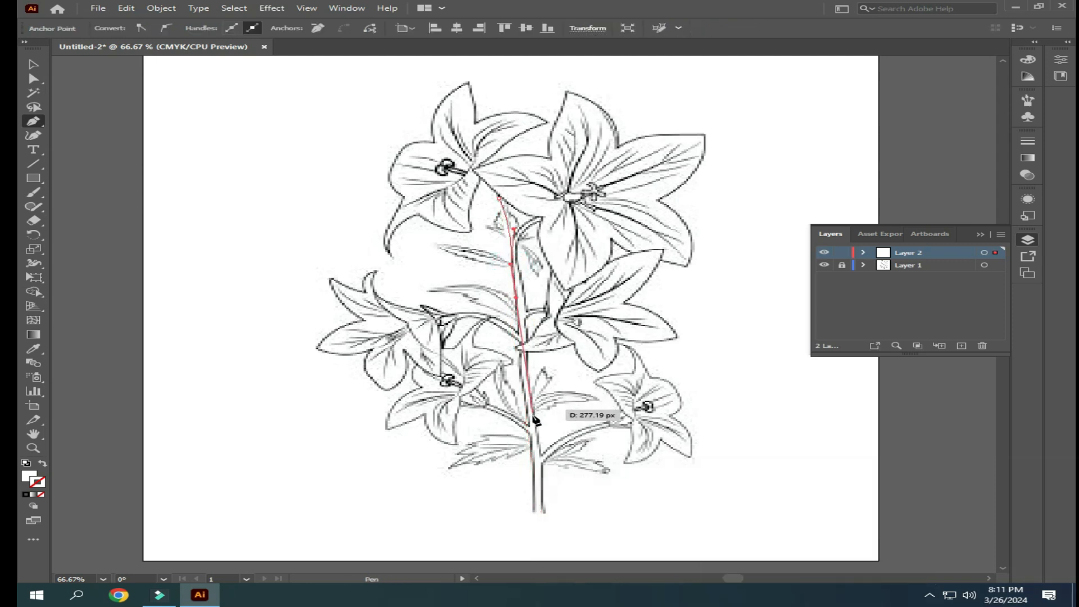
pyautogui.moveTo(530, 430); pyautogui.dragTo(533, 437)
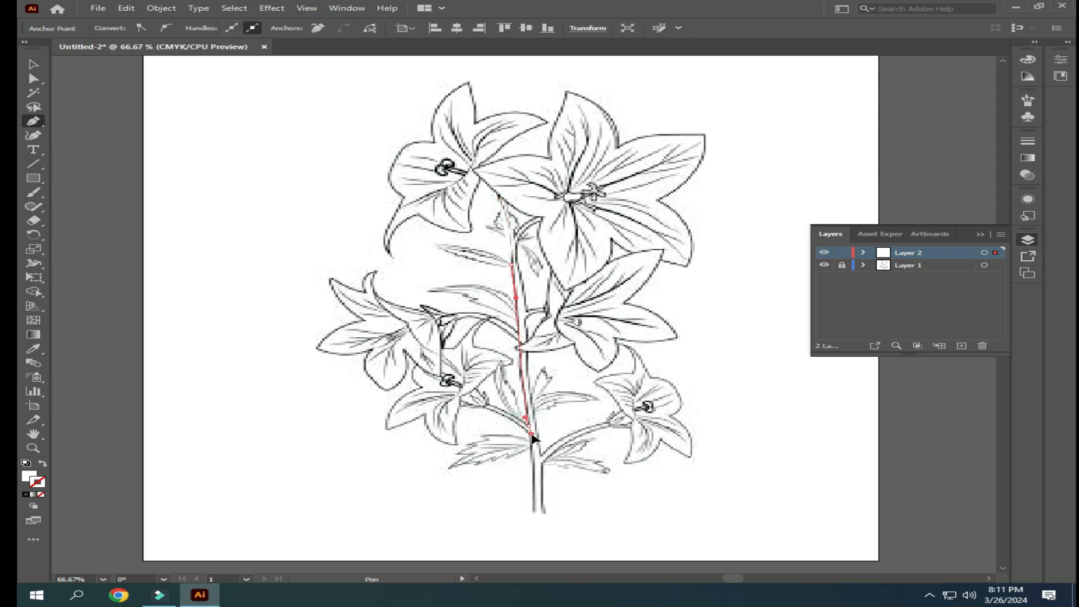
pyautogui.click(535, 510)
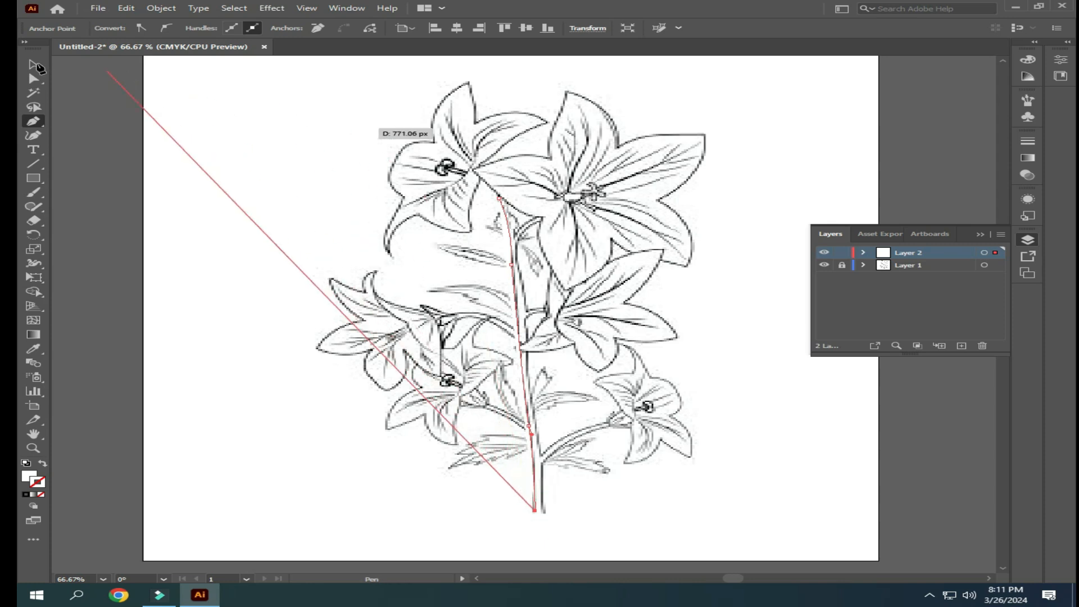
pyautogui.click(34, 65)
pyautogui.click(145, 170)
# - Select the traced stem line and give it a red stroke
pyautogui.moveTo(477, 317); pyautogui.dragTo(545, 354)
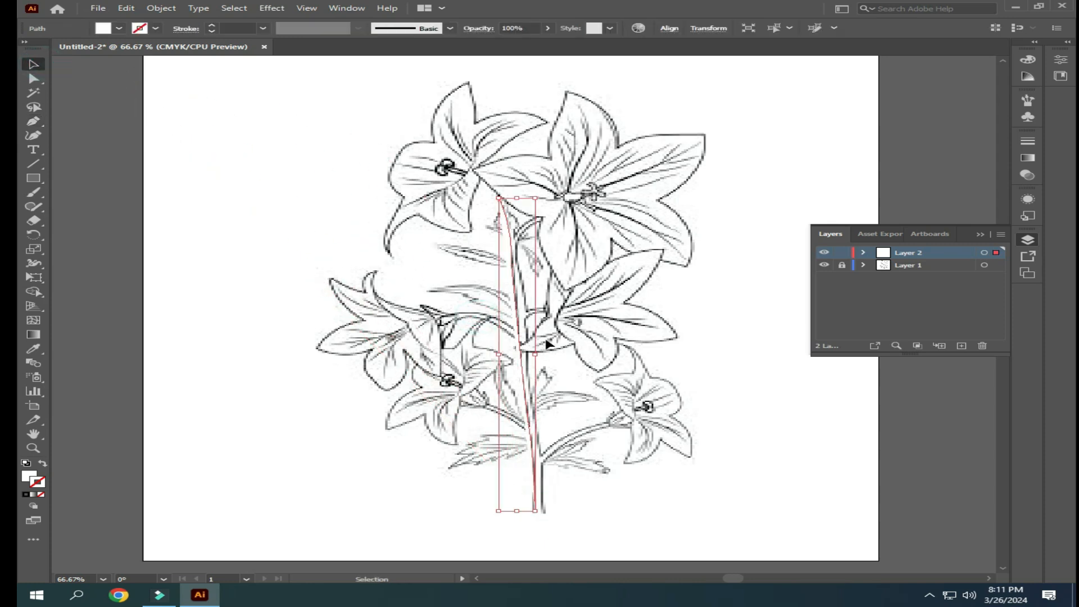
pyautogui.click(145, 29)
pyautogui.click(76, 49)
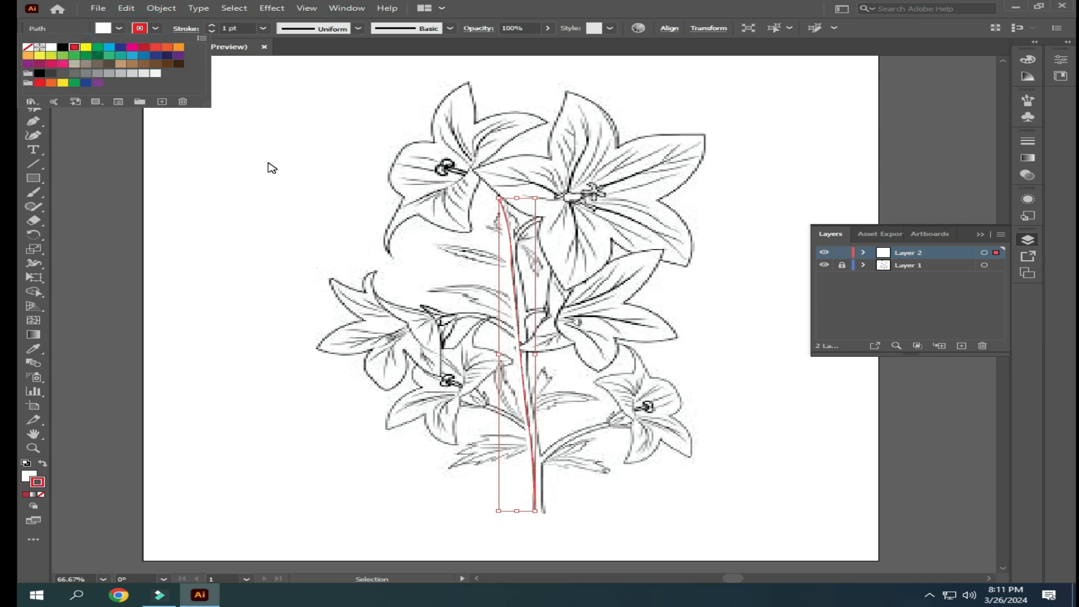
# - Try a yellow stroke on the traced stem line, restore the red stroke and deselect the line
pyautogui.click(86, 48)
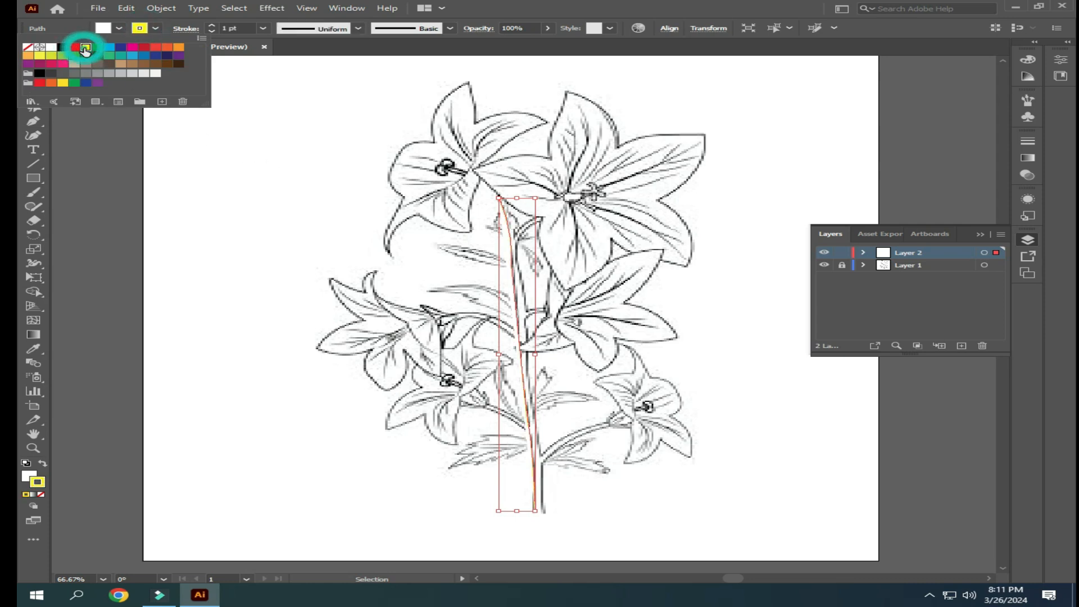
pyautogui.click(377, 212)
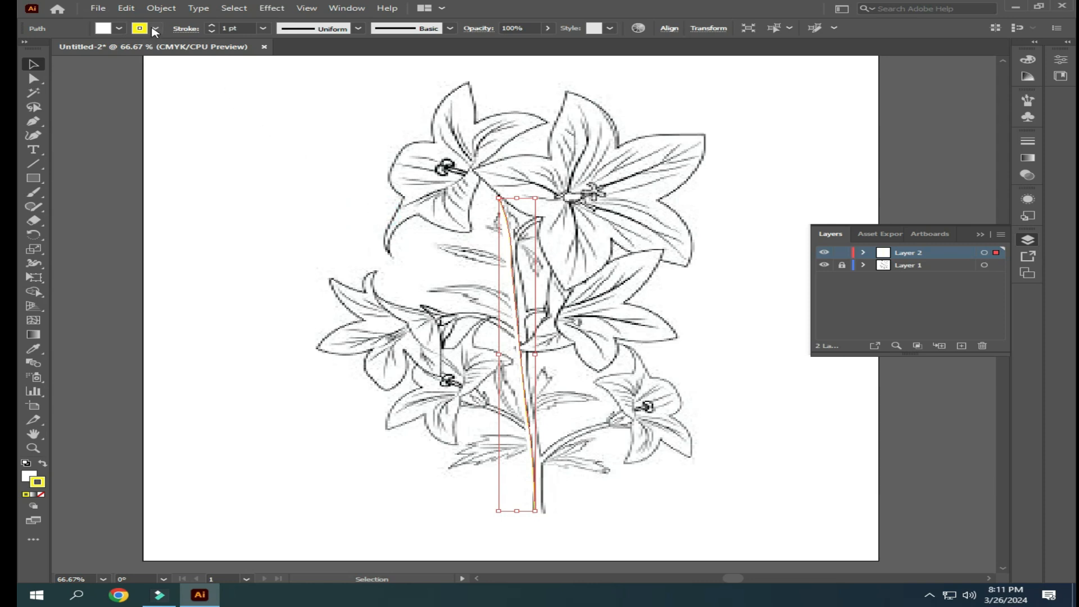
pyautogui.click(155, 29)
pyautogui.click(75, 50)
pyautogui.click(323, 193)
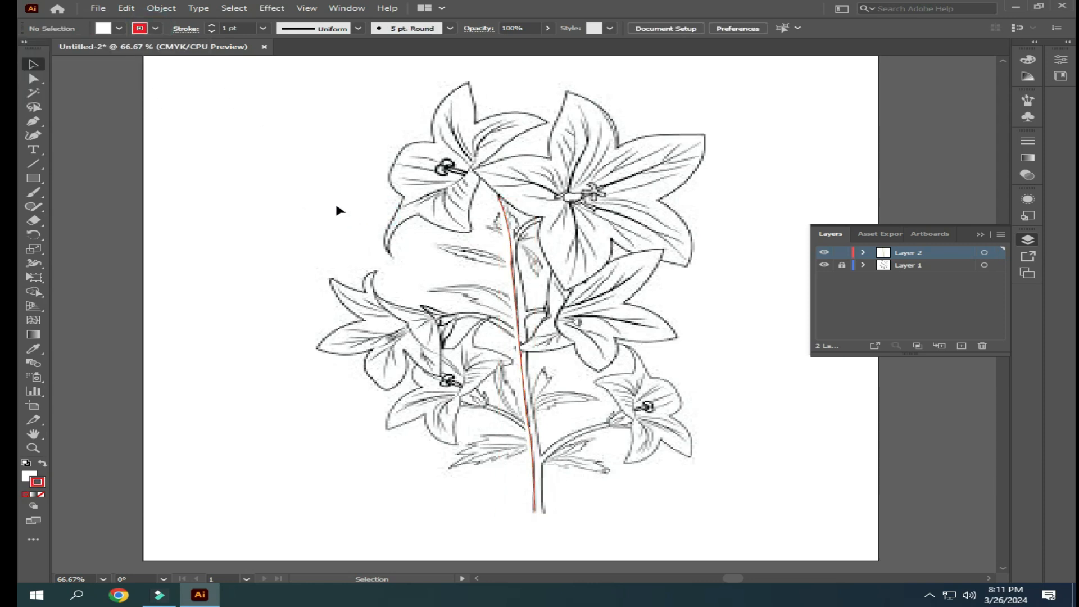
# - Trace the right edge of the main stem with the Pen tool, from the first line's upper end down to the stem's base
pyautogui.click(33, 121)
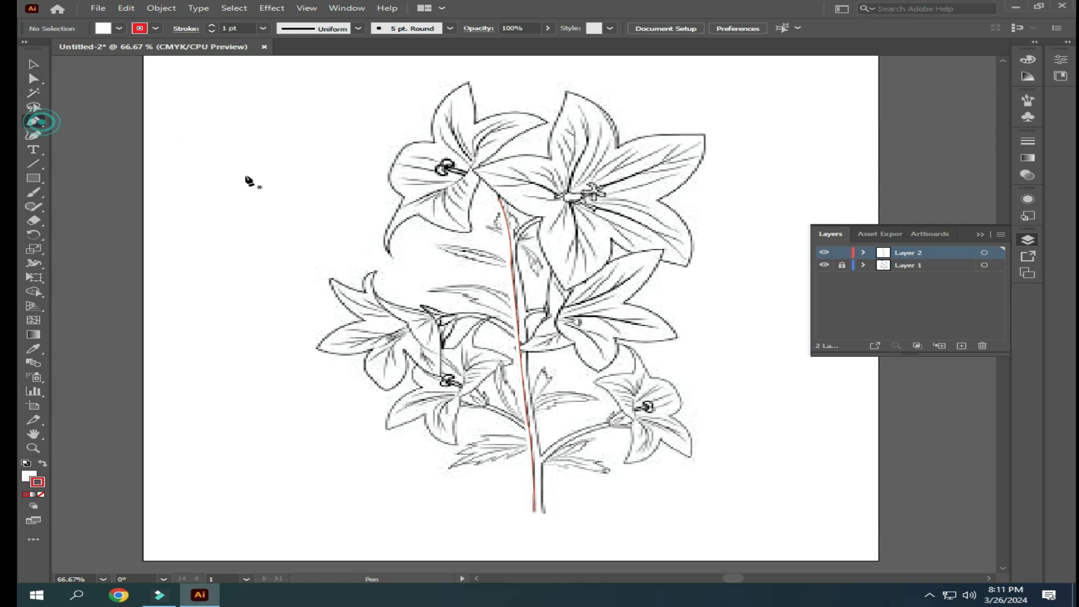
pyautogui.click(502, 199)
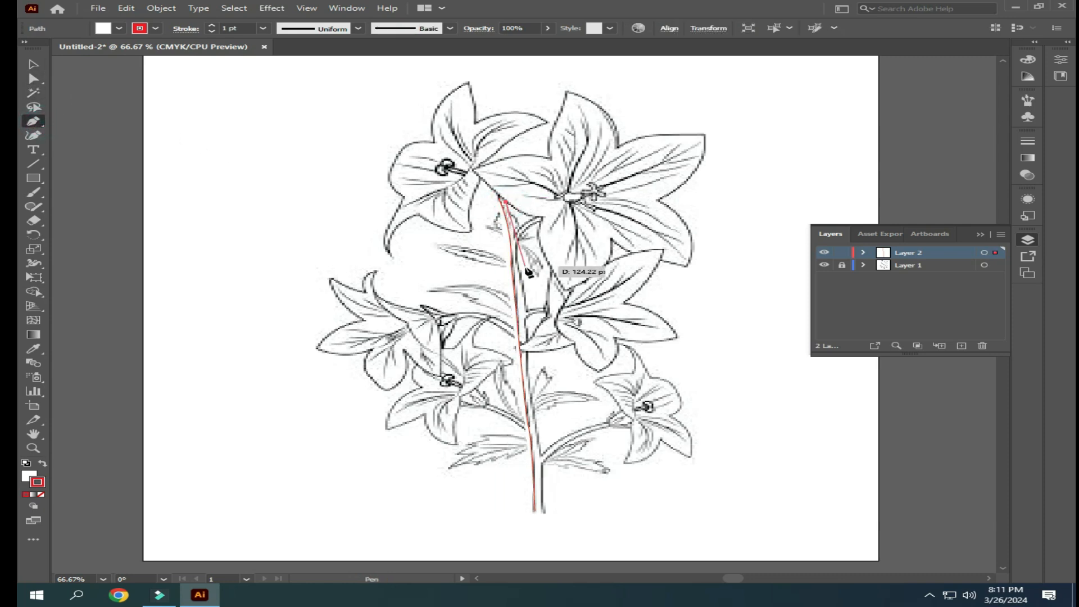
pyautogui.click(521, 270)
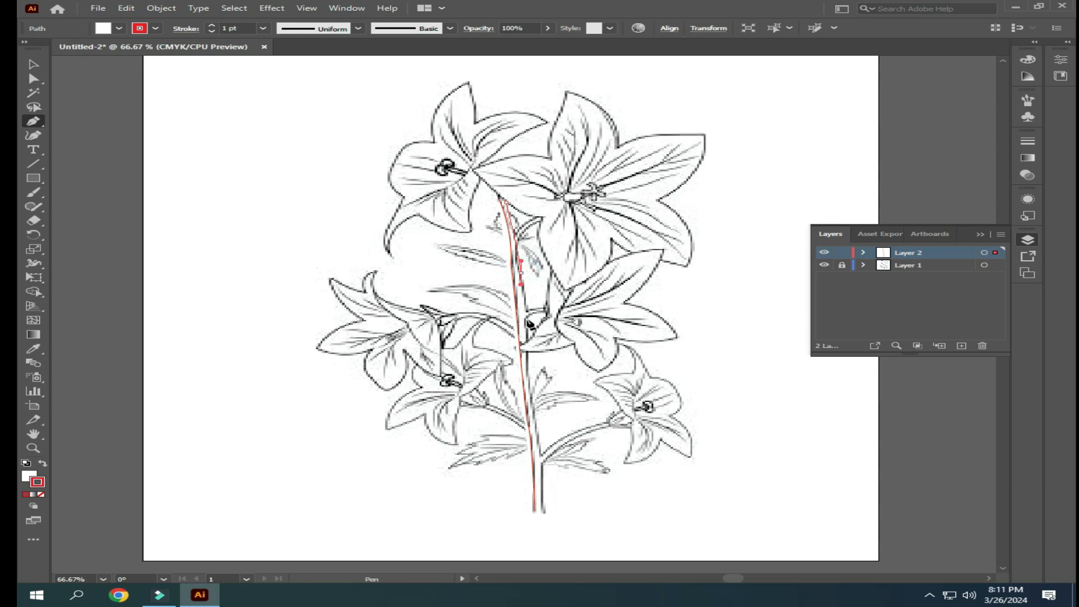
pyautogui.moveTo(530, 341); pyautogui.dragTo(530, 382)
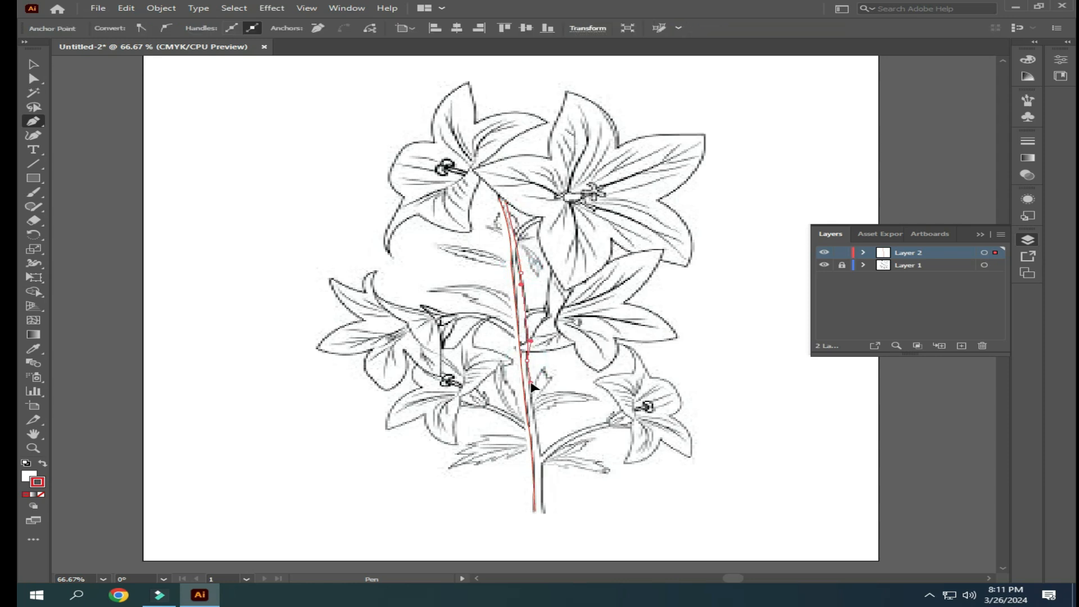
pyautogui.click(544, 513)
pyautogui.moveTo(544, 513); pyautogui.dragTo(542, 524)
pyautogui.click(33, 64)
pyautogui.click(249, 234)
# - Select both traced stem lines and set the blend spacing to Specified Steps
pyautogui.moveTo(453, 253); pyautogui.dragTo(519, 342)
pyautogui.click(162, 7)
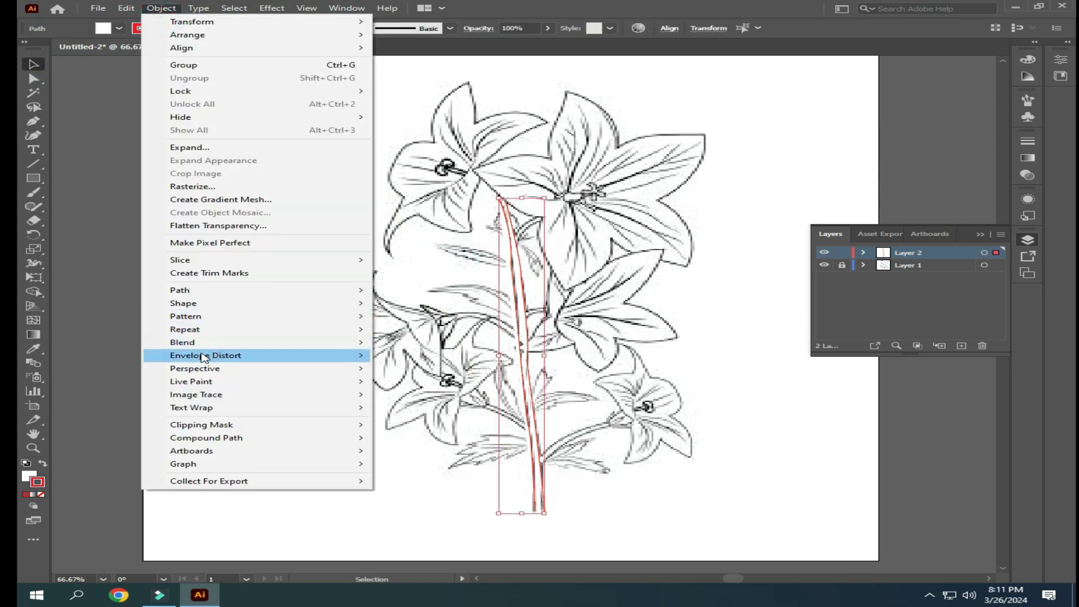
pyautogui.moveTo(264, 342)
pyautogui.click(409, 372)
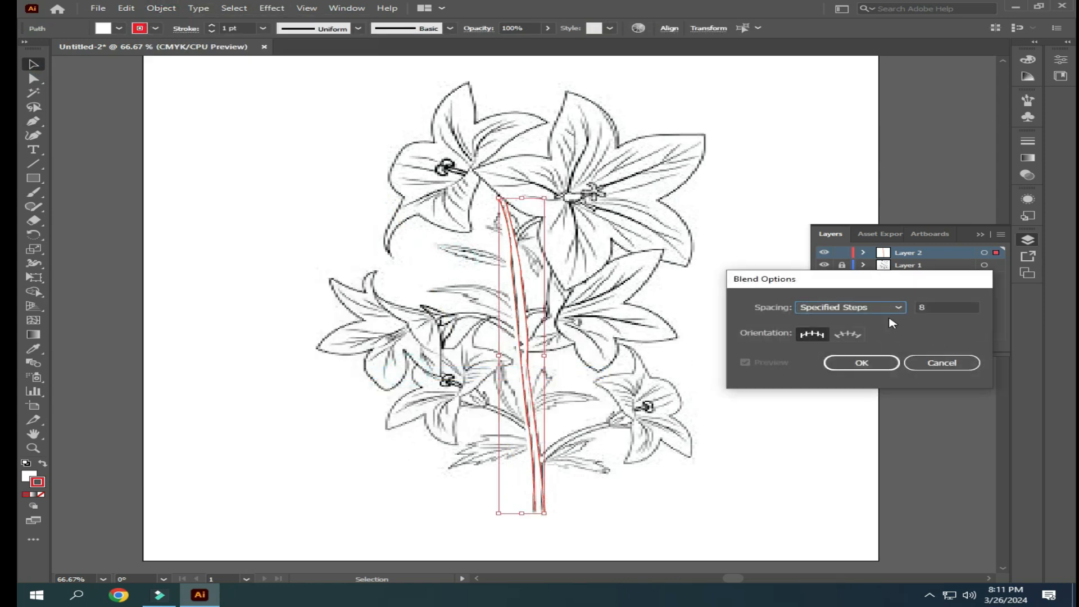
pyautogui.click(889, 308)
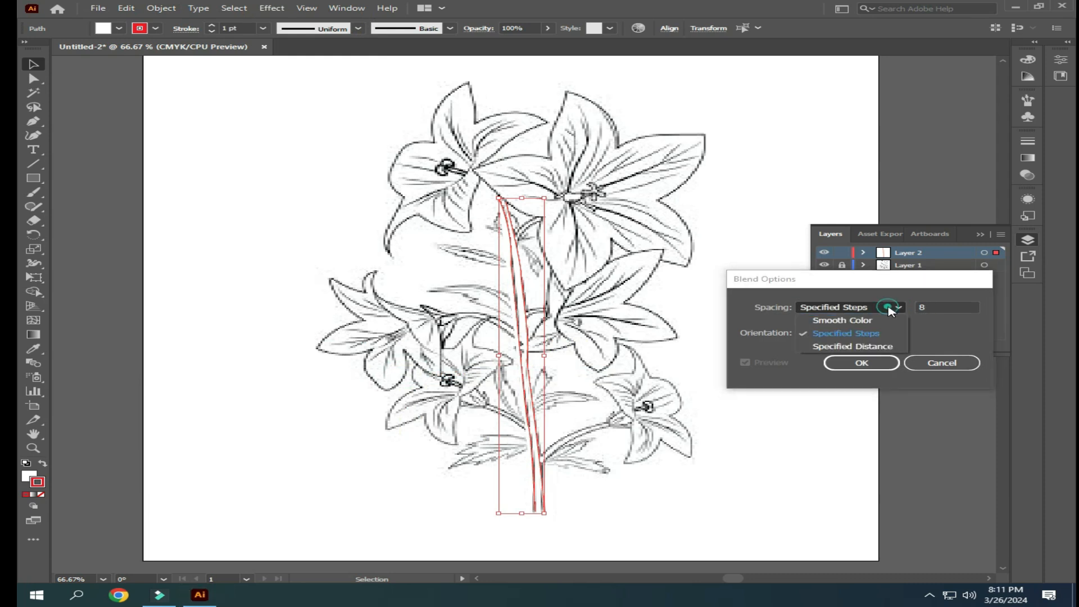
pyautogui.click(862, 332)
pyautogui.click(940, 308)
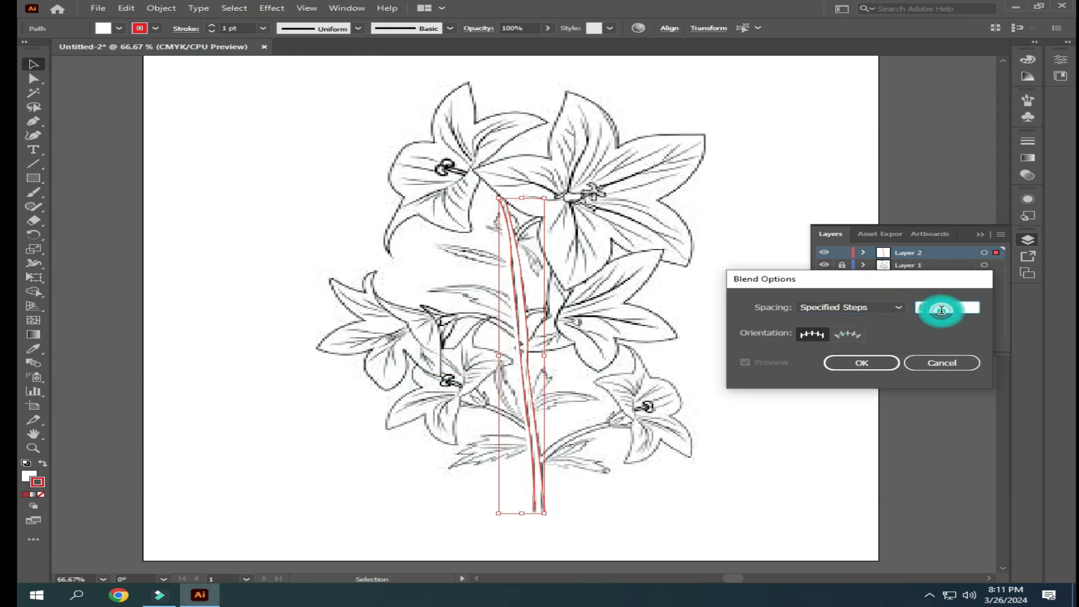
pyautogui.click(881, 362)
# - Make a blend between the two stem lines and check it with the Layer 1 sketch temporarily hidden
pyautogui.click(162, 8)
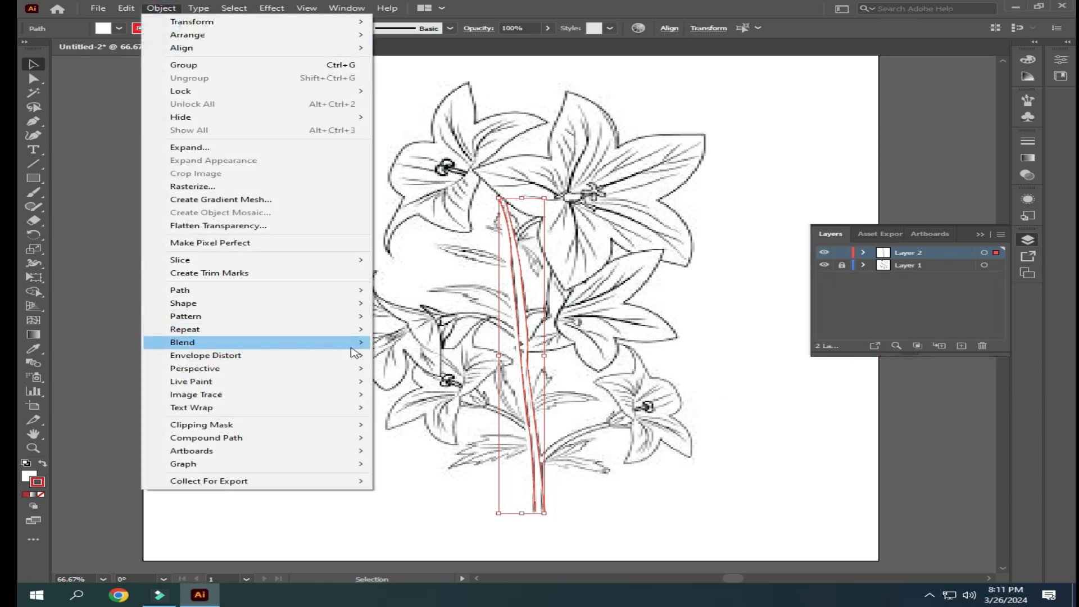
pyautogui.moveTo(290, 344)
pyautogui.click(397, 345)
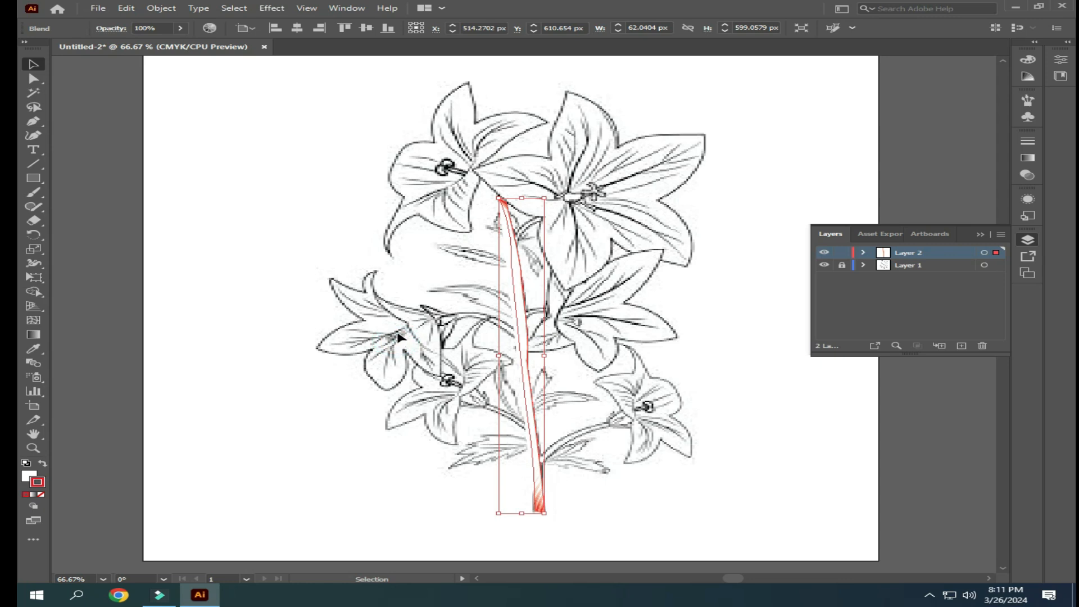
pyautogui.click(824, 265)
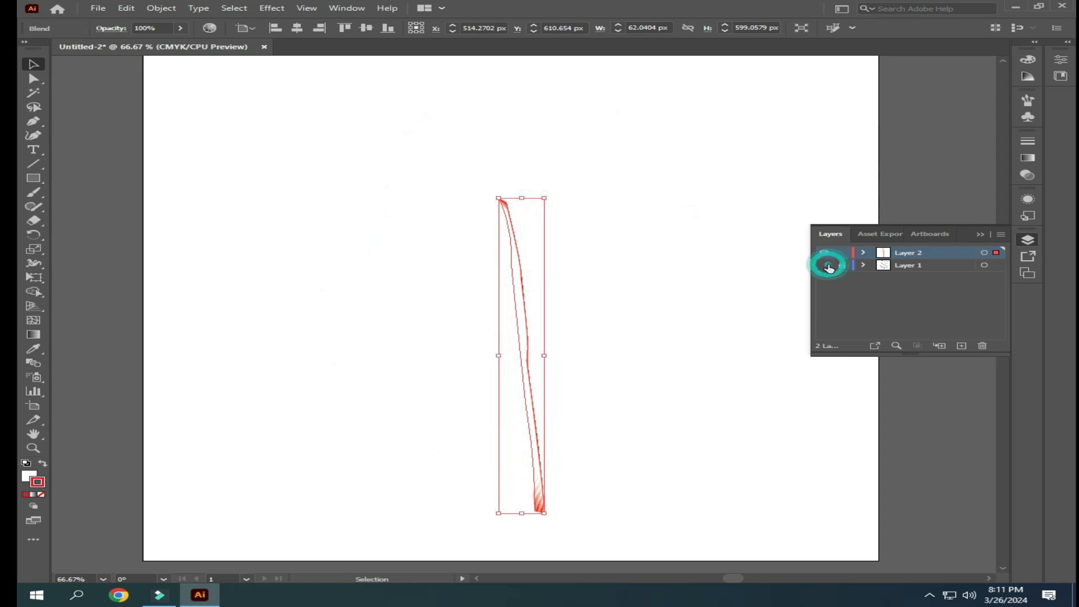
pyautogui.click(824, 265)
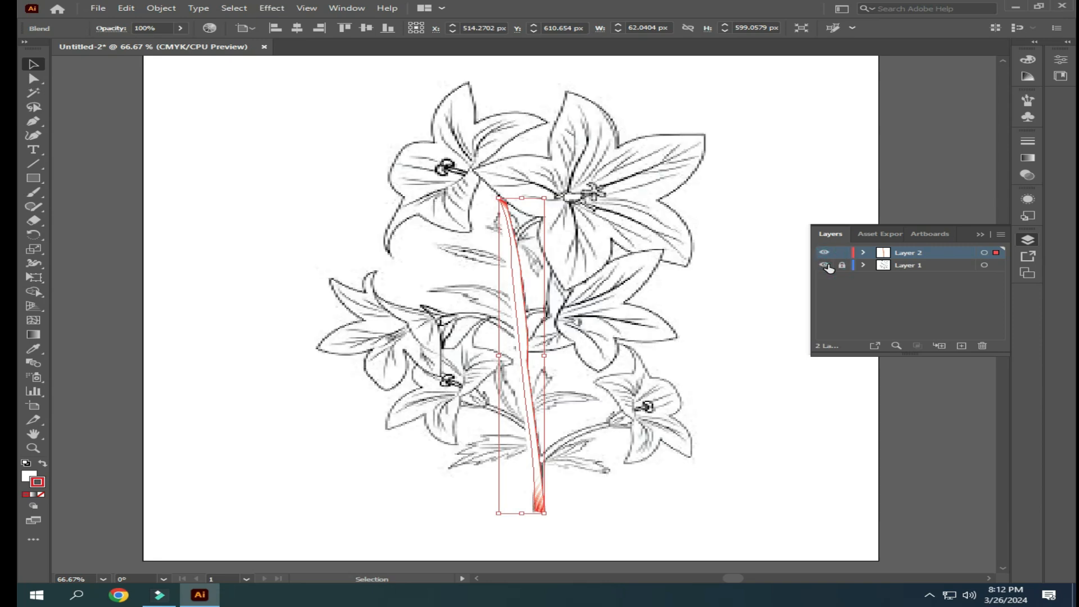
# - Remove the fill from the stem blend and check it with the Layer 1 sketch temporarily hidden
pyautogui.click(728, 315)
pyautogui.moveTo(448, 277); pyautogui.dragTo(653, 364)
pyautogui.click(30, 475)
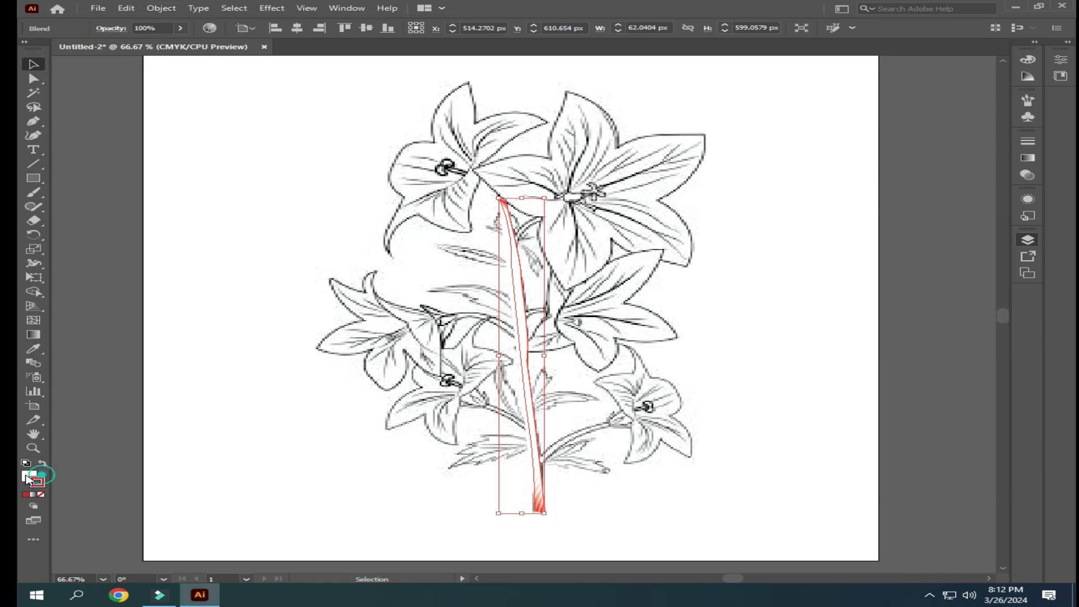
pyautogui.click(40, 494)
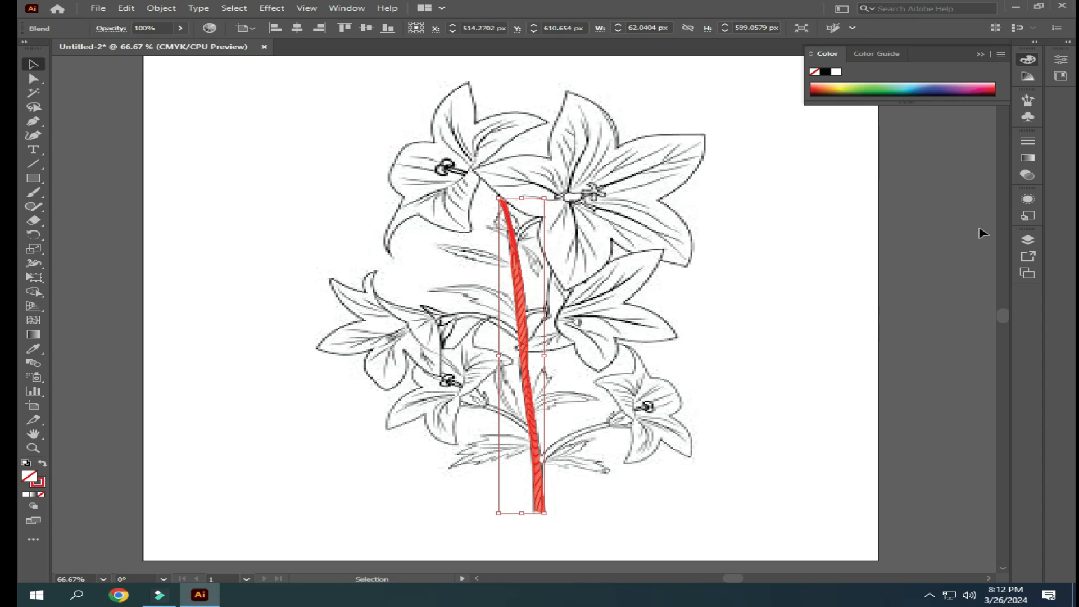
pyautogui.click(979, 54)
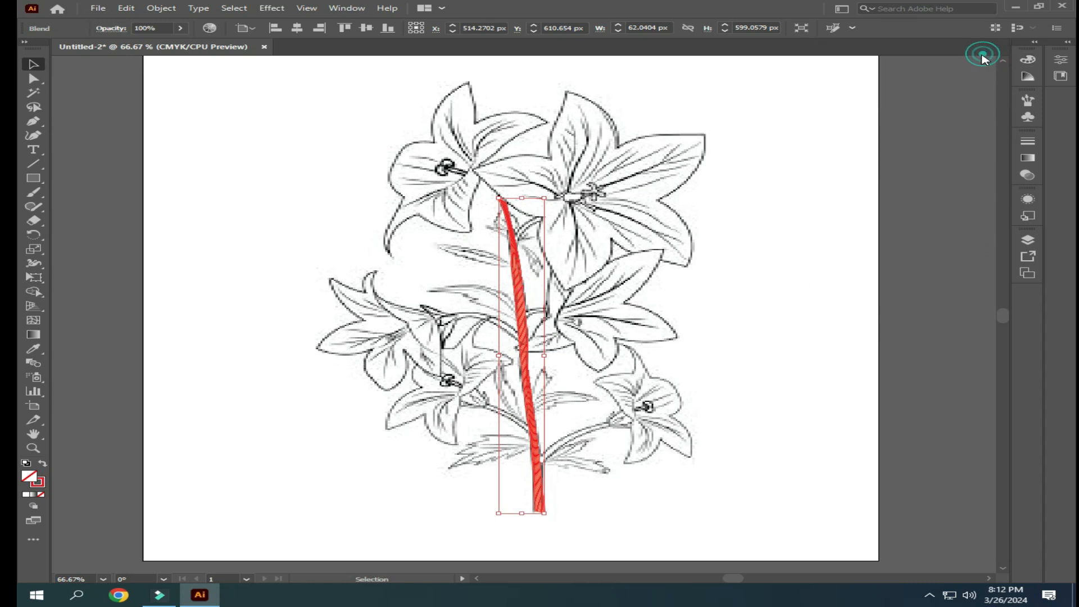
pyautogui.click(1027, 240)
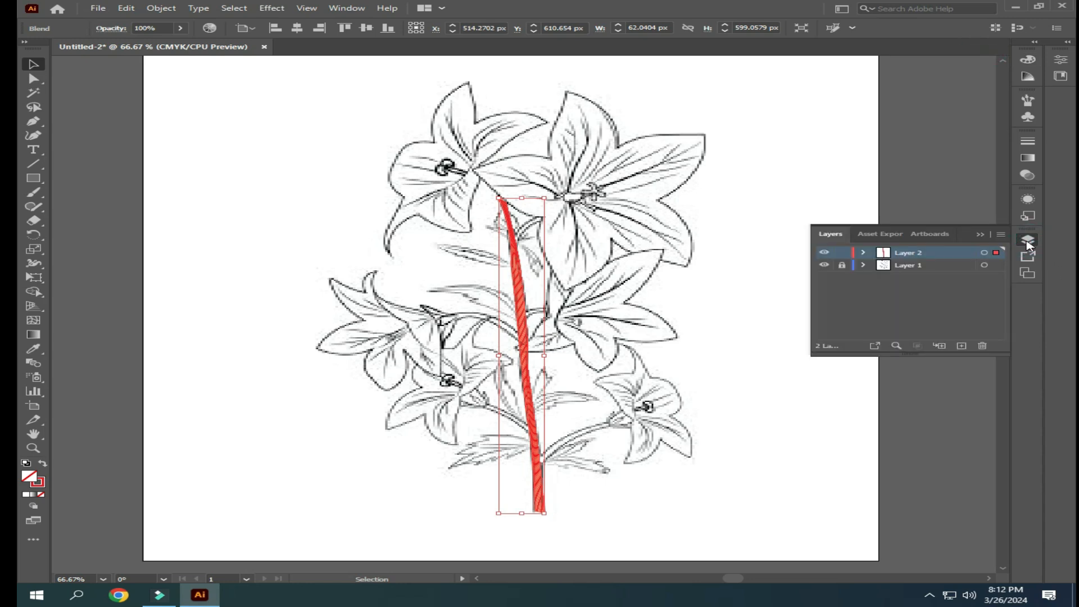
pyautogui.click(823, 266)
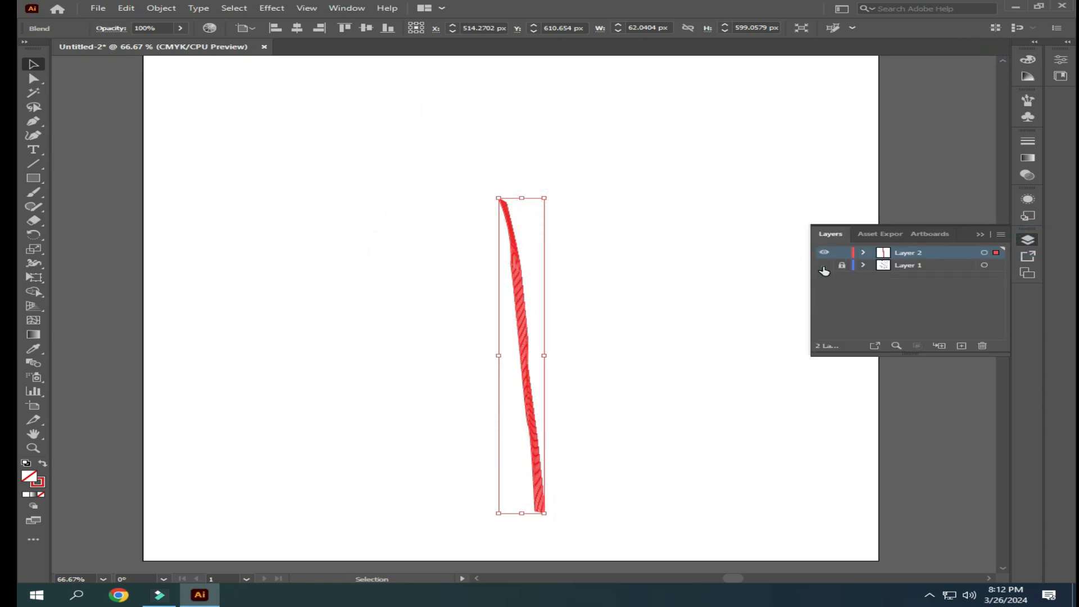
pyautogui.click(824, 266)
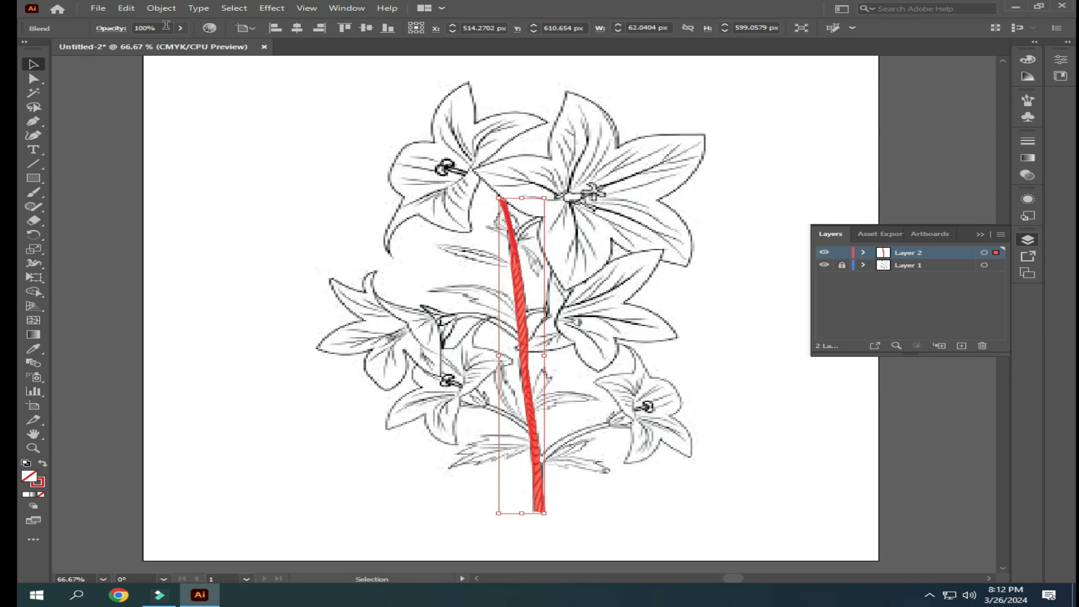
# - Set the stem blend's spacing to 5 specified steps in the Blend Options
pyautogui.click(161, 8)
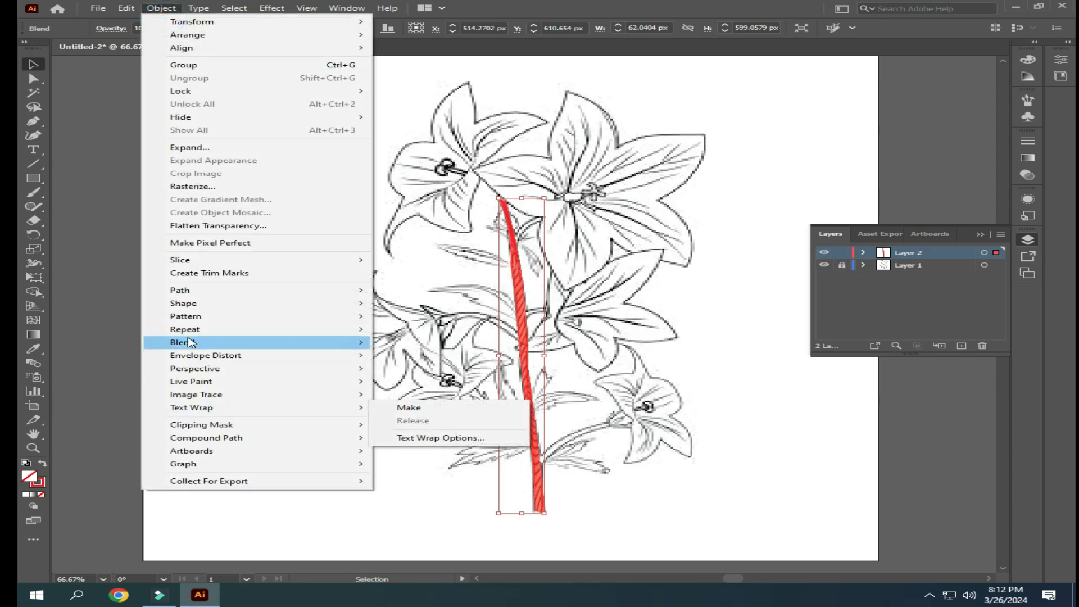
pyautogui.moveTo(212, 343)
pyautogui.click(430, 373)
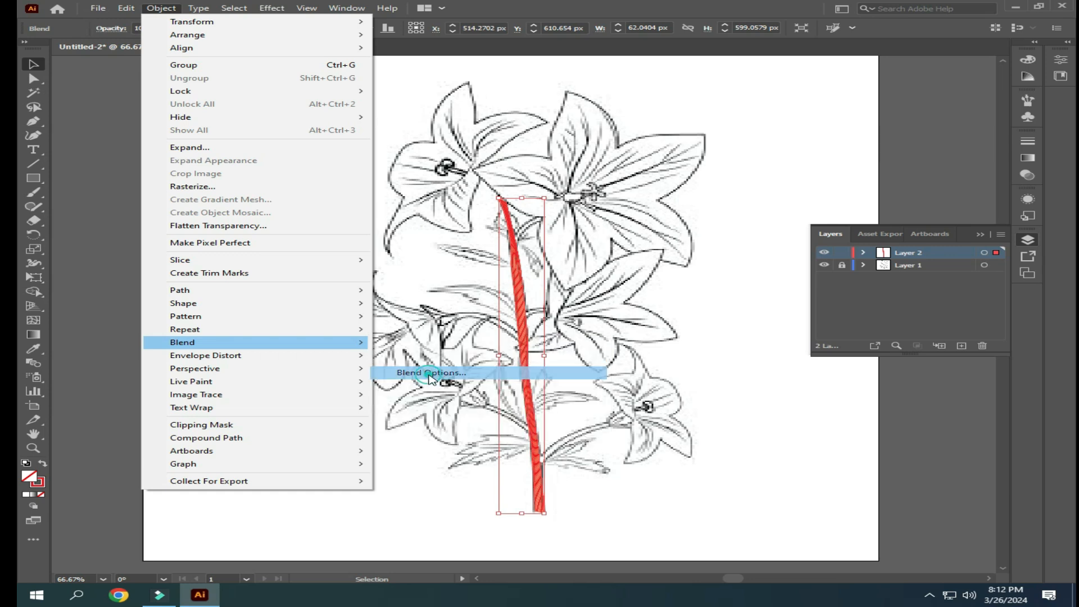
pyautogui.scroll(-2, 950, 304)
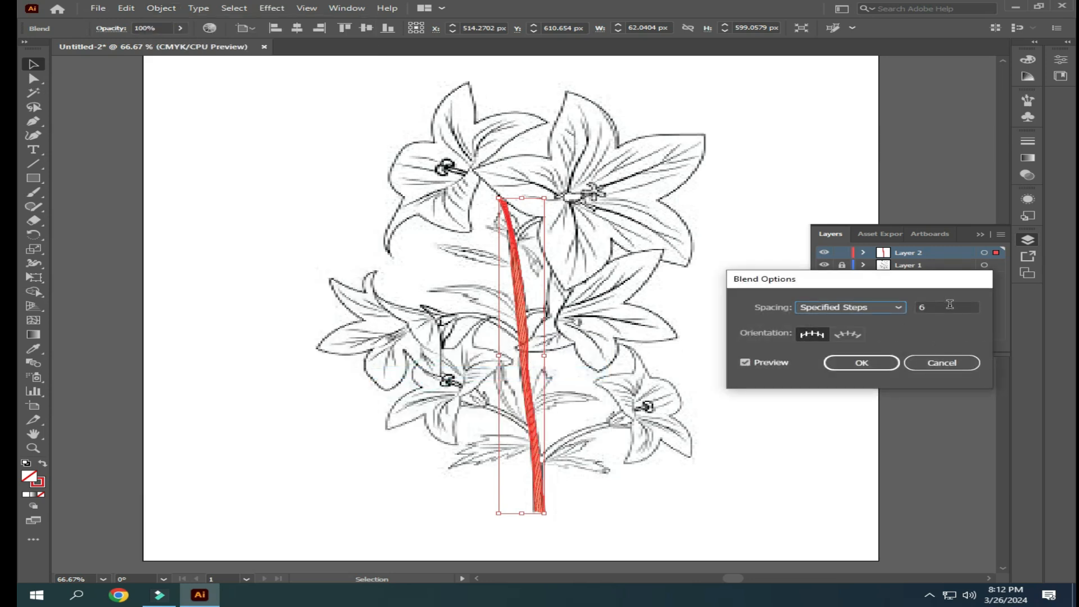
pyautogui.scroll(-2, 949, 304)
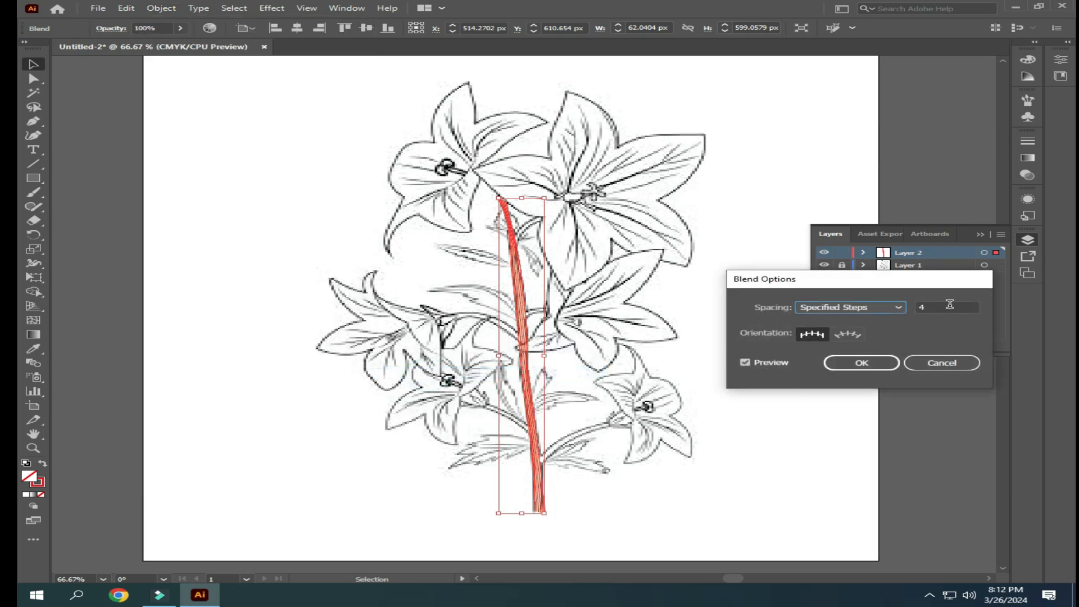
pyautogui.scroll(-1, 949, 304)
pyautogui.scroll(1, 949, 304)
pyautogui.scroll(1, 944, 309)
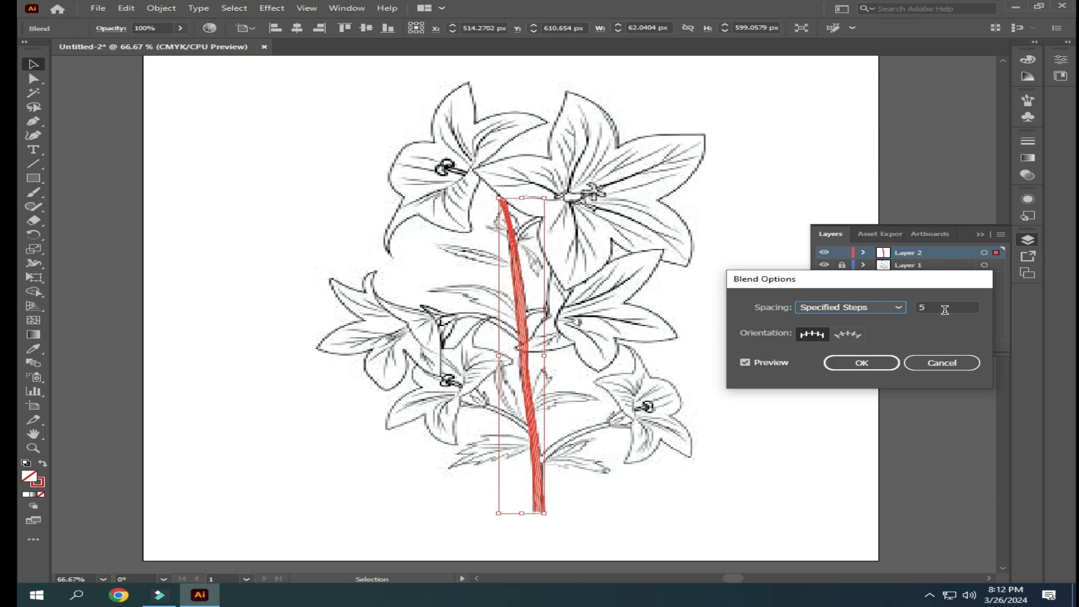
pyautogui.click(854, 367)
# - Inspect the stem's line spacing with the Layer 1 sketch temporarily hidden
pyautogui.click(819, 265)
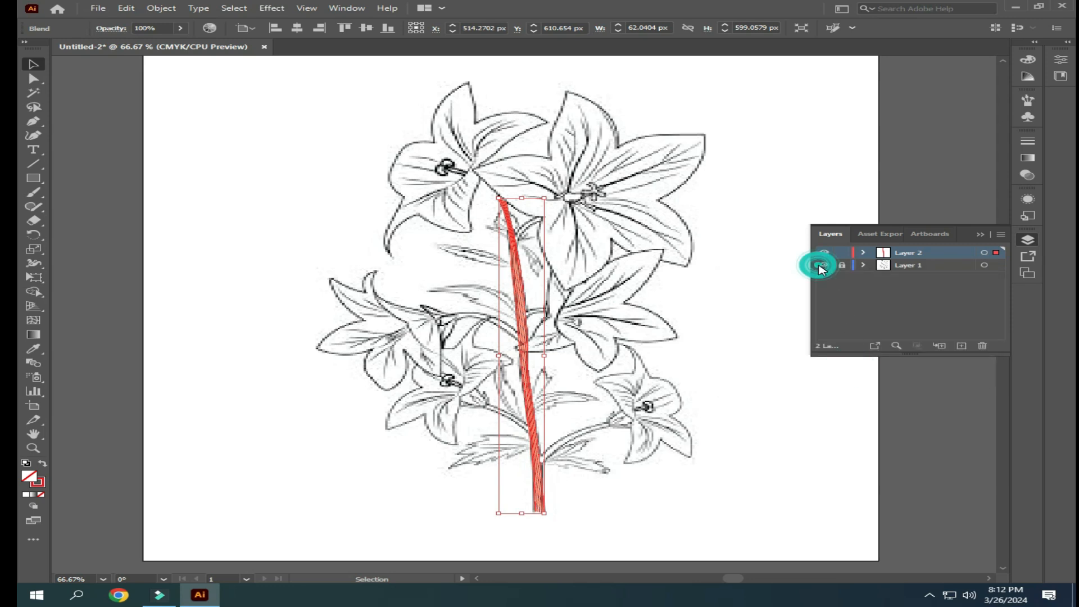
pyautogui.click(825, 266)
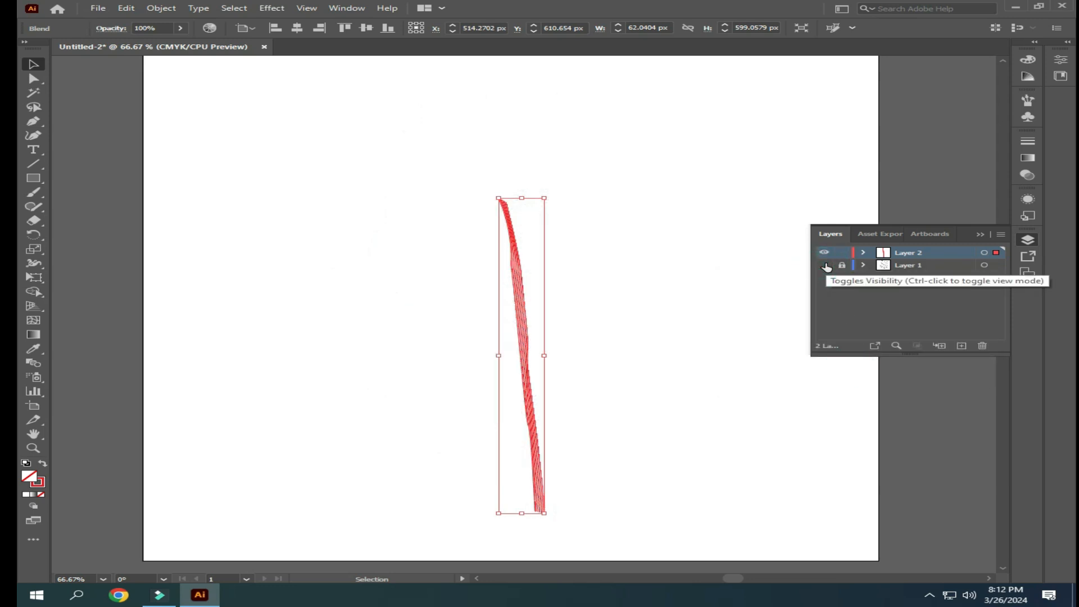
pyautogui.click(825, 265)
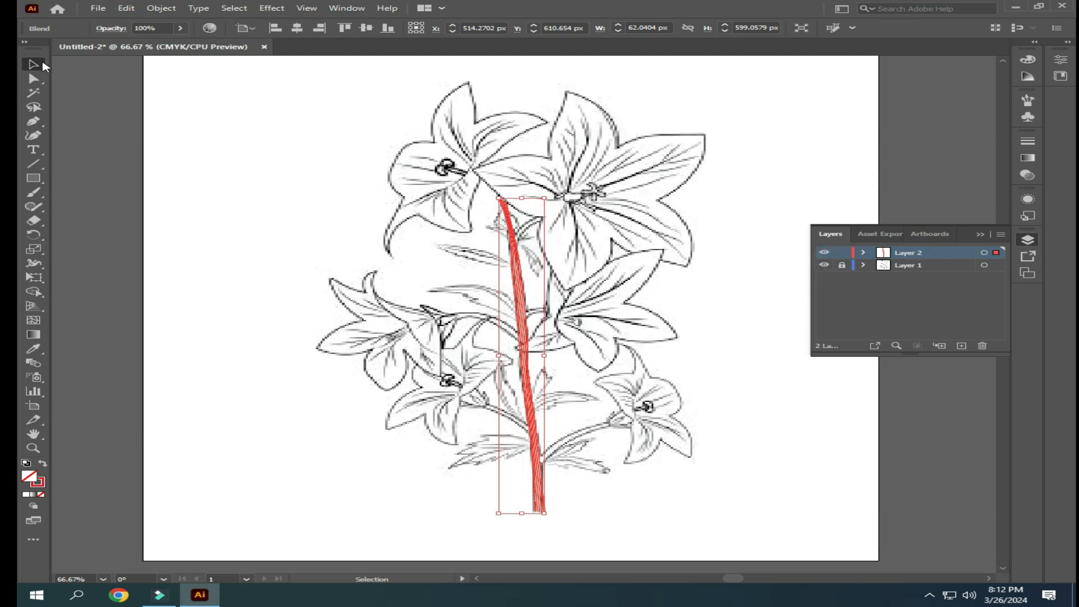
# - Deselect the stem blend, then lock Layer 2 and add a new layer above it
pyautogui.click(205, 126)
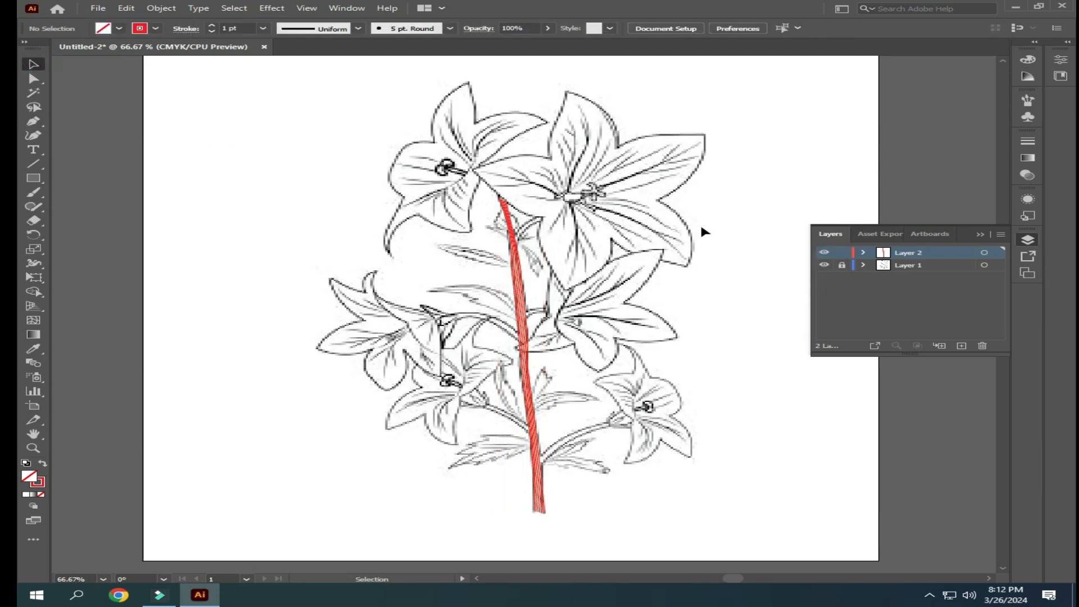
pyautogui.click(843, 254)
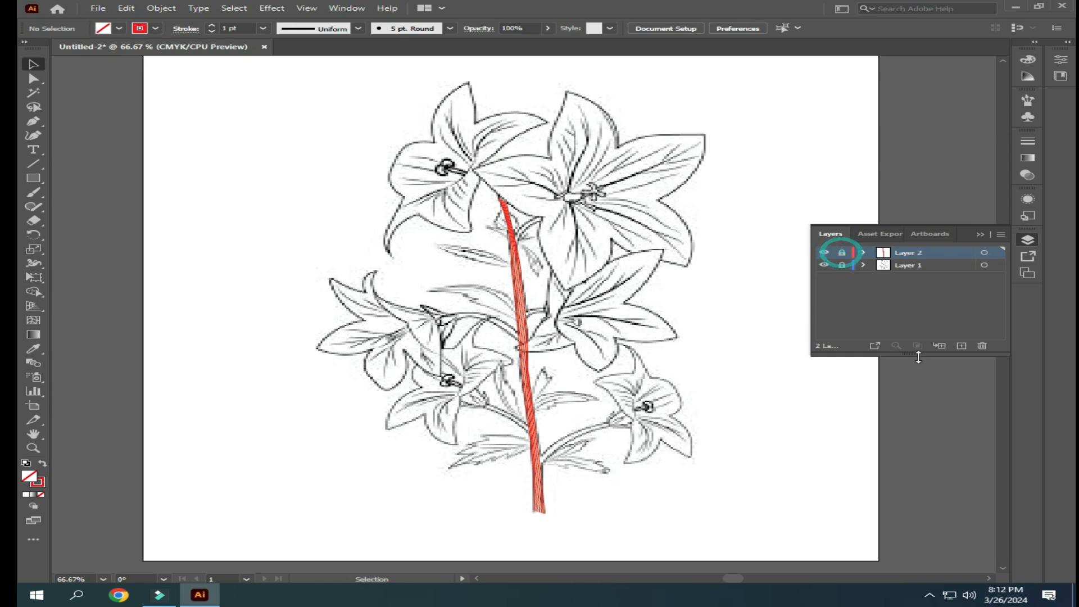
pyautogui.click(962, 346)
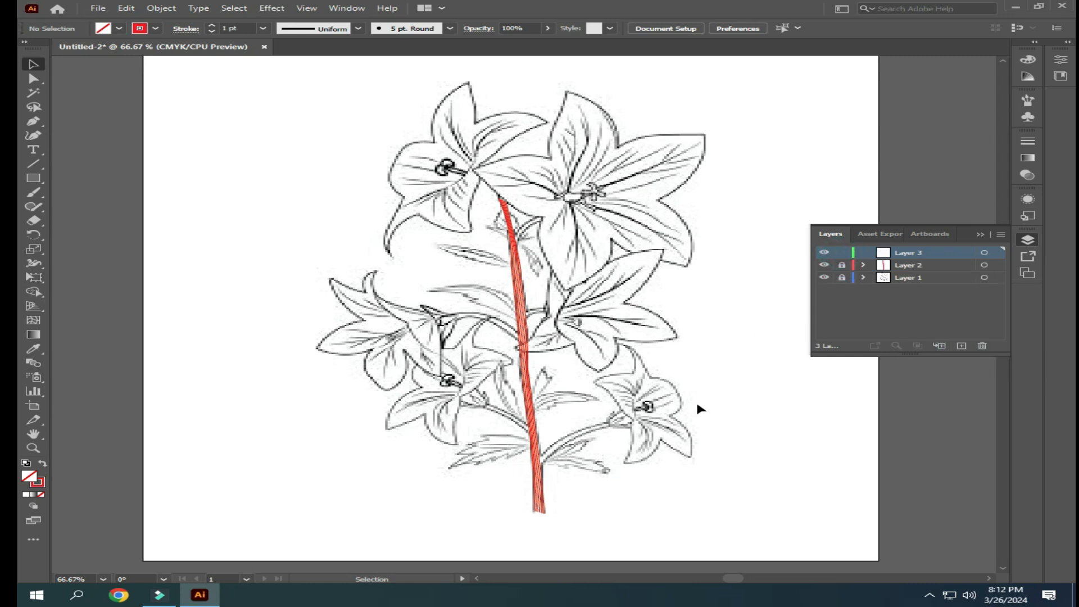
# - Trace the upper edge of the small leaf right of the stem's base with the Pen tool, from its tip to the stem
pyautogui.scroll(1, 653, 453)
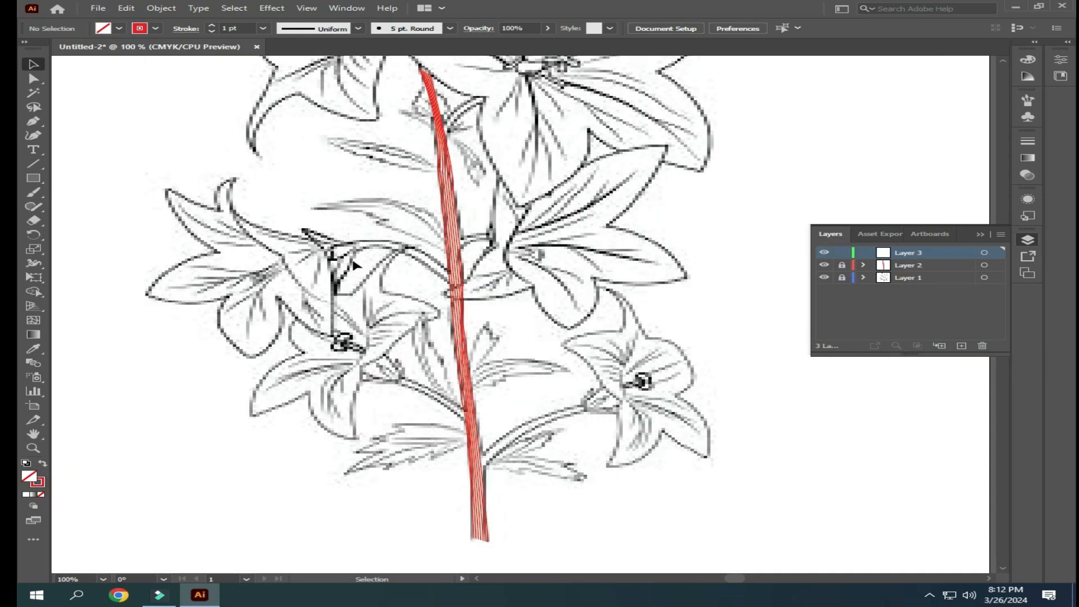
pyautogui.click(34, 121)
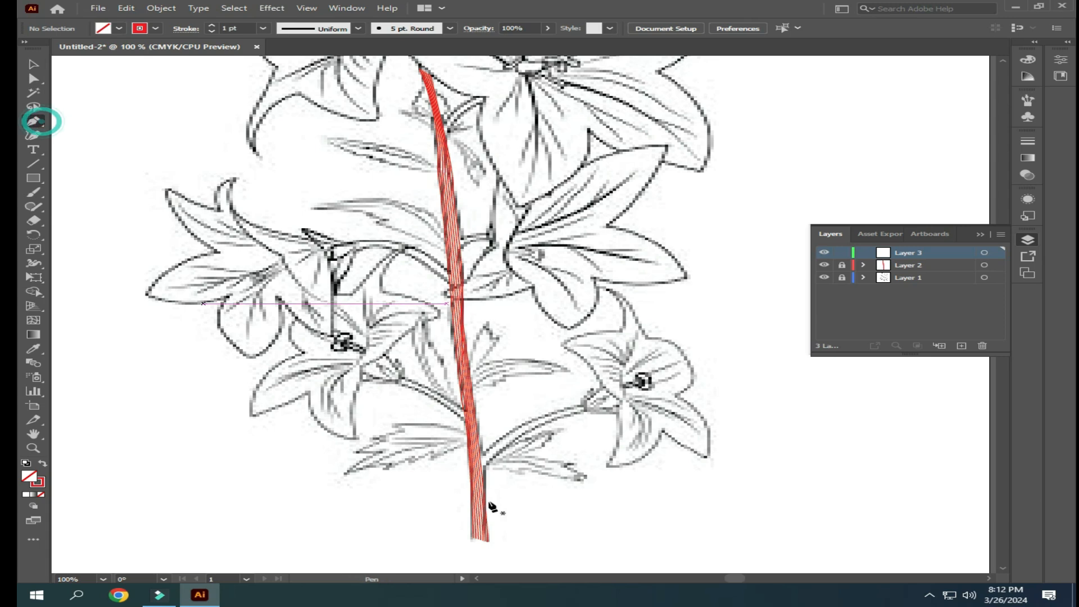
pyautogui.click(582, 477)
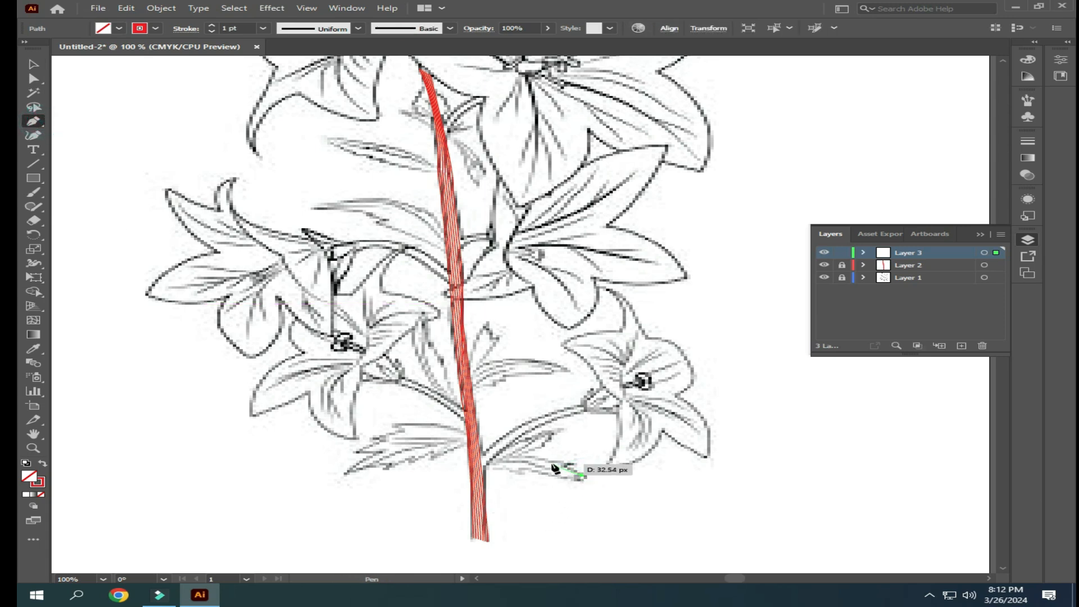
pyautogui.click(555, 462)
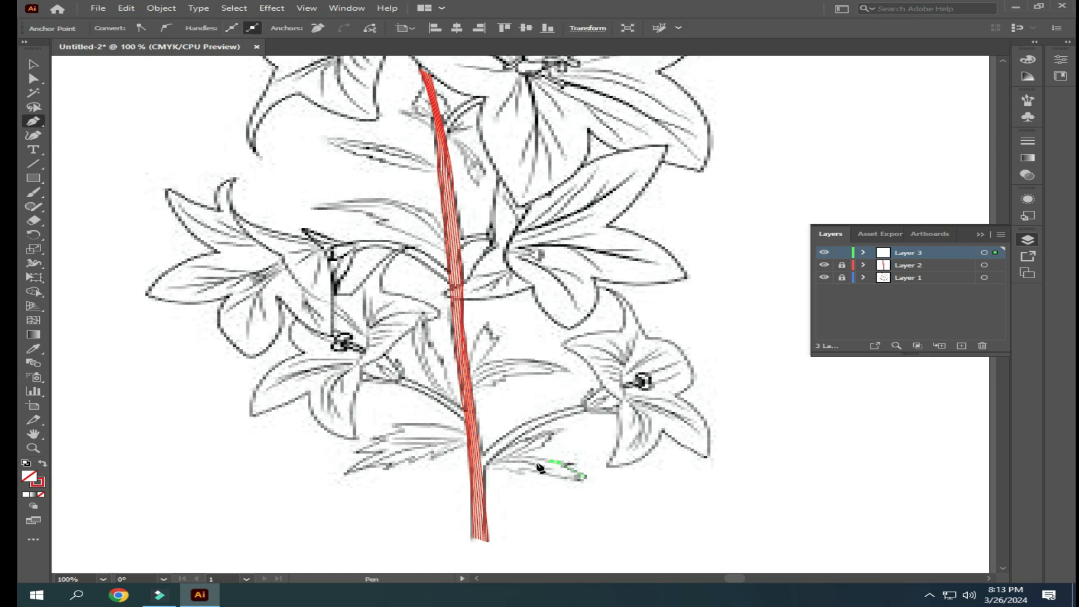
pyautogui.click(503, 460)
pyautogui.click(481, 470)
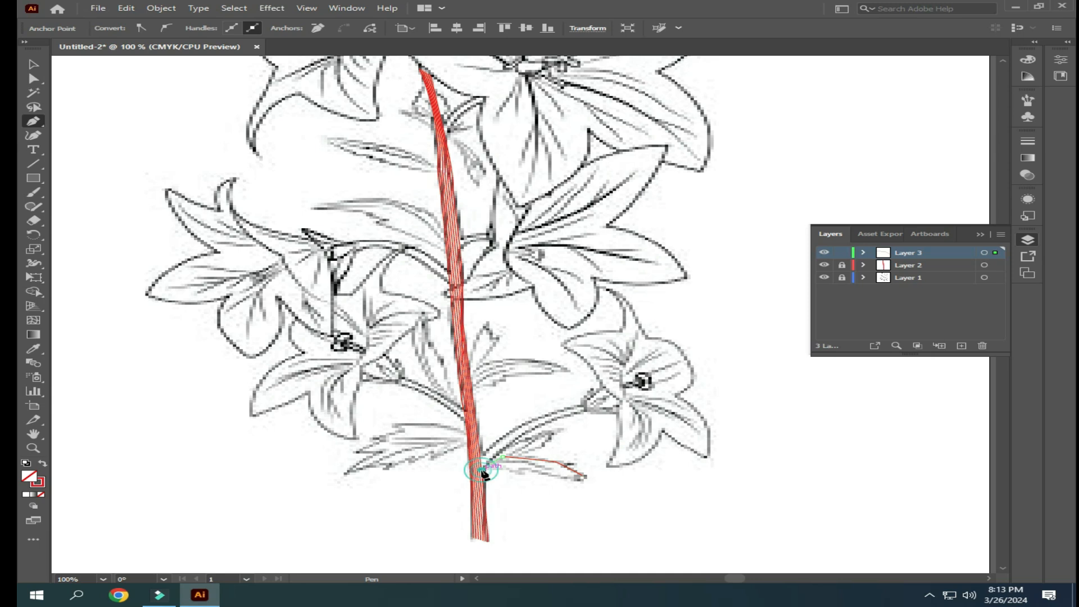
pyautogui.keyDown('ctrl'); pyautogui.click(76, 151); pyautogui.keyUp('ctrl')
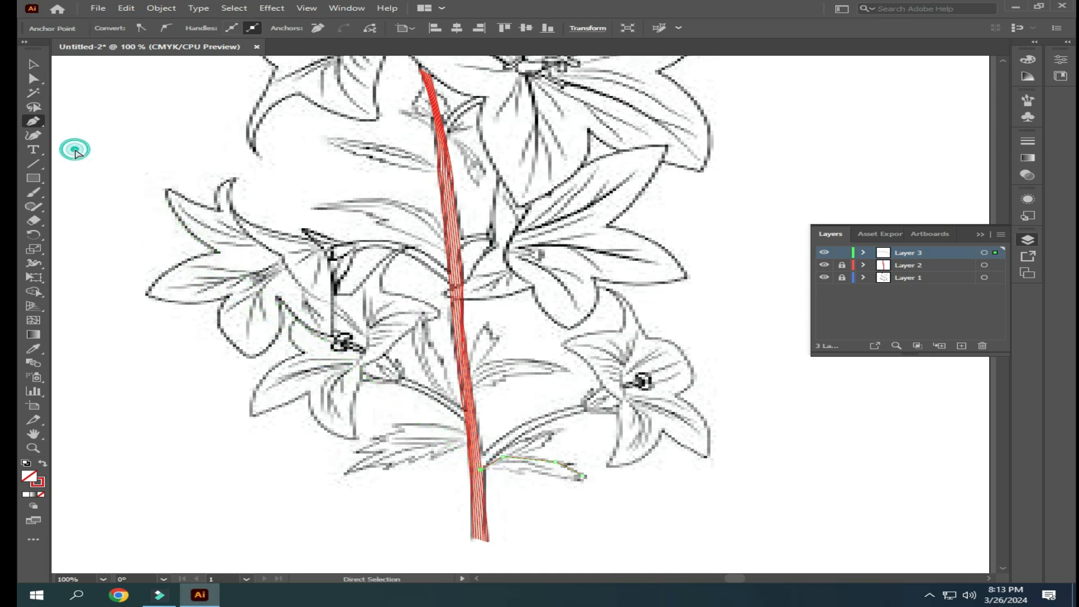
# - Trace the same leaf's lower edge with the Pen tool, from its tip back to the stem
pyautogui.click(581, 478)
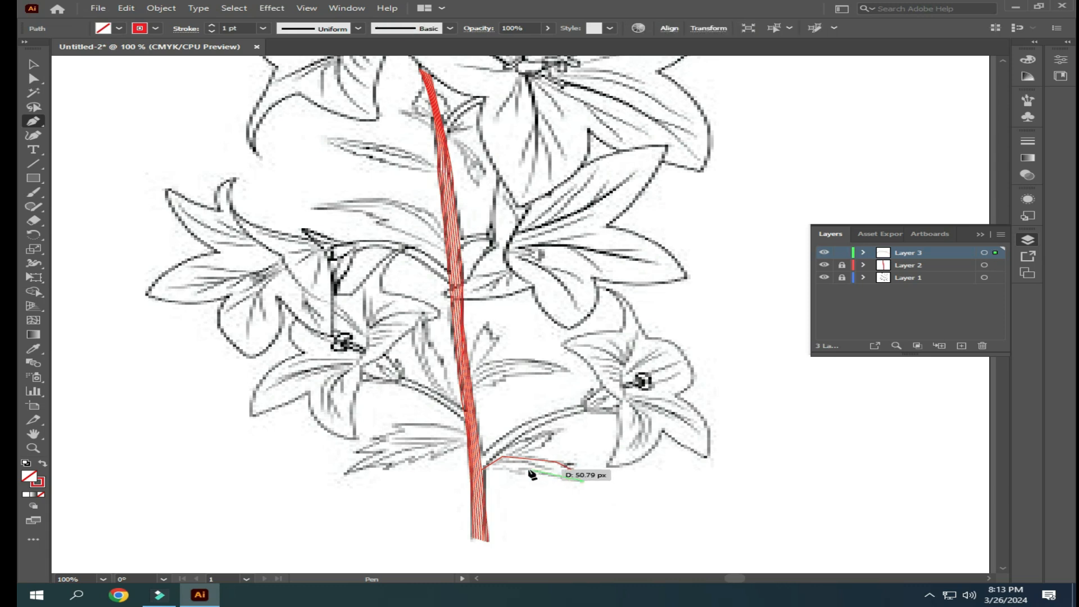
pyautogui.click(513, 471)
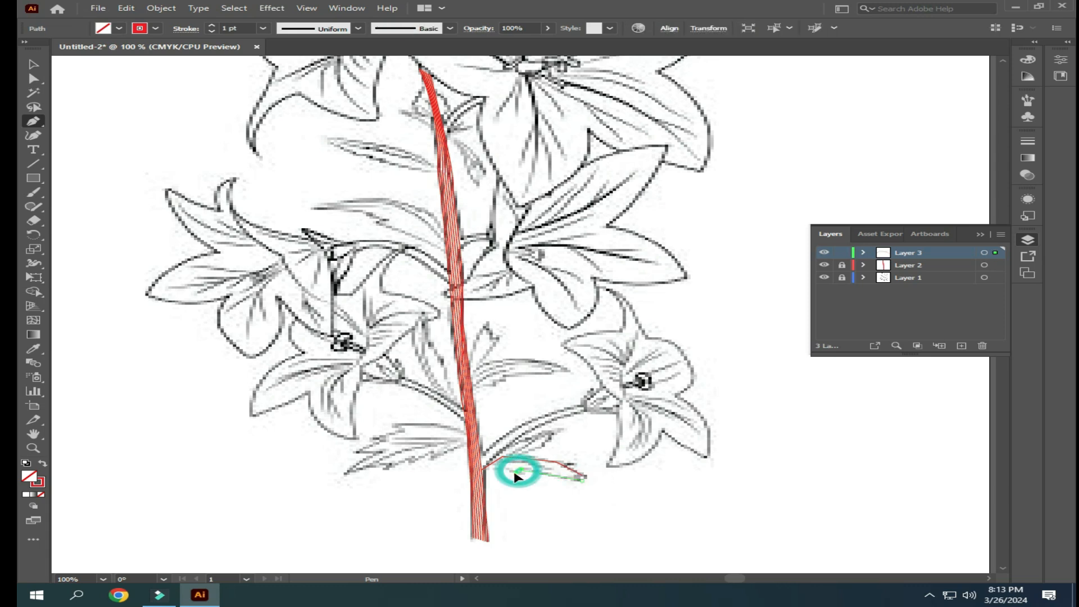
pyautogui.click(482, 472)
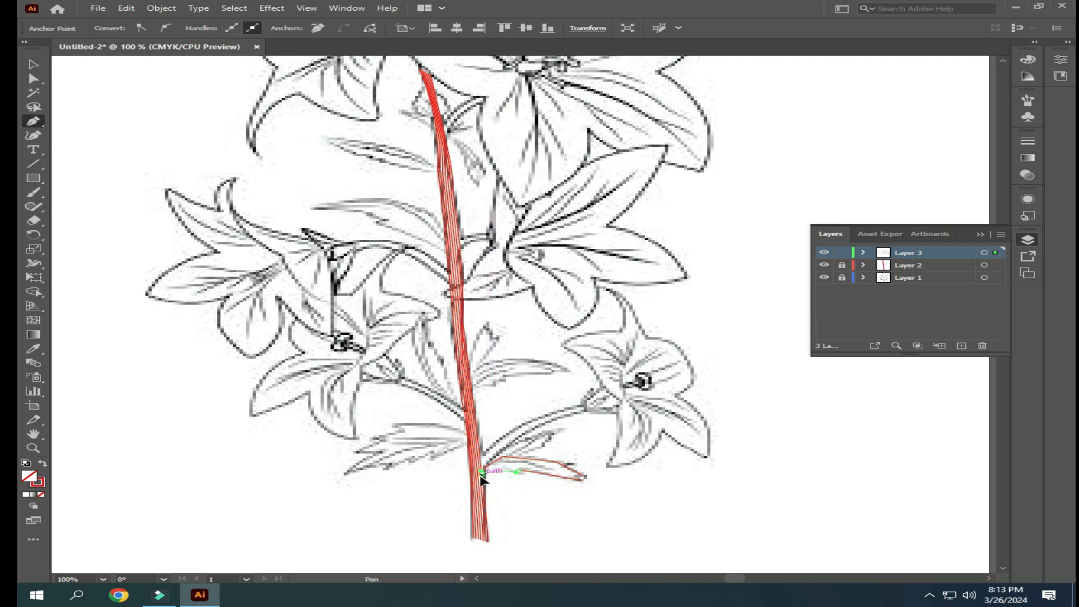
# - Select both edge lines of the lower right leaf, make a blend between them and deselect it
pyautogui.click(34, 64)
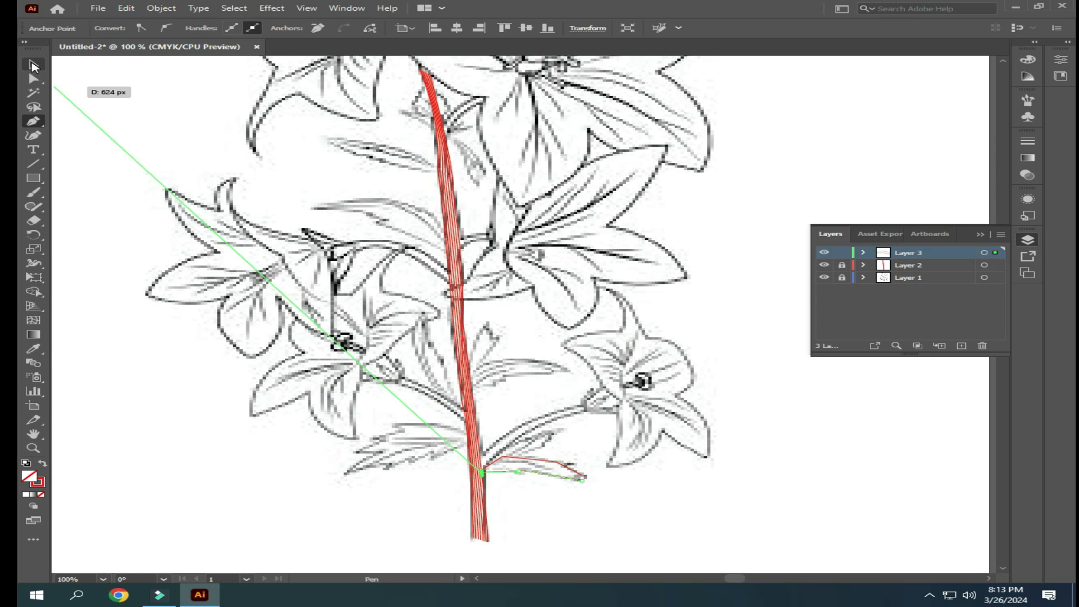
pyautogui.click(576, 465)
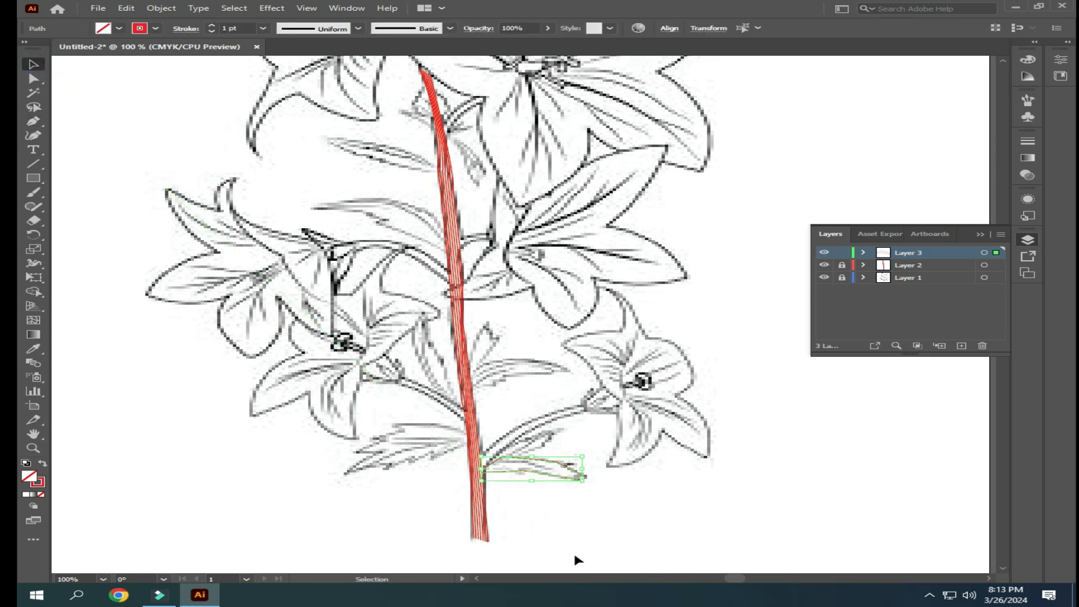
pyautogui.click(161, 8)
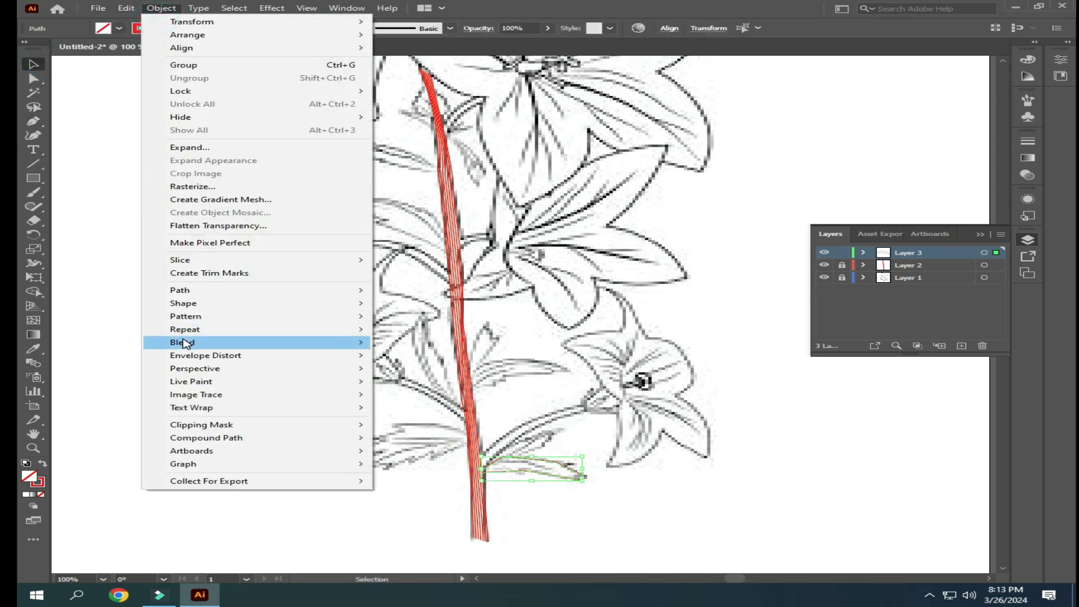
pyautogui.moveTo(268, 343)
pyautogui.click(407, 342)
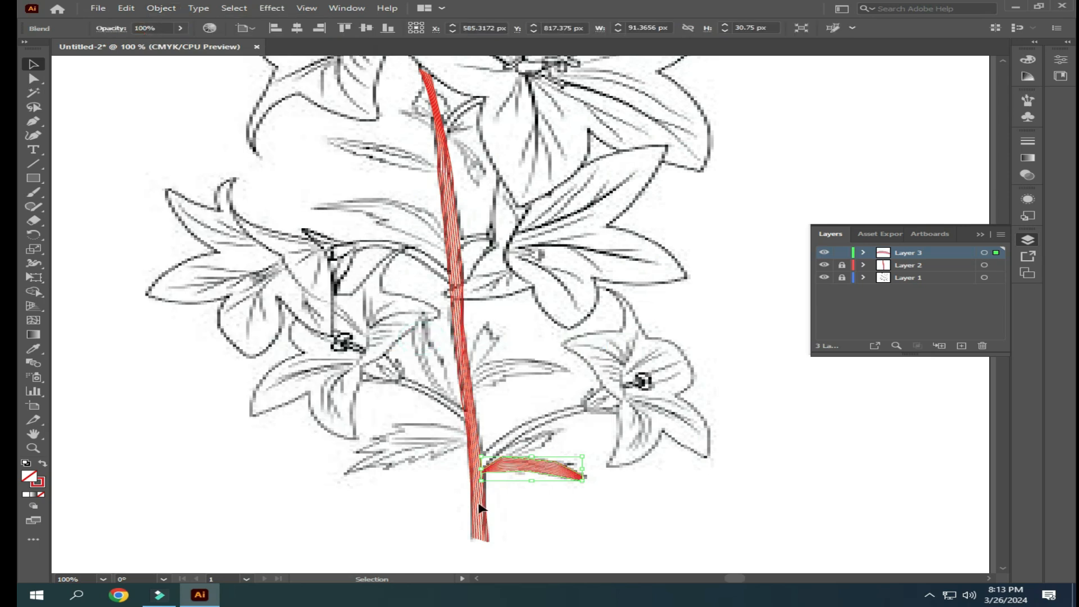
pyautogui.click(647, 525)
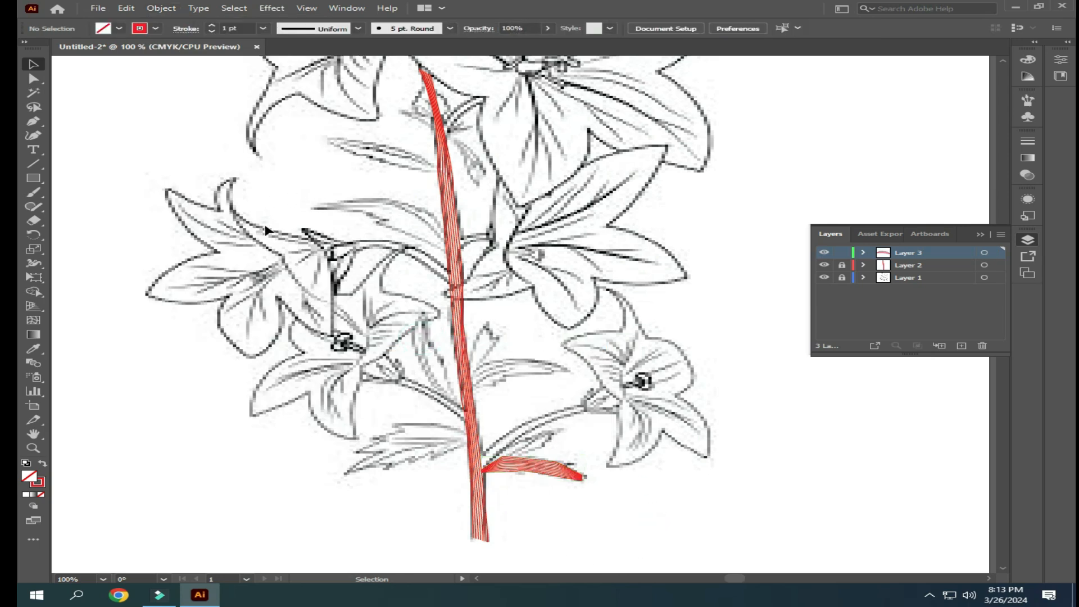
# - Trace the lower edge of the leaf left of the stem's base with the Pen tool, from the stem to its tip
pyautogui.click(33, 120)
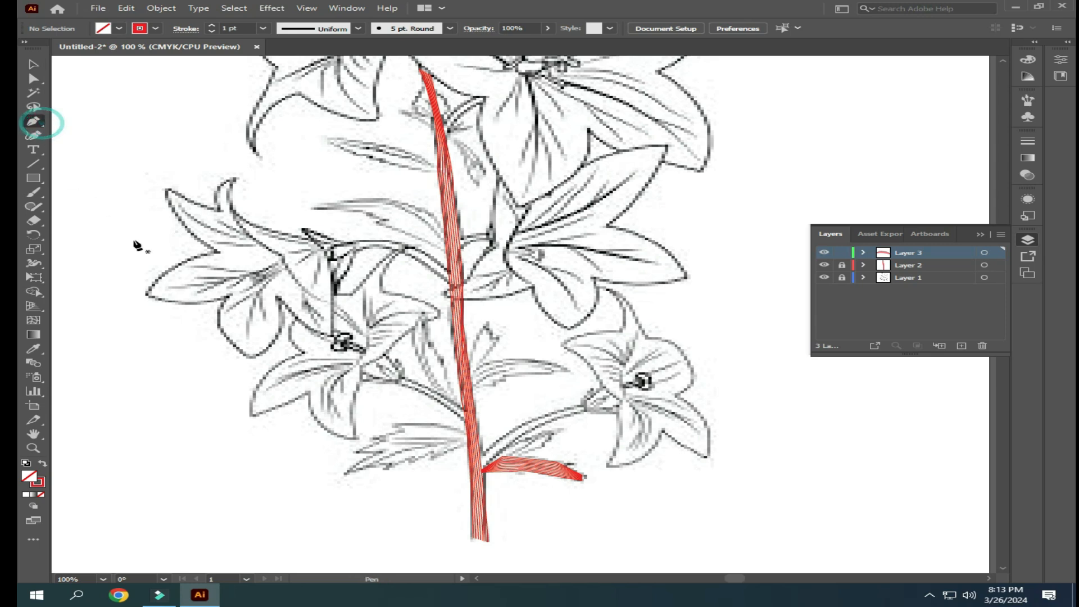
pyautogui.click(469, 441)
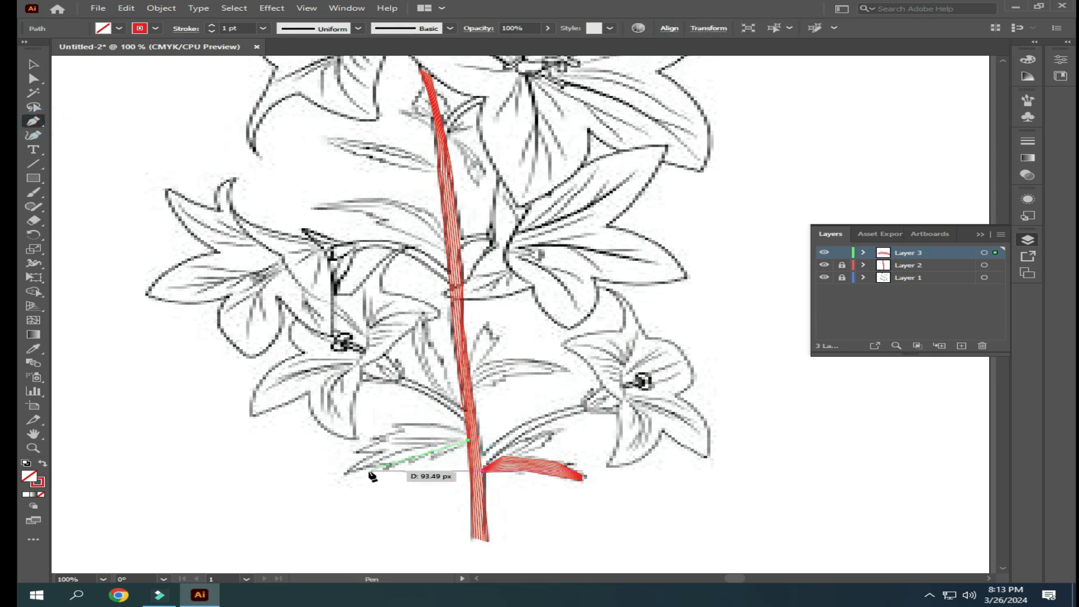
pyautogui.click(343, 473)
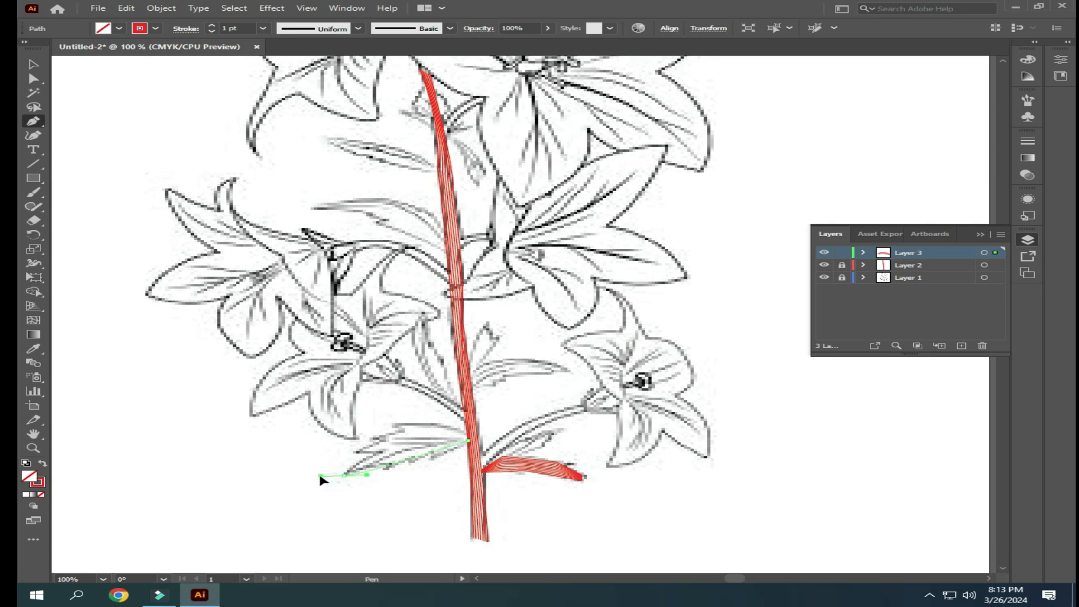
pyautogui.moveTo(320, 476); pyautogui.dragTo(321, 476)
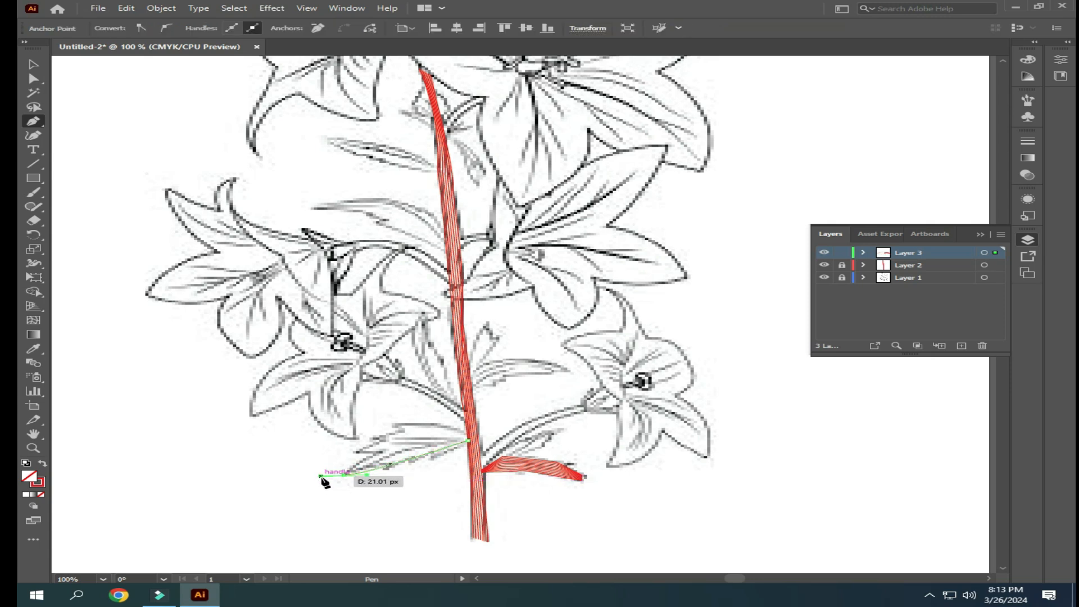
pyautogui.click(33, 64)
pyautogui.click(147, 382)
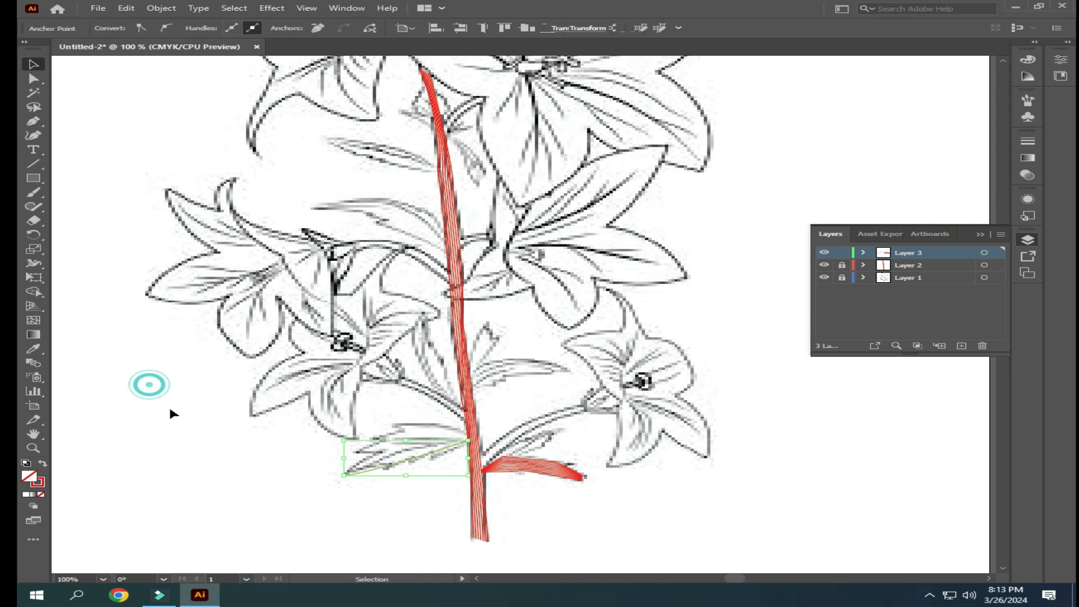
# - Trace the upper edge of the leaf left of the stem's base with the Pen tool, from the stem to its tip
pyautogui.click(33, 121)
pyautogui.moveTo(468, 436); pyautogui.dragTo(292, 498)
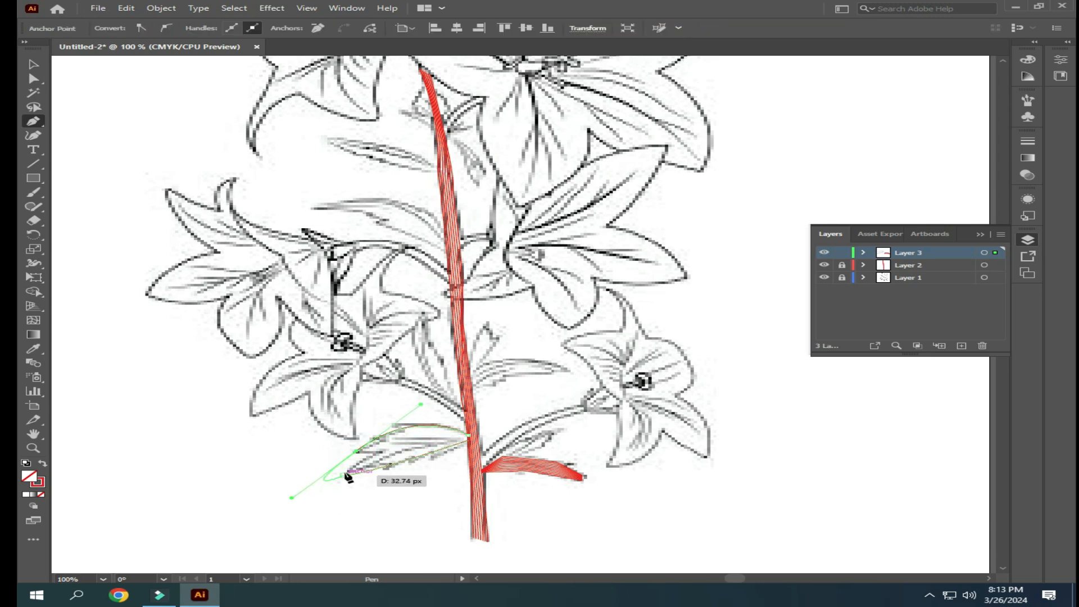
pyautogui.click(356, 451)
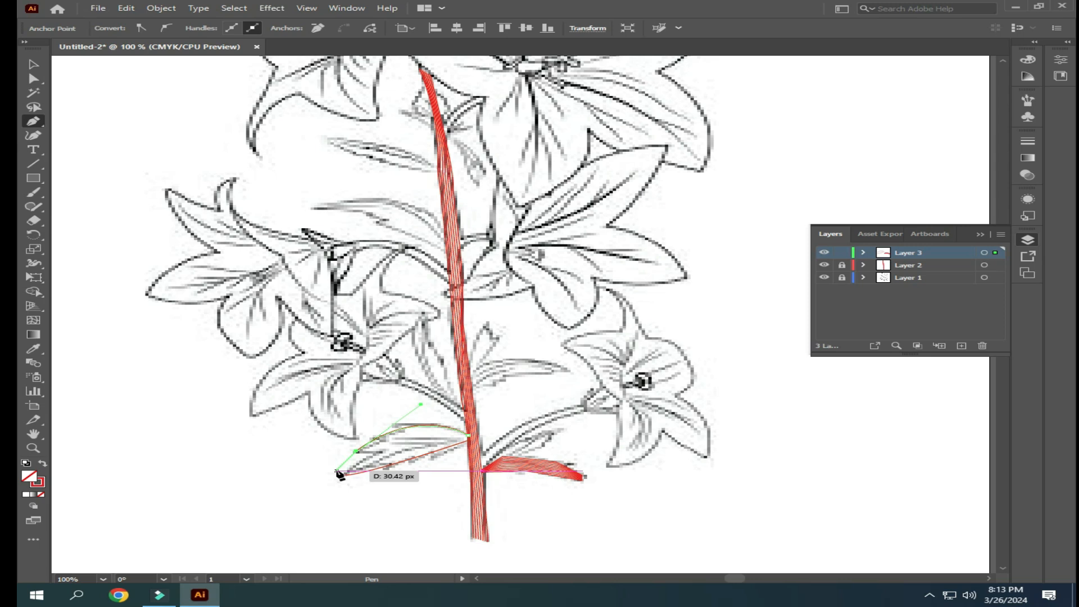
pyautogui.click(344, 473)
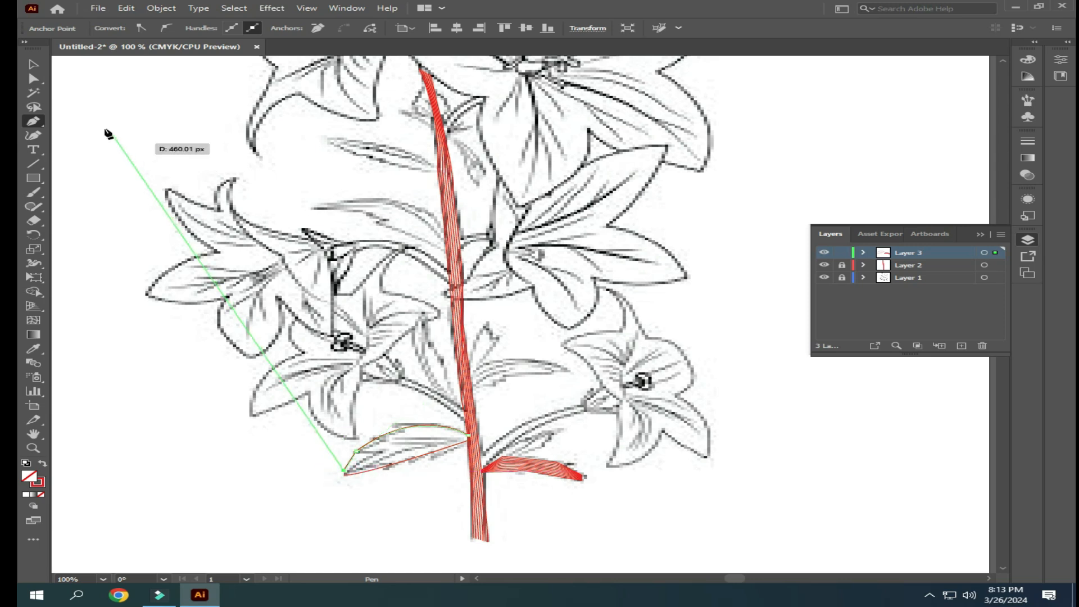
pyautogui.click(33, 64)
pyautogui.click(329, 513)
# - Select both edge lines of the lower left leaf and make a blend between them
pyautogui.moveTo(392, 402); pyautogui.dragTo(411, 506)
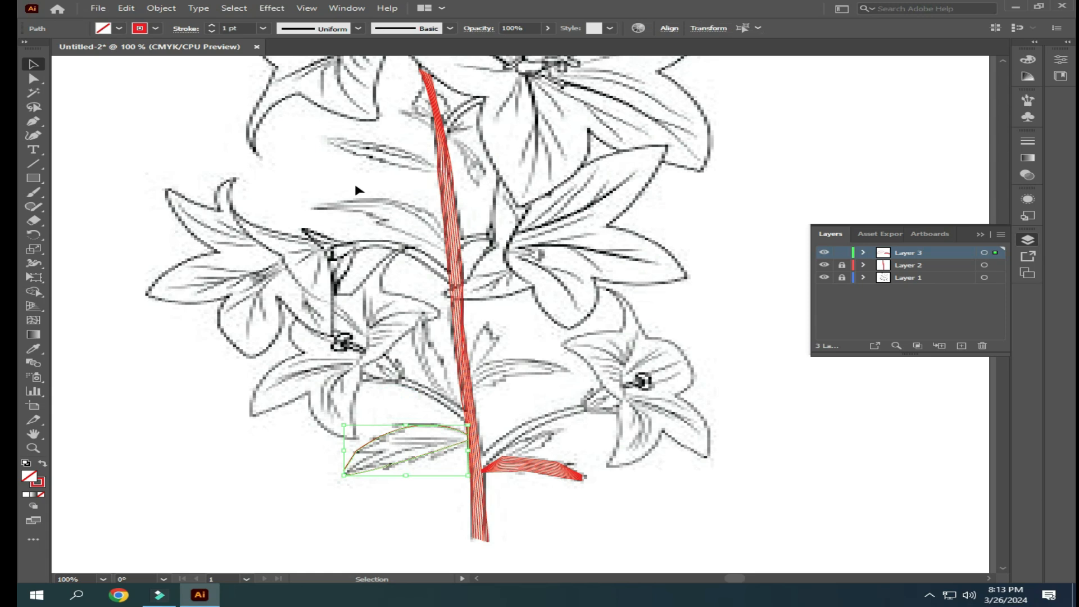
pyautogui.click(175, 9)
pyautogui.moveTo(367, 348)
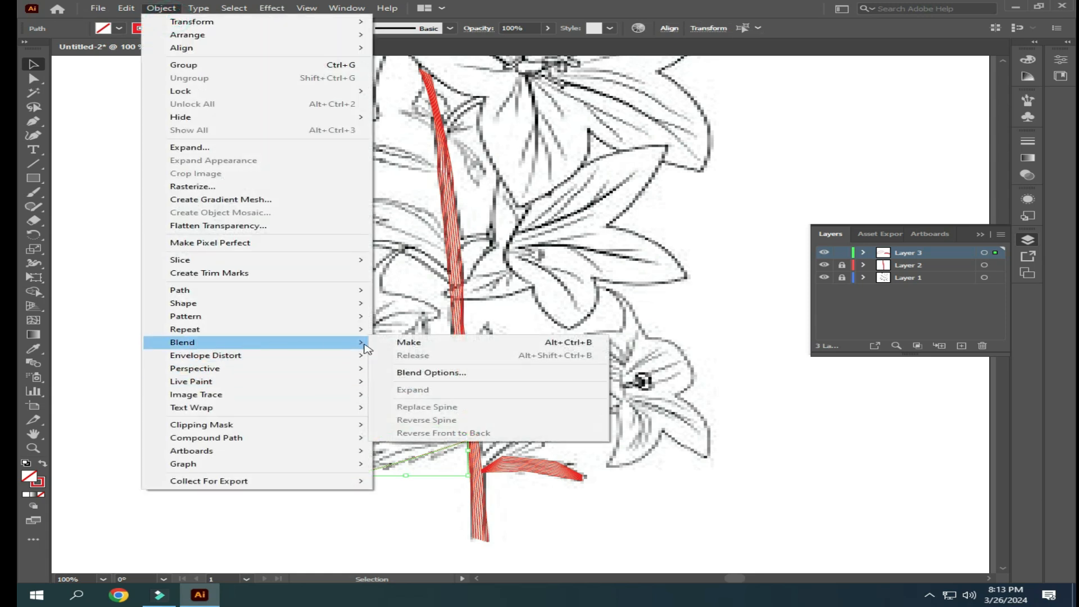
pyautogui.click(409, 342)
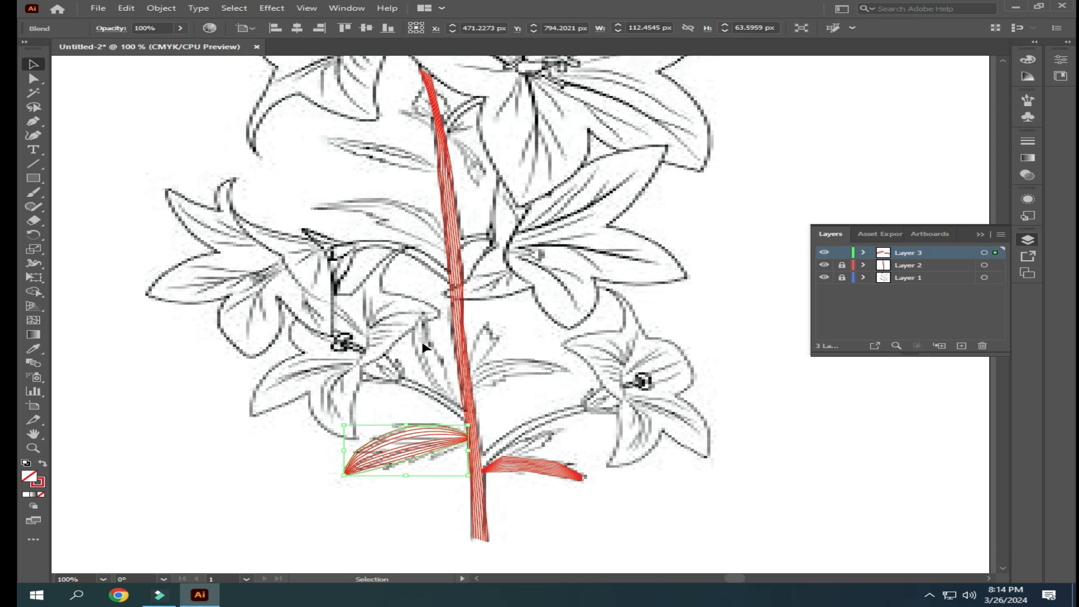
# - Set the lower left leaf's blend to 22 specified steps and deselect it
pyautogui.click(161, 8)
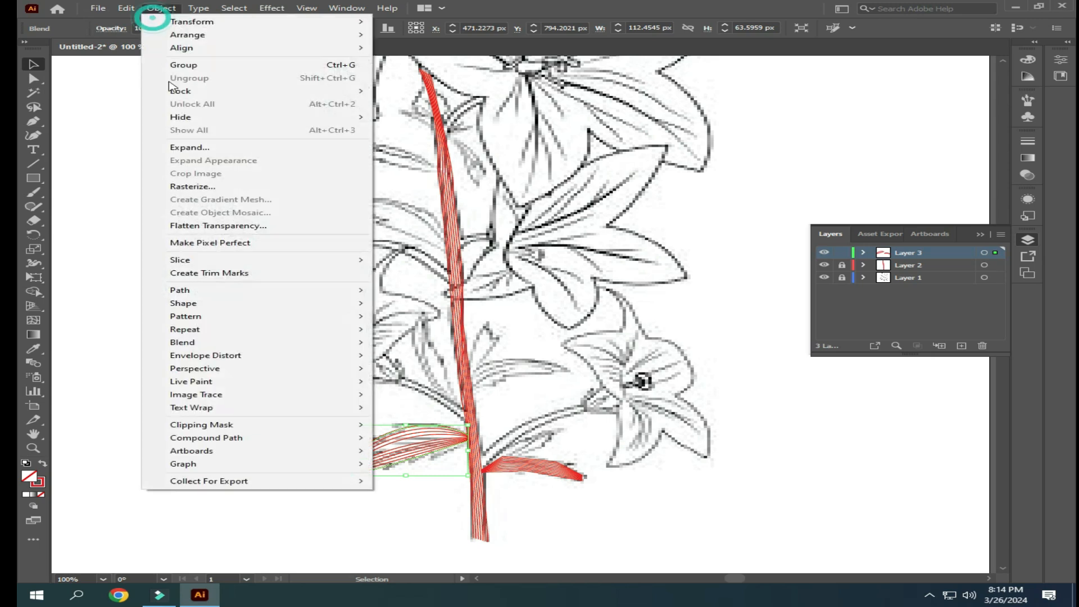
pyautogui.moveTo(206, 355)
pyautogui.moveTo(265, 344)
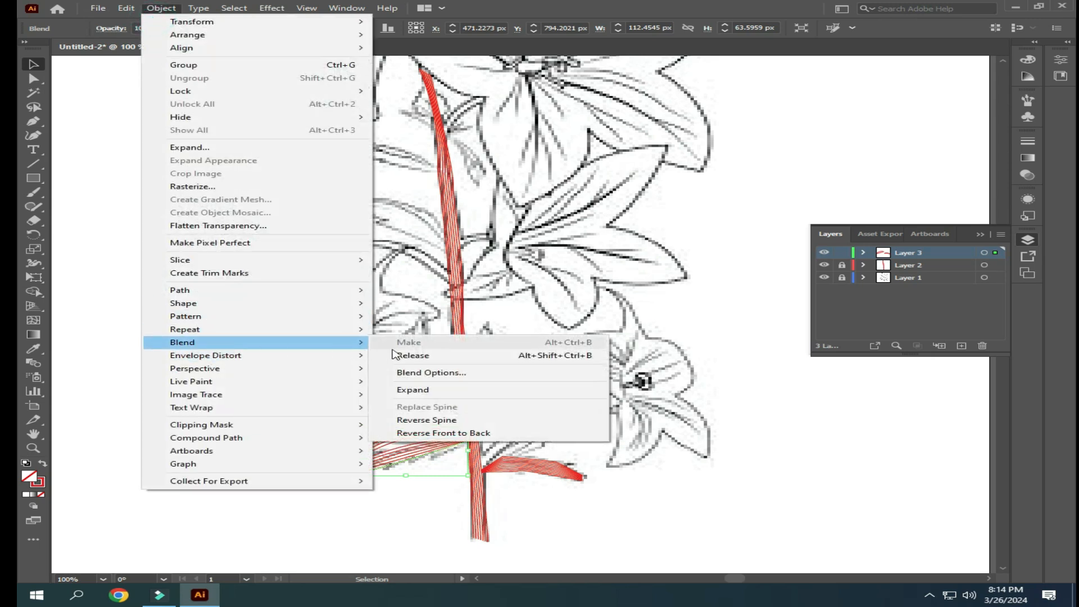
pyautogui.click(420, 374)
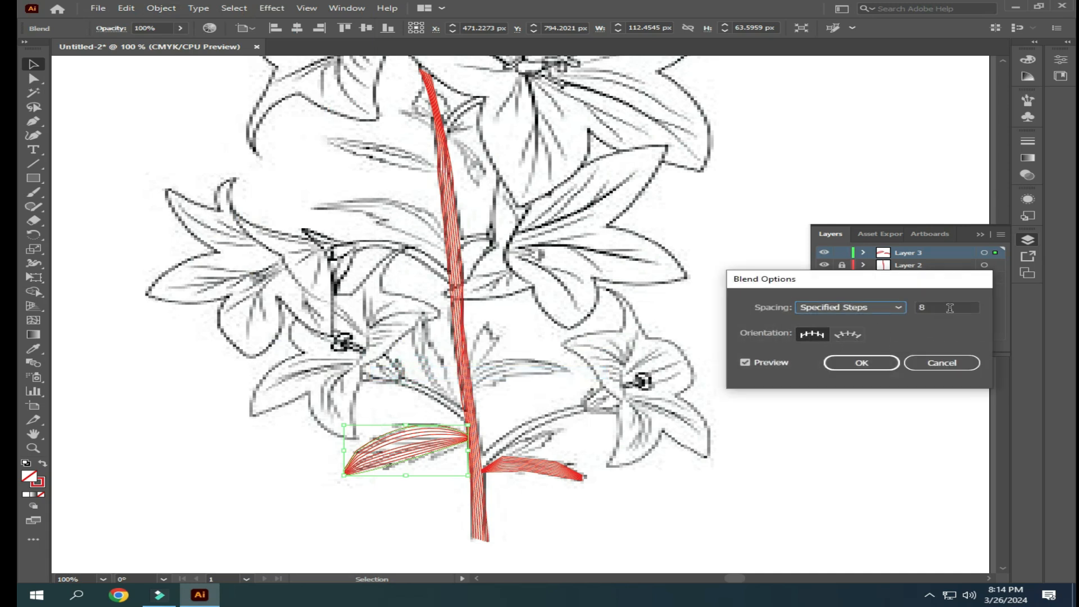
pyautogui.scroll(4, 949, 307)
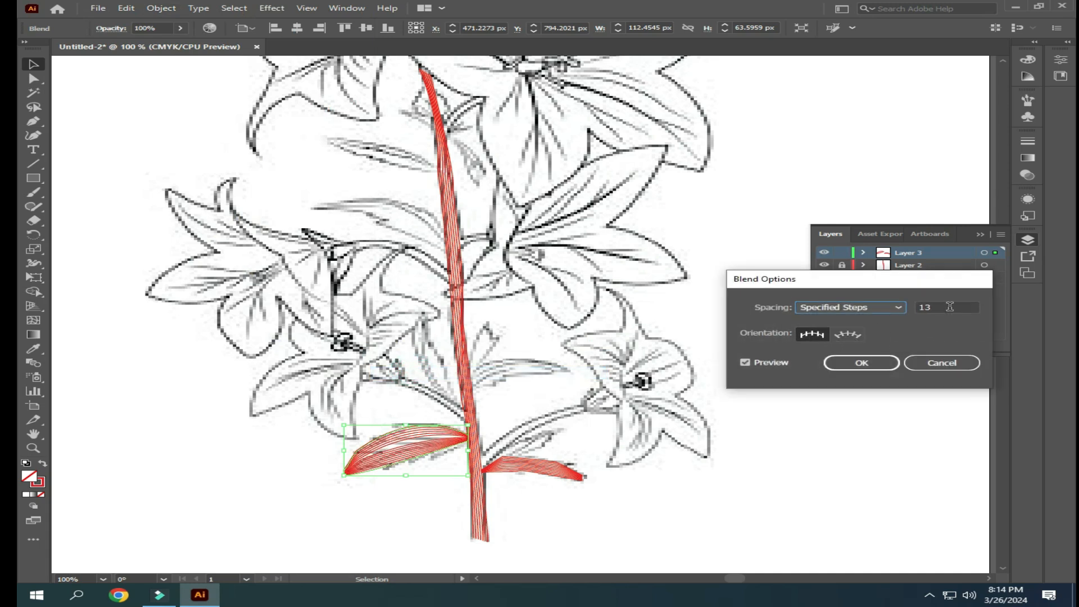
pyautogui.scroll(4, 950, 307)
pyautogui.scroll(5, 950, 306)
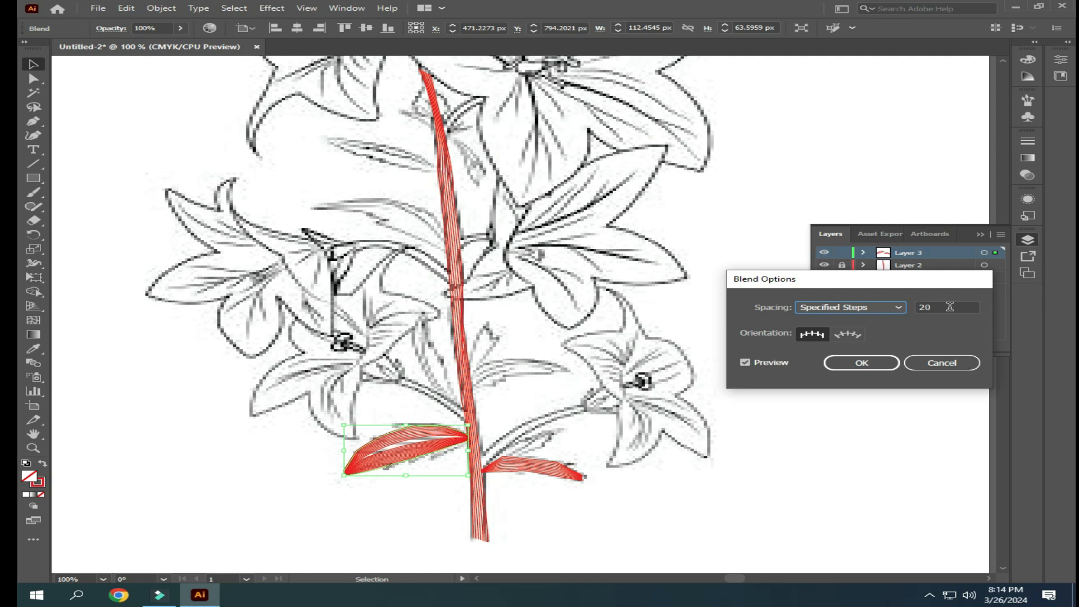
pyautogui.click(879, 368)
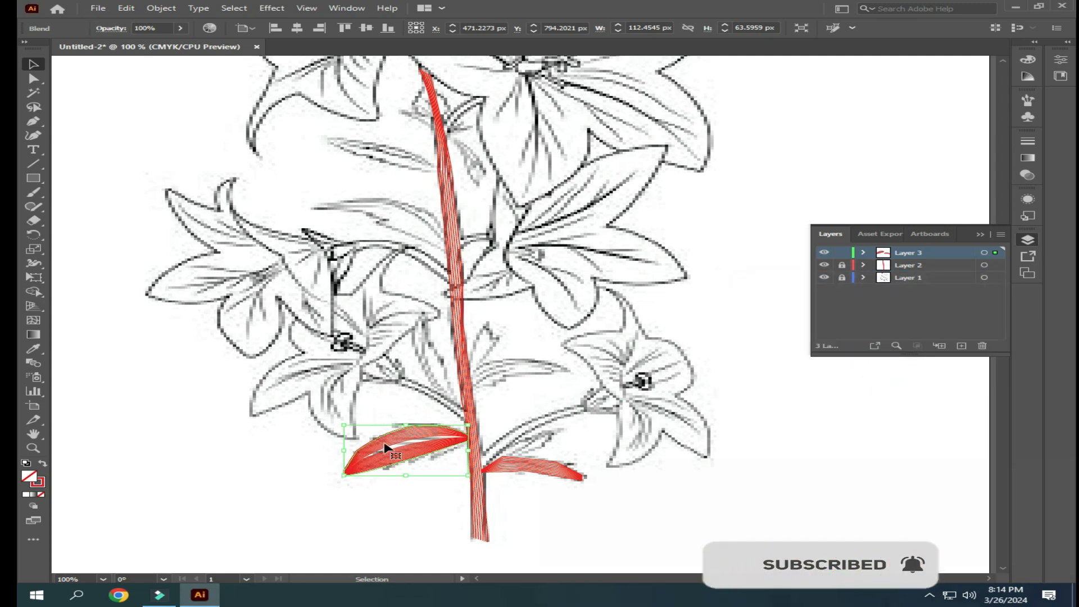
pyautogui.click(365, 511)
pyautogui.click(329, 462)
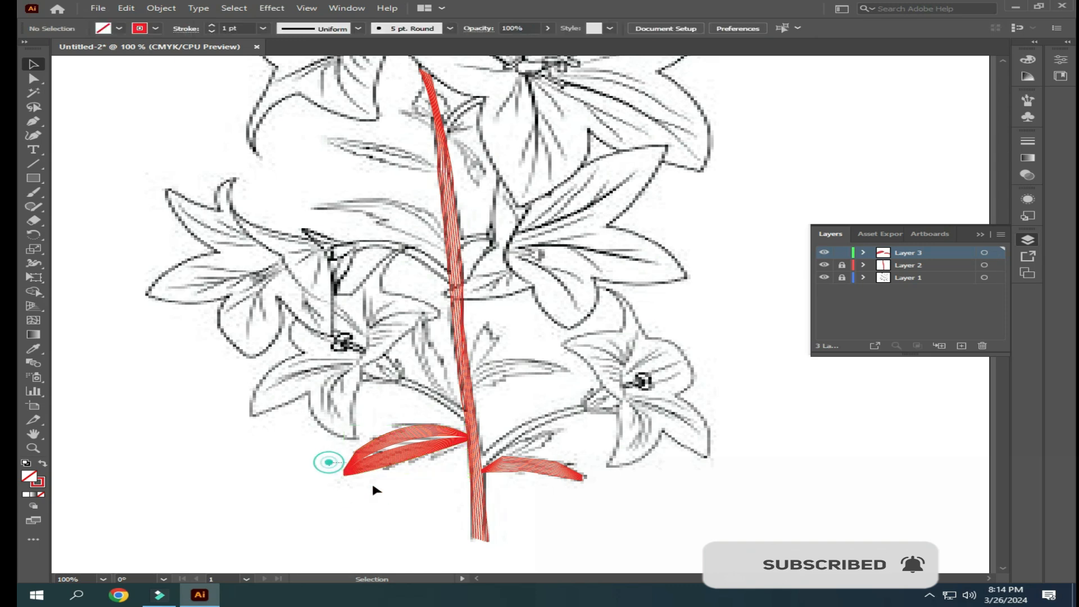
pyautogui.click(385, 505)
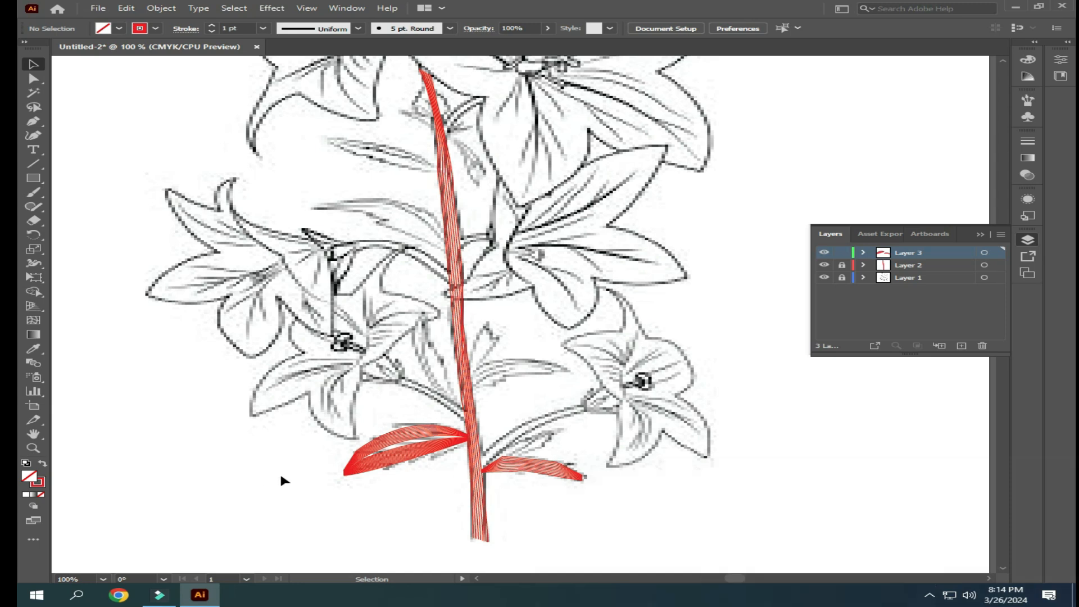
# - Lock Layer 3 and, on a new layer, trace the lower edge of the lower right flower's branch with the Pen tool, from the stem outwards
pyautogui.click(843, 252)
pyautogui.click(961, 346)
pyautogui.click(33, 121)
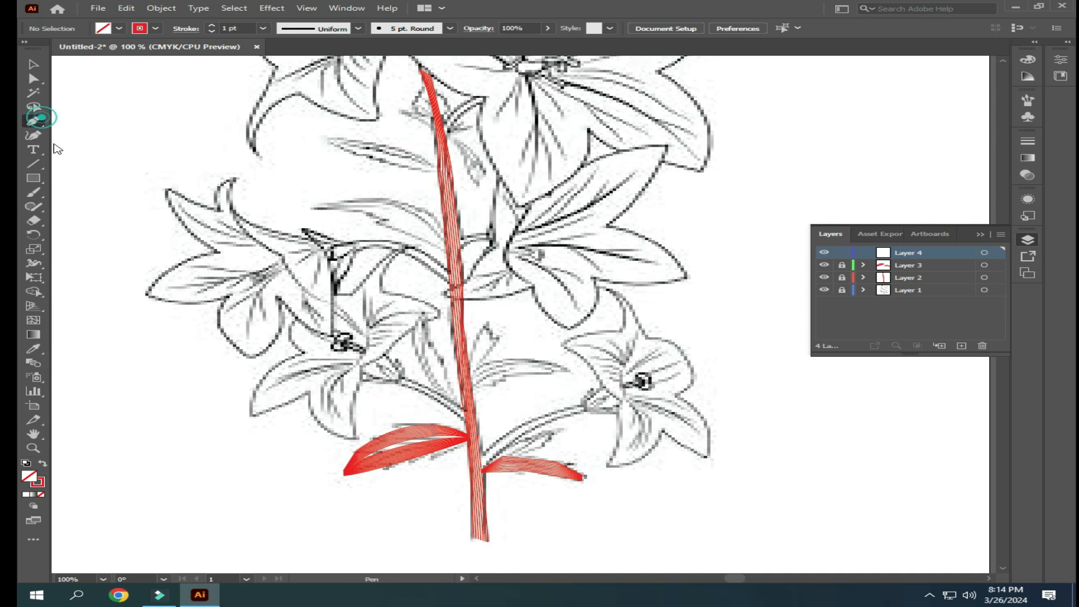
pyautogui.click(481, 467)
pyautogui.moveTo(583, 412); pyautogui.dragTo(627, 412)
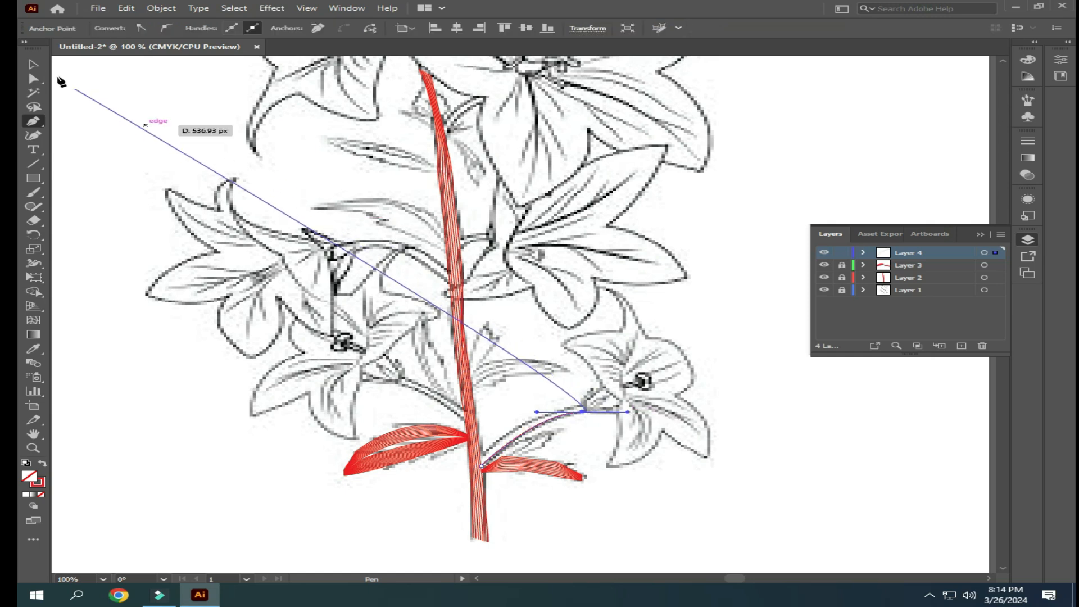
pyautogui.click(33, 64)
# - Trace the upper edge of the same branch with the Pen tool, from the stem to the flower's base
pyautogui.click(34, 121)
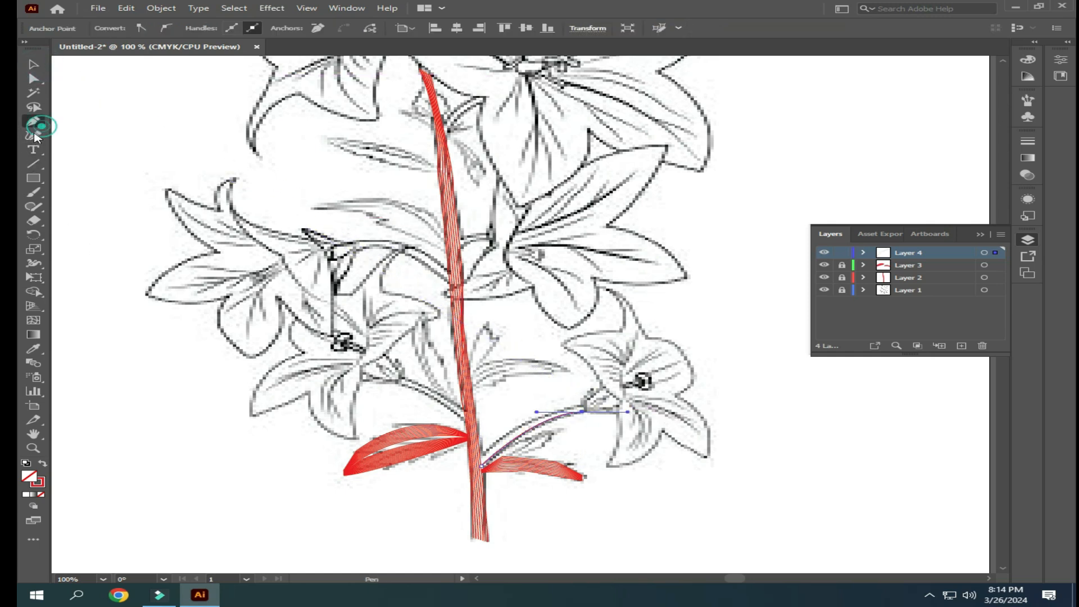
pyautogui.click(482, 452)
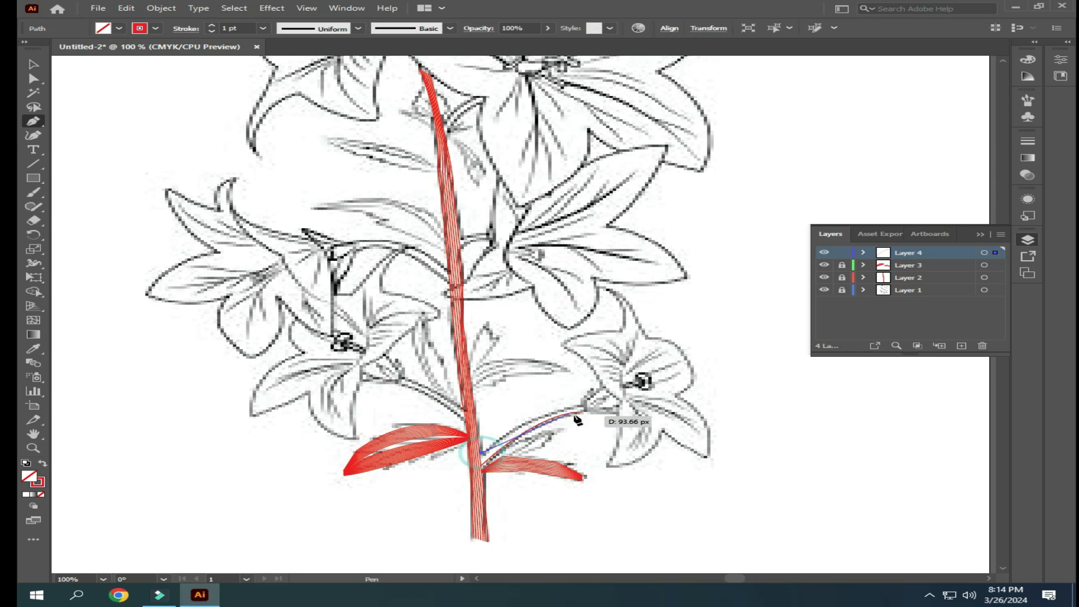
pyautogui.moveTo(585, 404); pyautogui.dragTo(635, 398)
pyautogui.click(33, 64)
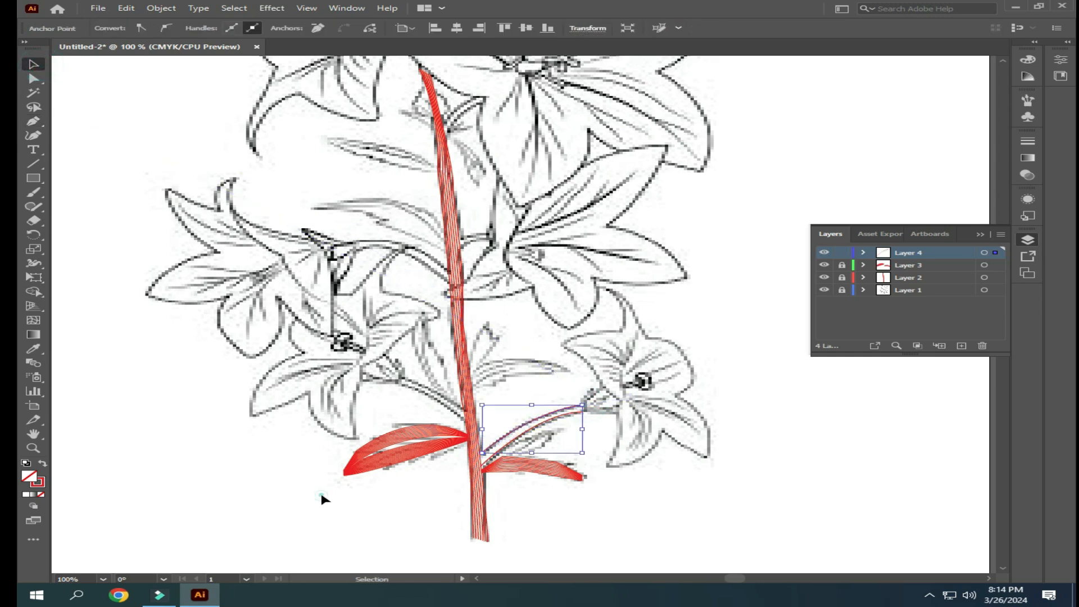
pyautogui.click(646, 512)
# - Select both edge lines of the lower right branch and make a blend between them
pyautogui.moveTo(615, 475); pyautogui.dragTo(610, 476)
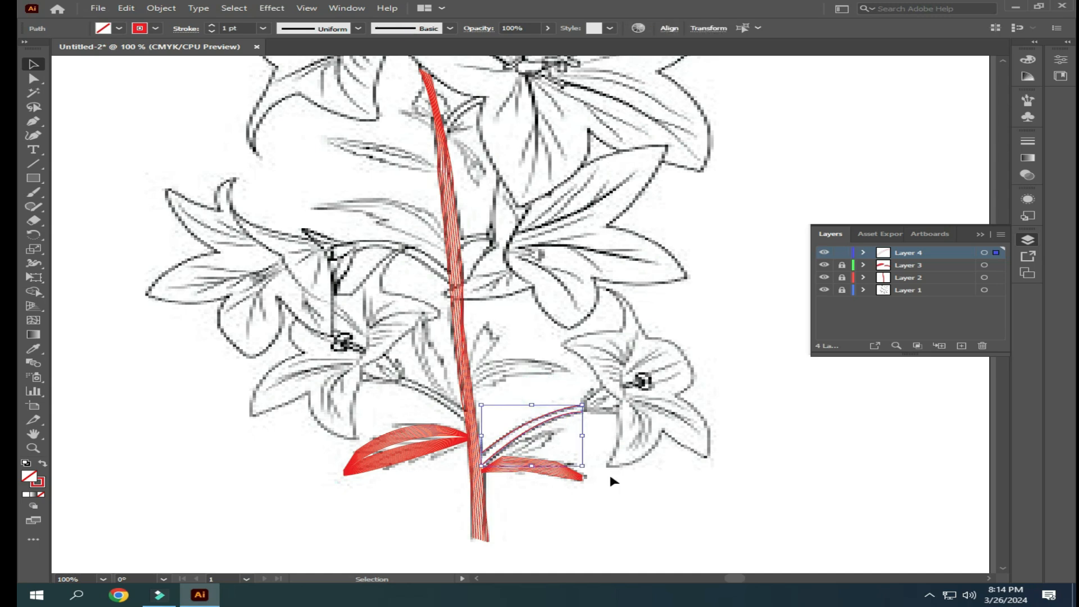
pyautogui.click(161, 7)
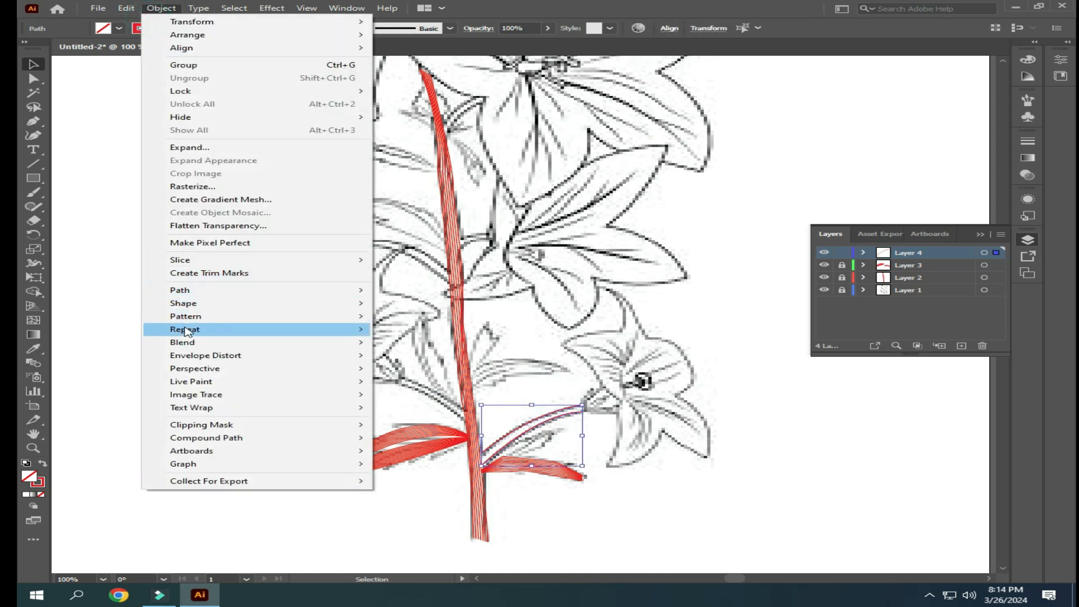
pyautogui.moveTo(201, 344)
pyautogui.click(409, 344)
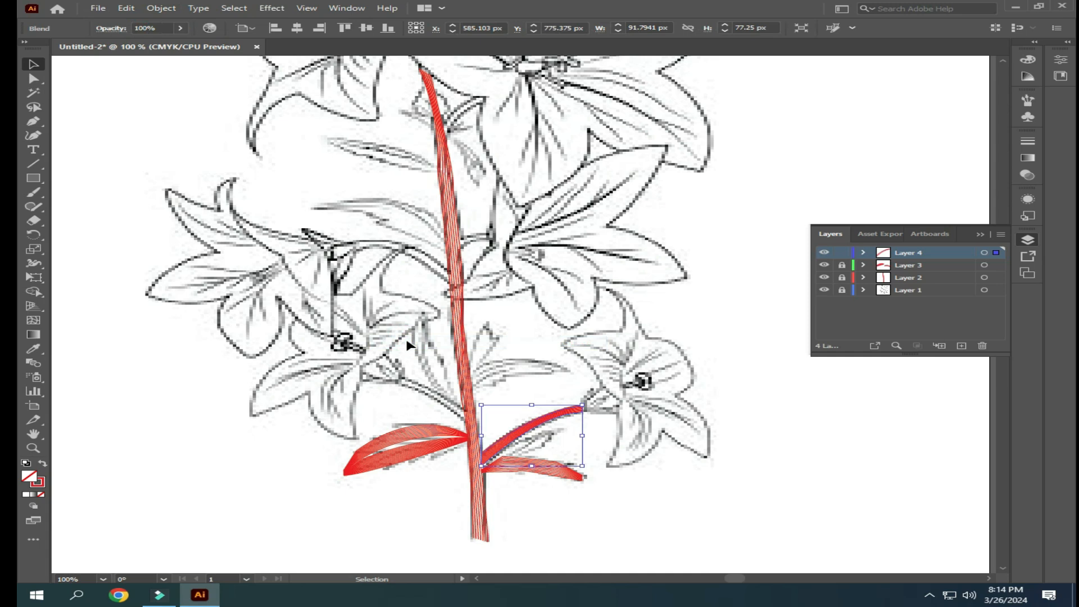
# - Set the lower right branch's blend to 4 specified steps and deselect it
pyautogui.click(161, 8)
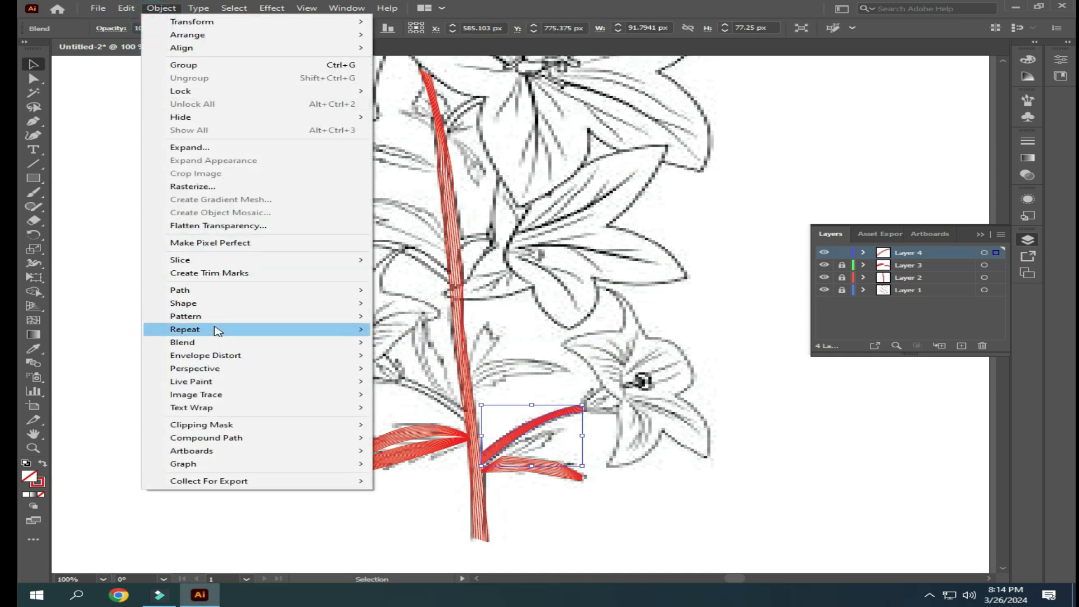
pyautogui.moveTo(215, 336)
pyautogui.moveTo(304, 344)
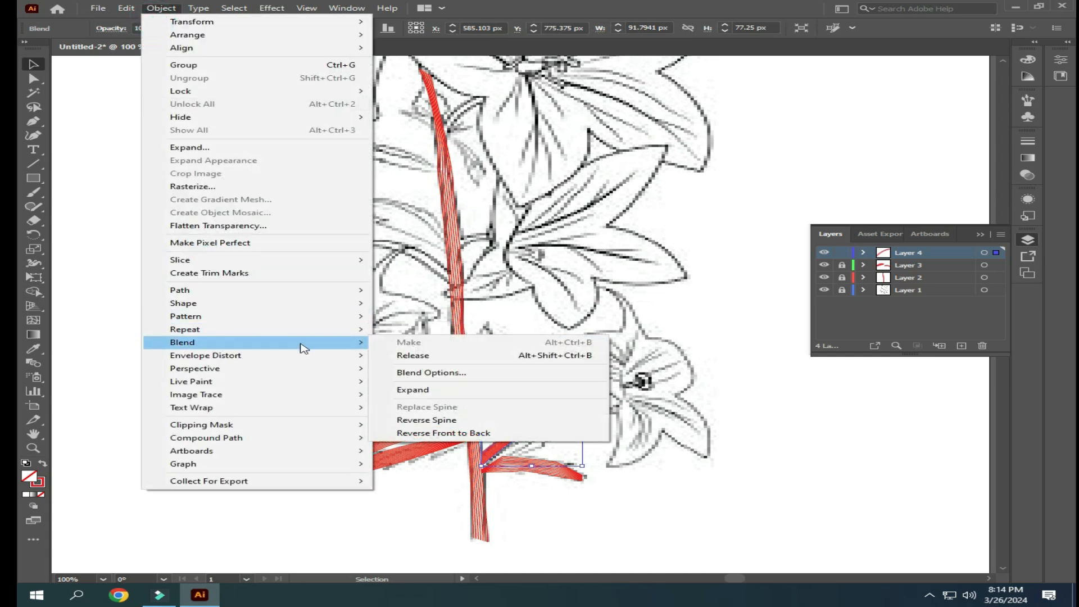
pyautogui.click(421, 373)
pyautogui.doubleClick(964, 305)
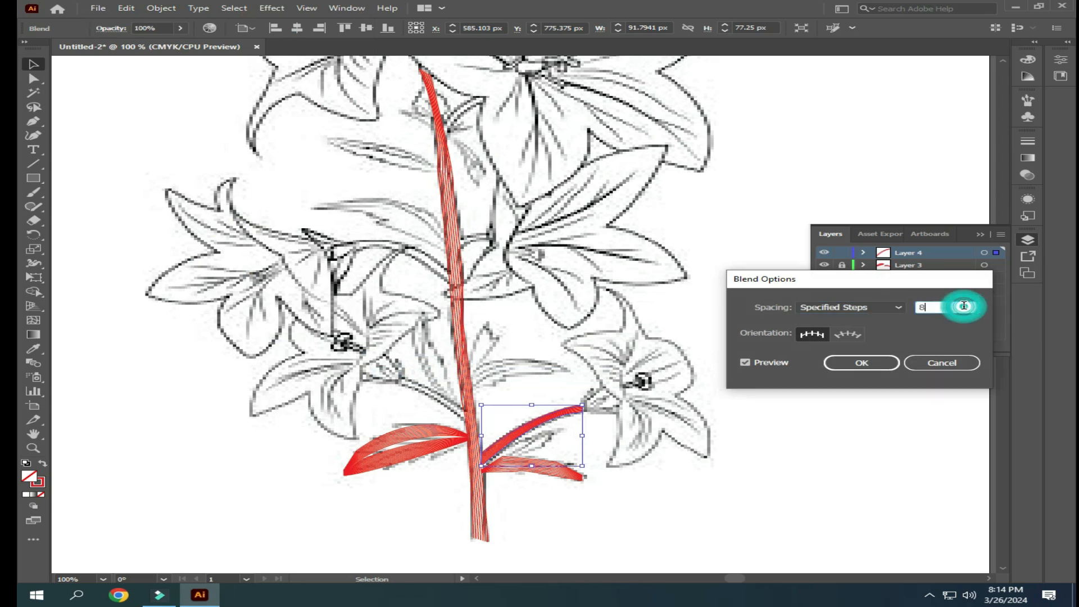
pyautogui.write('3')
pyautogui.press('Up')
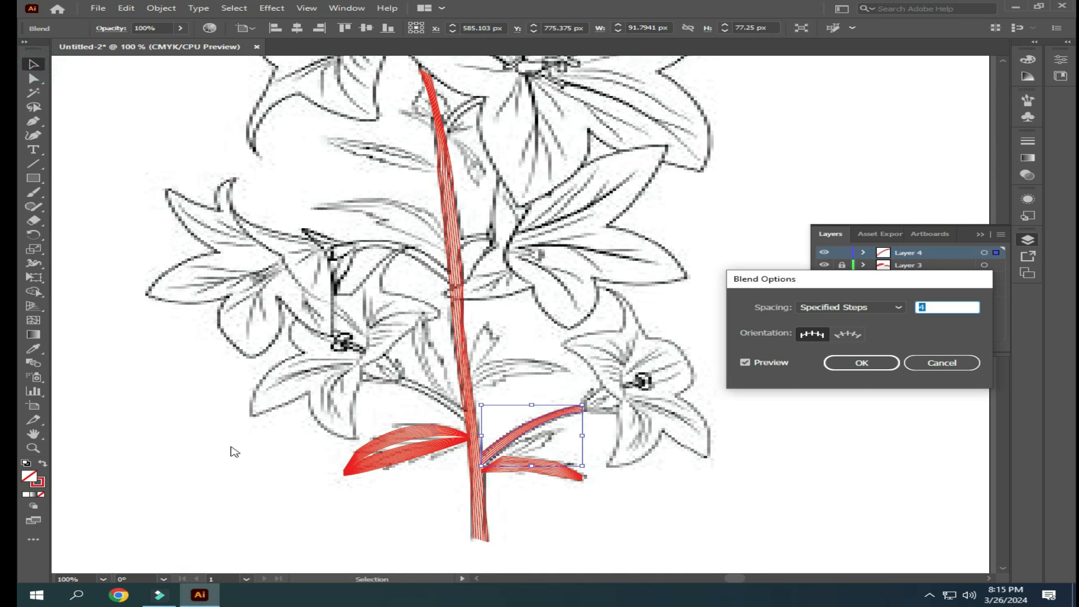
pyautogui.click(854, 363)
pyautogui.click(732, 532)
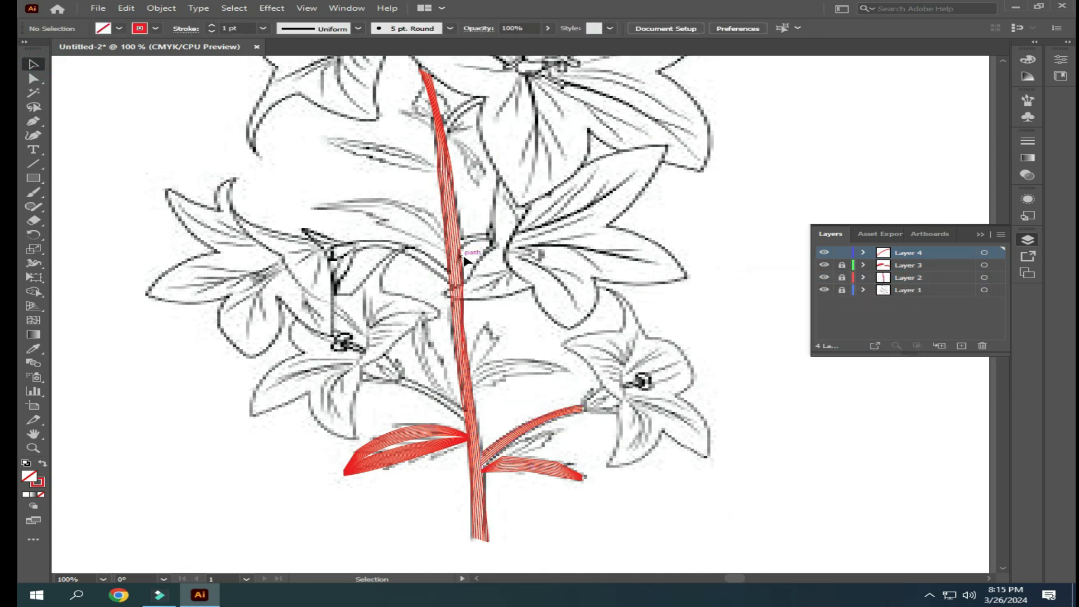
# - Trace the upper edge of the lower right flower's base with the Pen tool, from the branch's end to the petals
pyautogui.click(39, 121)
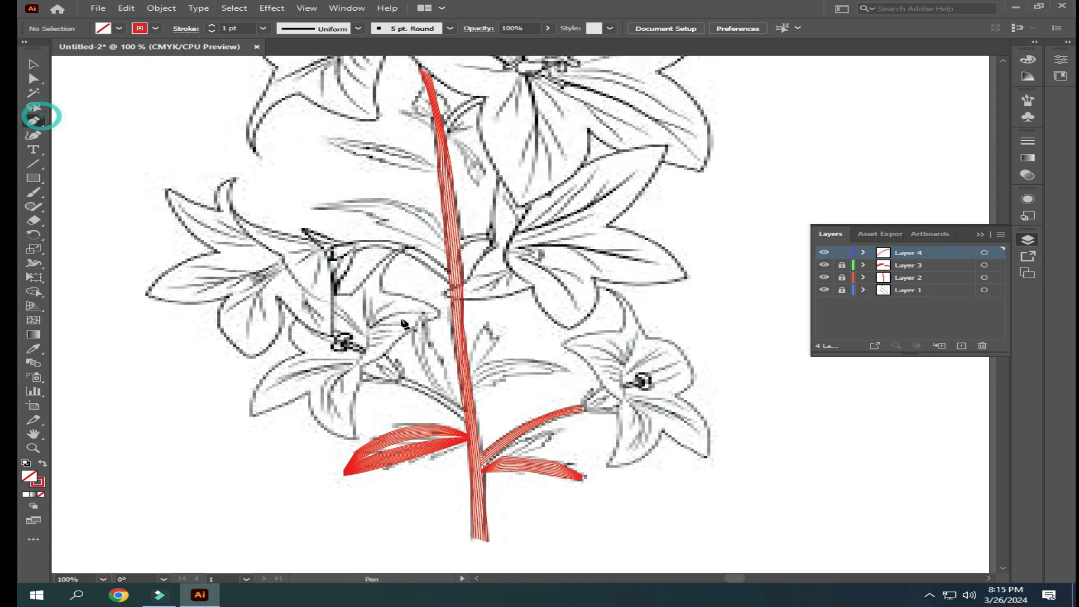
pyautogui.click(578, 406)
pyautogui.moveTo(608, 383); pyautogui.dragTo(631, 384)
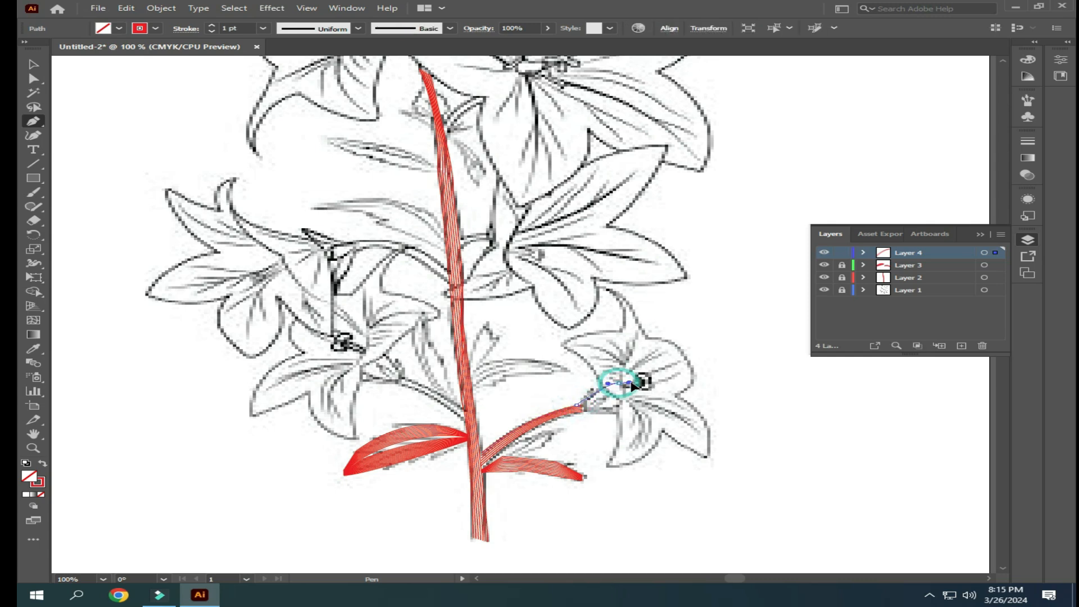
pyautogui.click(35, 64)
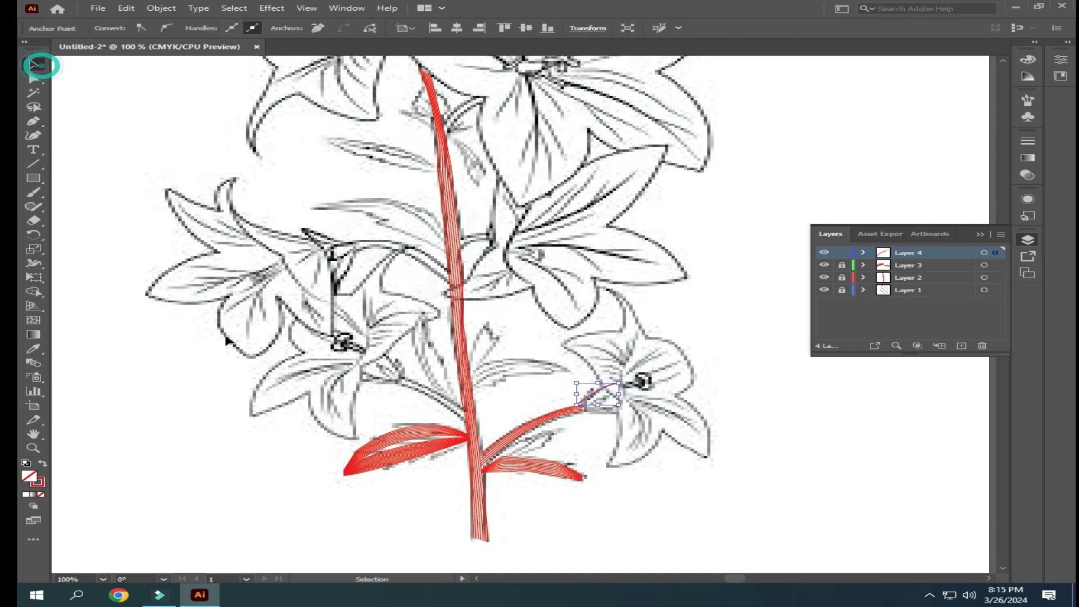
pyautogui.click(187, 365)
# - Trace the lower edge of the same flower's base with the Pen tool, from the petals back to the branch's end
pyautogui.click(40, 122)
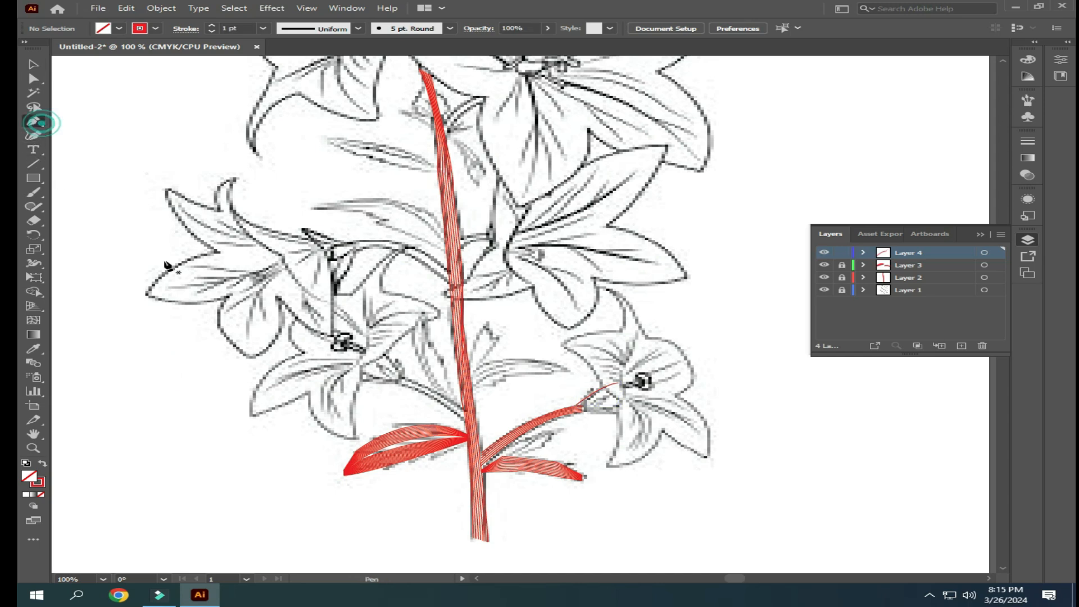
pyautogui.click(620, 409)
pyautogui.click(584, 411)
pyautogui.moveTo(537, 415); pyautogui.dragTo(539, 412)
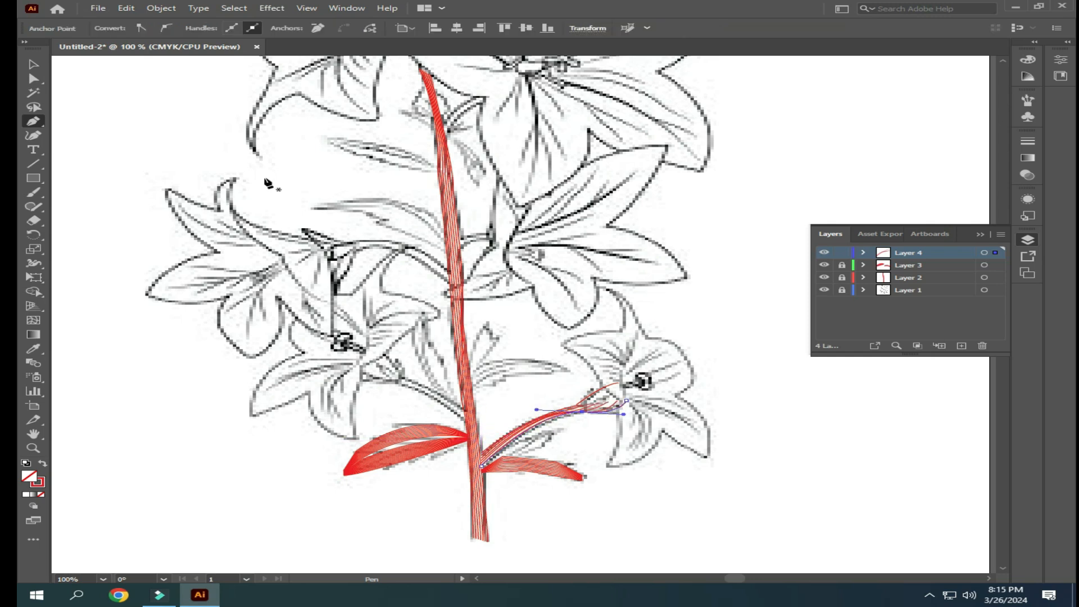
pyautogui.click(33, 64)
pyautogui.click(149, 373)
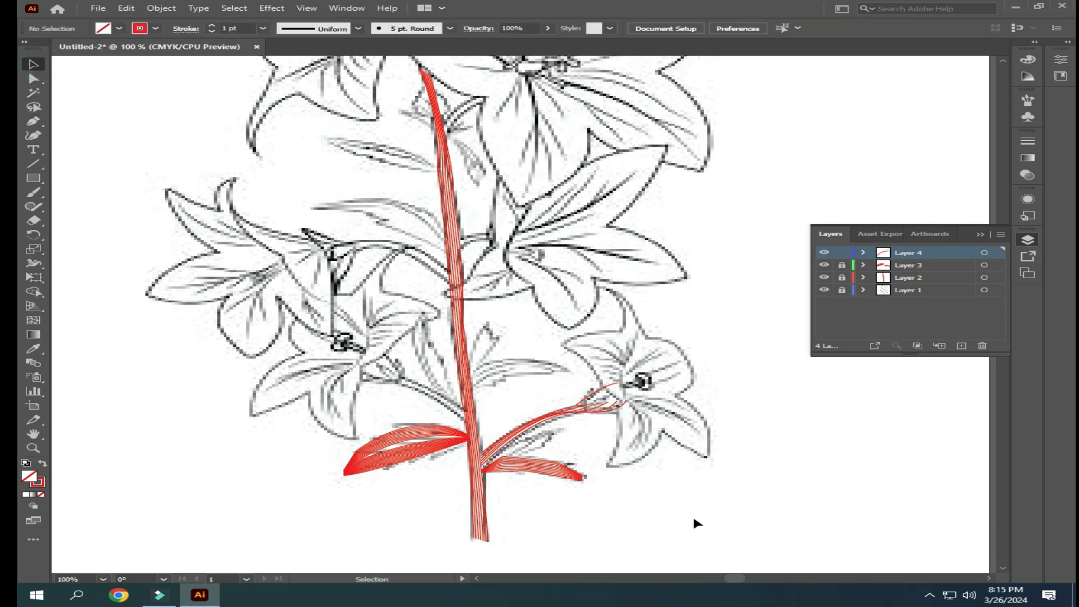
pyautogui.click(559, 370)
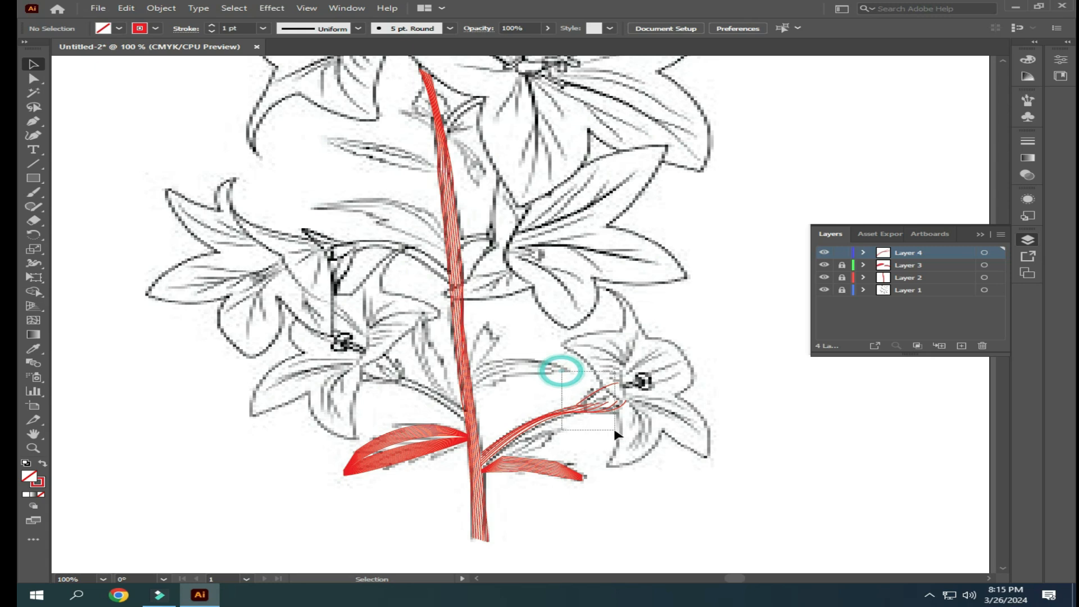
pyautogui.click(757, 517)
pyautogui.moveTo(590, 357); pyautogui.dragTo(722, 433)
pyautogui.click(722, 433)
pyautogui.click(617, 385)
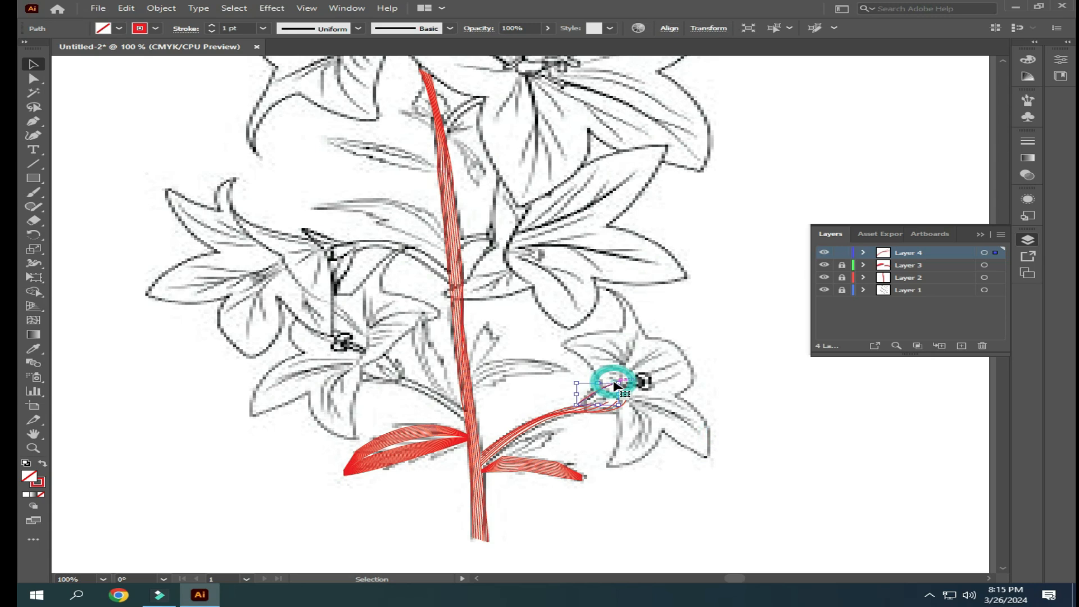
pyautogui.moveTo(625, 404); pyautogui.dragTo(642, 398)
pyautogui.hotkey('ctrl', 'z')
pyautogui.click(645, 429)
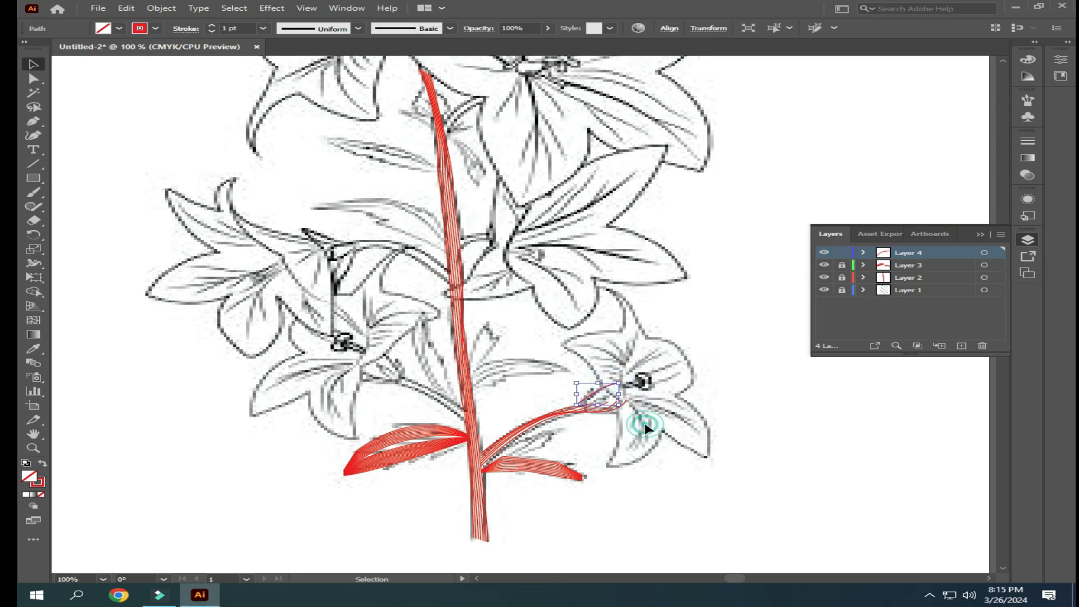
# - Try to blend the upper line of the lower right flower's base with the branch blend, and undo it
pyautogui.click(627, 403)
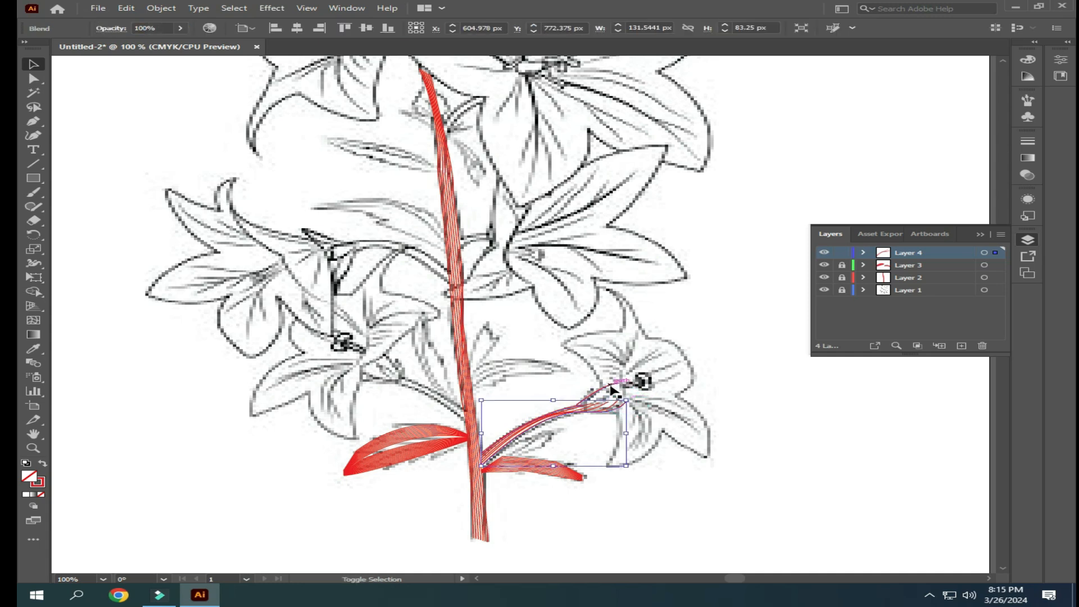
pyautogui.keyDown('shift'); pyautogui.click(612, 386); pyautogui.keyUp('shift')
pyautogui.click(161, 8)
pyautogui.moveTo(209, 344)
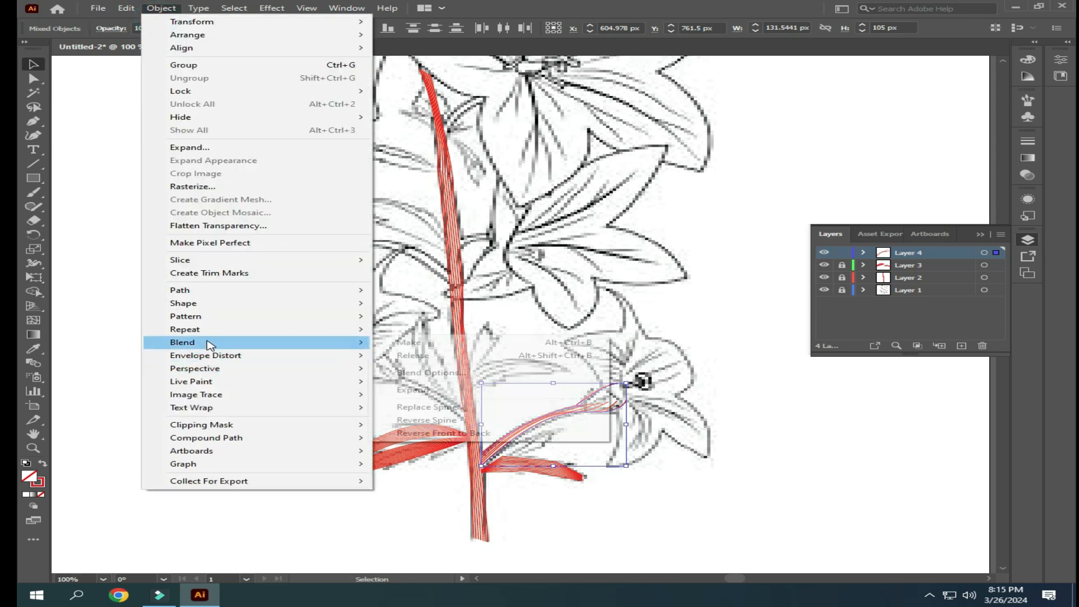
pyautogui.click(410, 343)
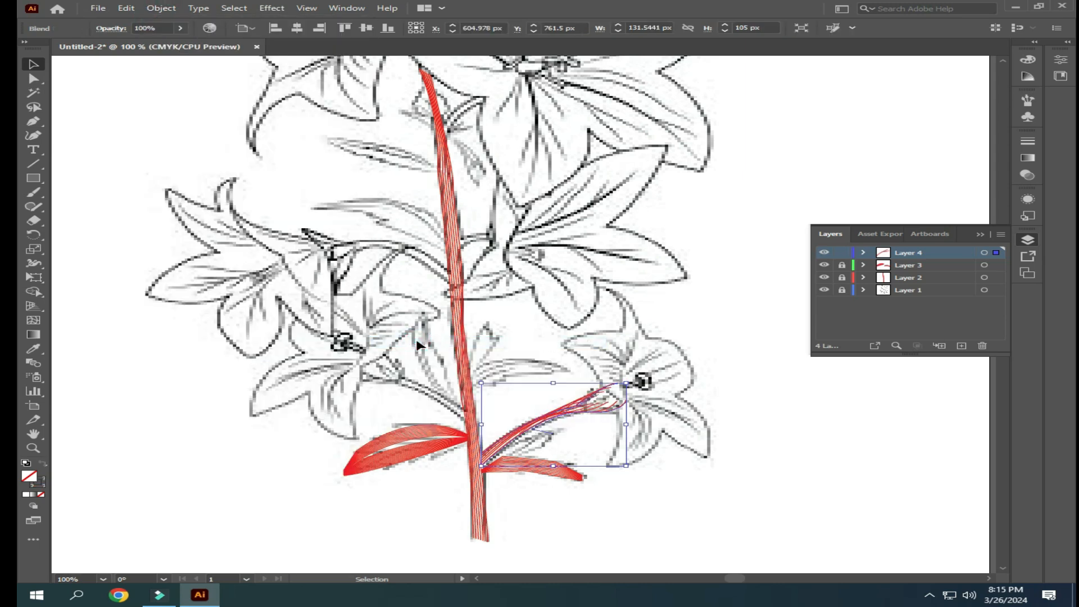
pyautogui.hotkey('ctrl', 'z')
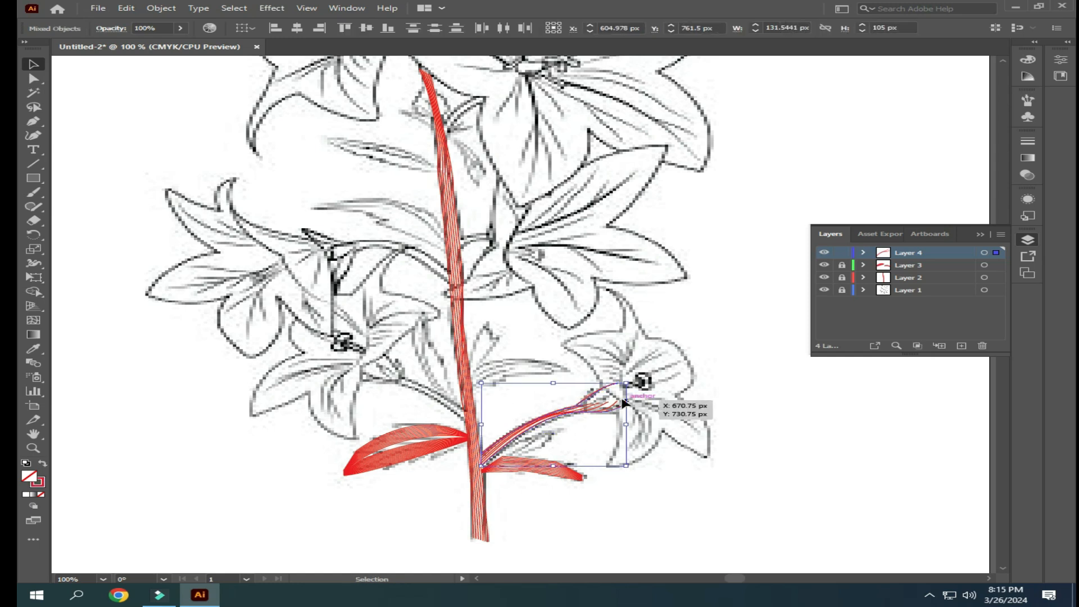
# - Remove both traced lines of the lower right flower's base, keep the branch blend, and clear the selection
pyautogui.click(611, 392)
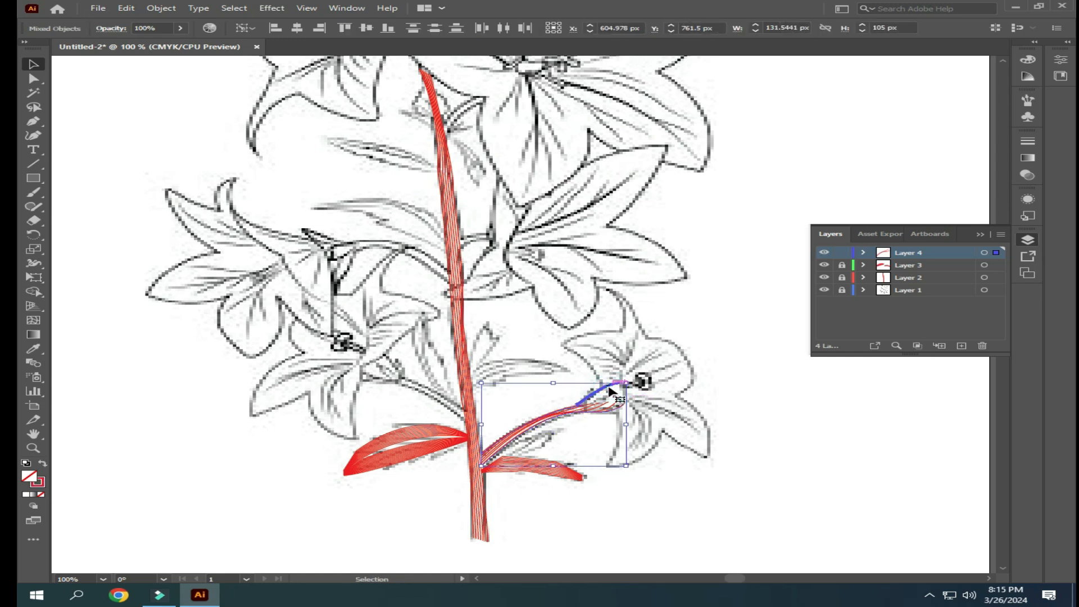
pyautogui.press('Delete')
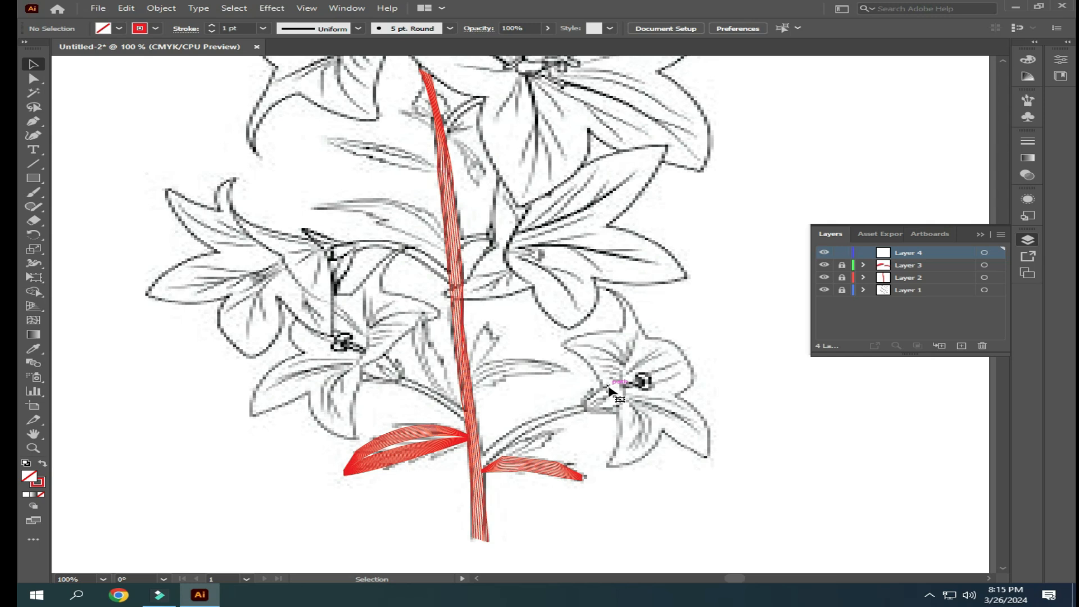
pyautogui.press('a')
pyautogui.hotkey('ctrl', 'z')
pyautogui.click(611, 391)
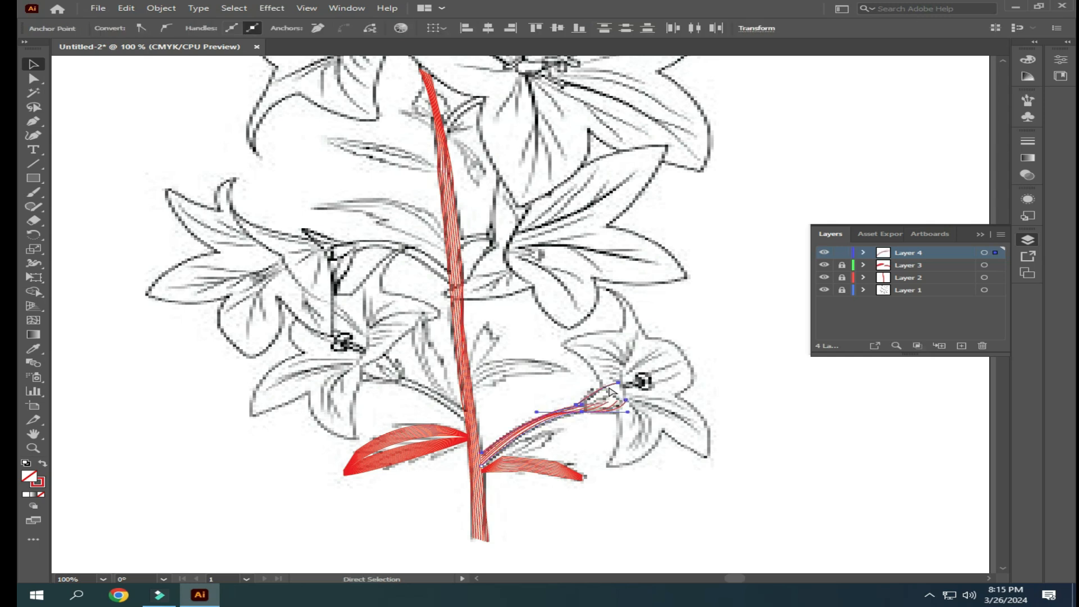
pyautogui.press('Delete')
pyautogui.hotkey('ctrl', 'z')
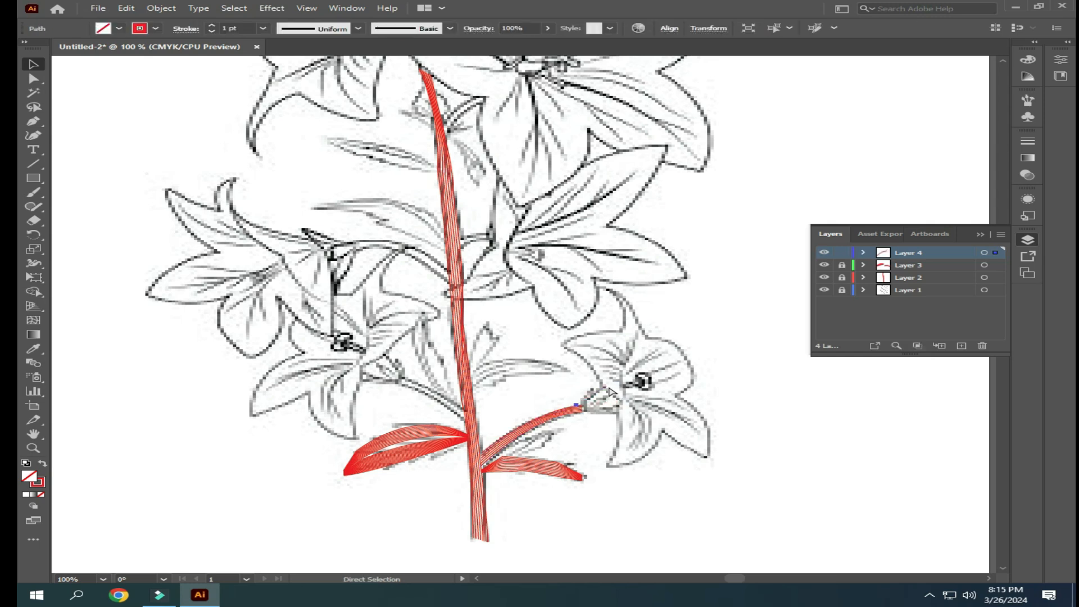
pyautogui.click(553, 383)
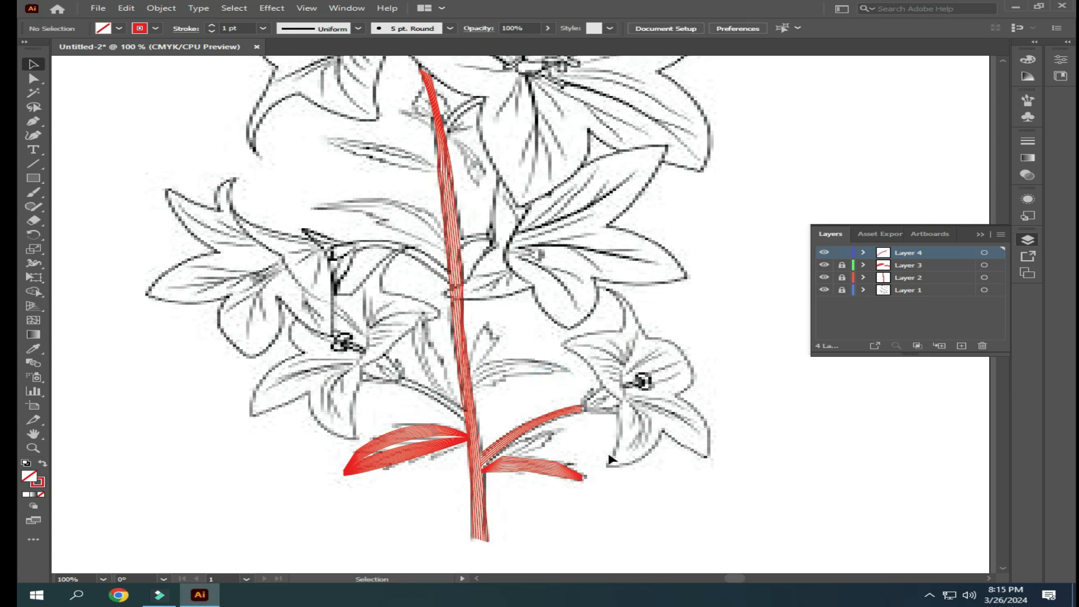
# - Check Layer 4's content by toggling its visibility, lock Layer 4 and create a new layer above it
pyautogui.scroll(1, 591, 440)
pyautogui.click(33, 121)
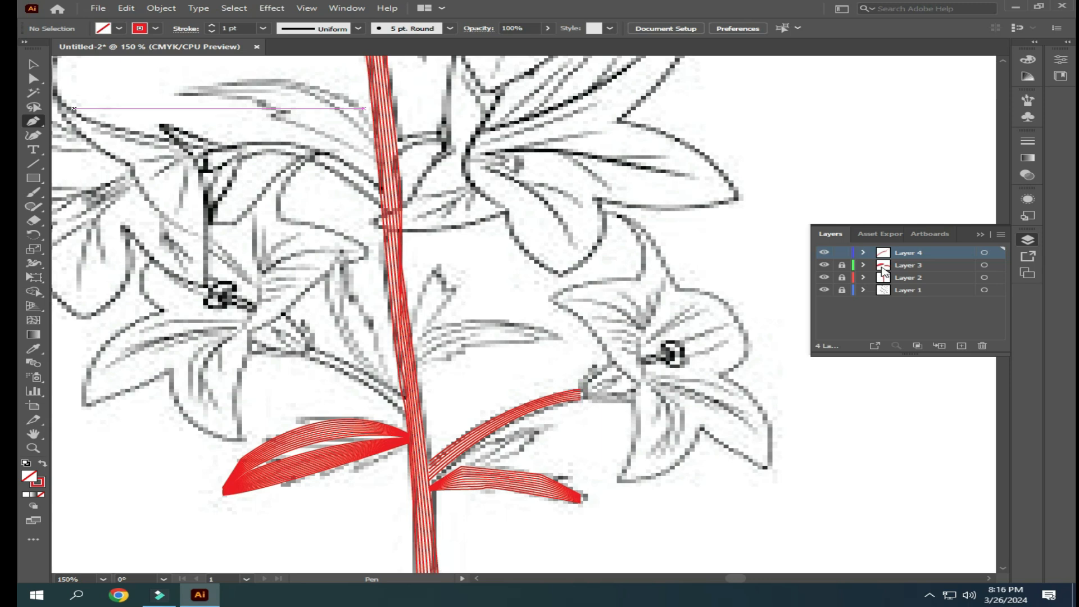
pyautogui.click(821, 255)
pyautogui.click(822, 255)
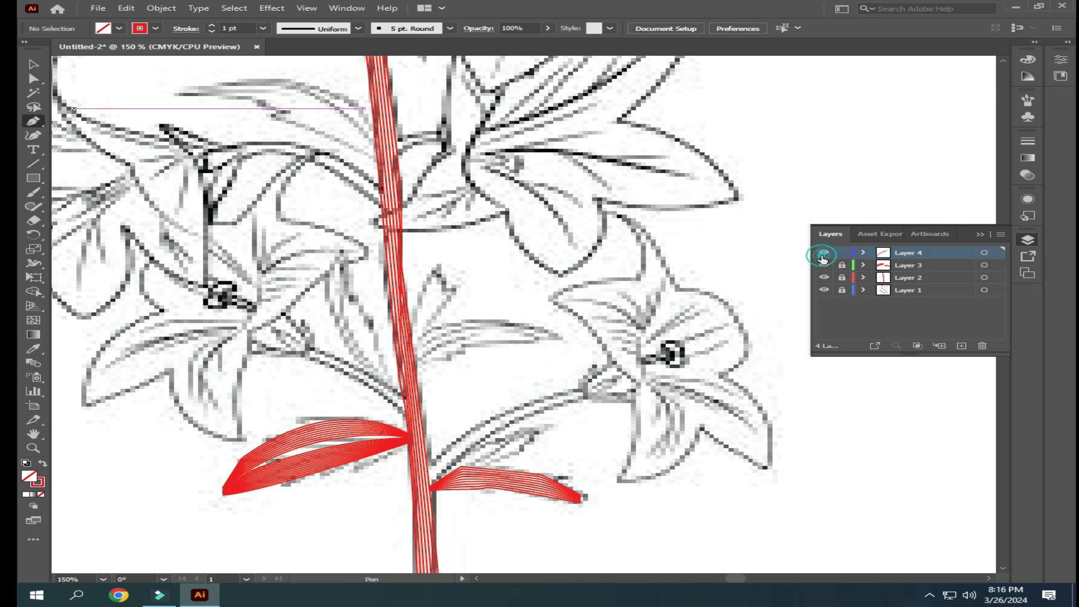
pyautogui.click(839, 255)
pyautogui.click(960, 346)
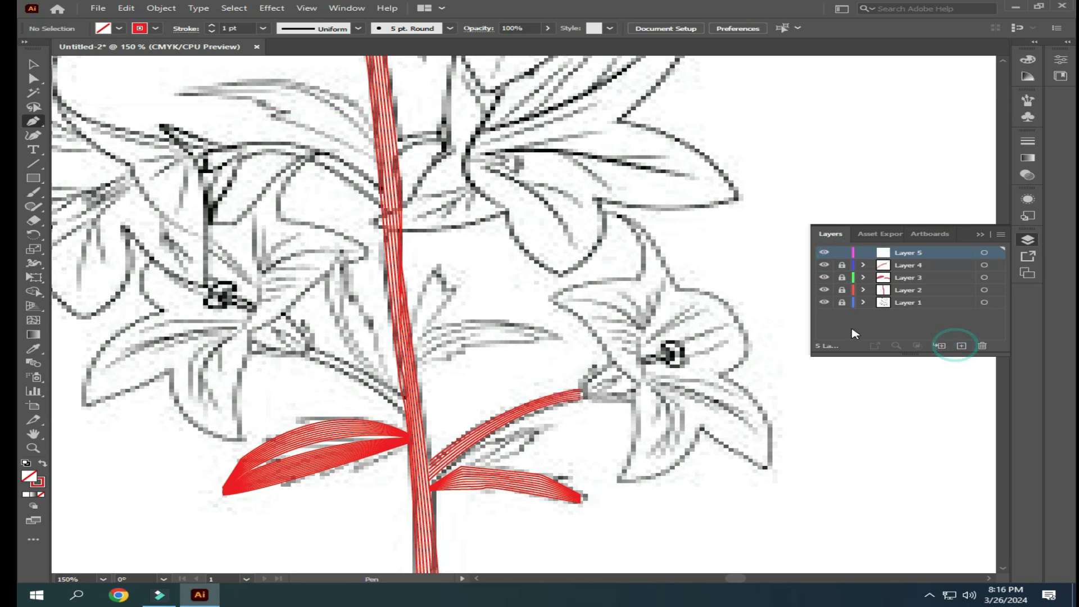
# - On the new layer, trace the upper edge of the lower right flower's base with a curved Pen tool line
pyautogui.click(573, 389)
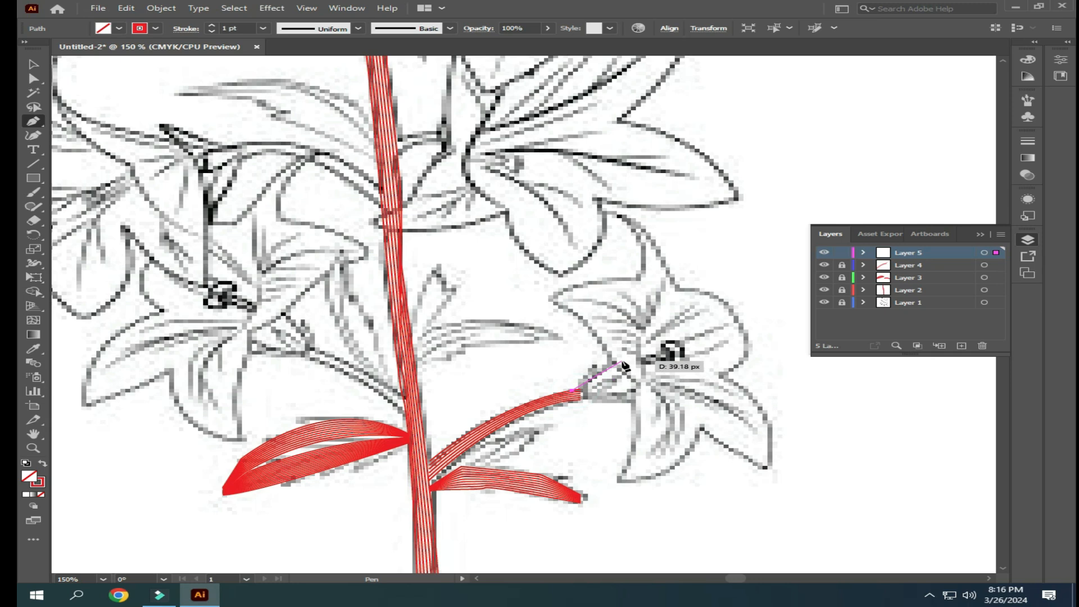
pyautogui.moveTo(620, 361); pyautogui.dragTo(640, 360)
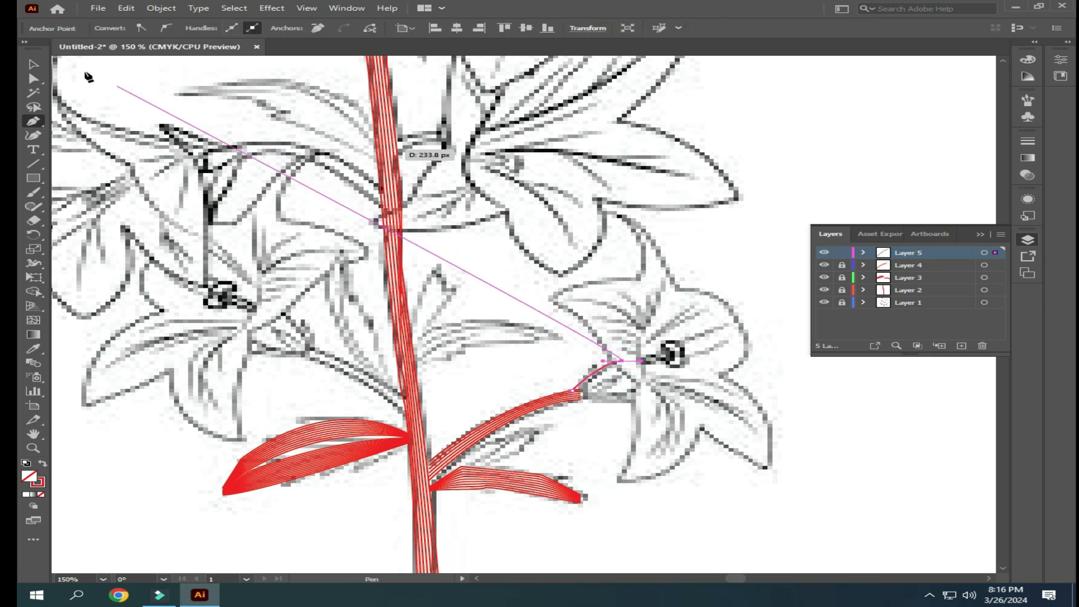
pyautogui.click(34, 66)
# - Trace the lower edge of the flower's base with a separate Pen tool curve, from the petals back to the branch's end
pyautogui.click(34, 122)
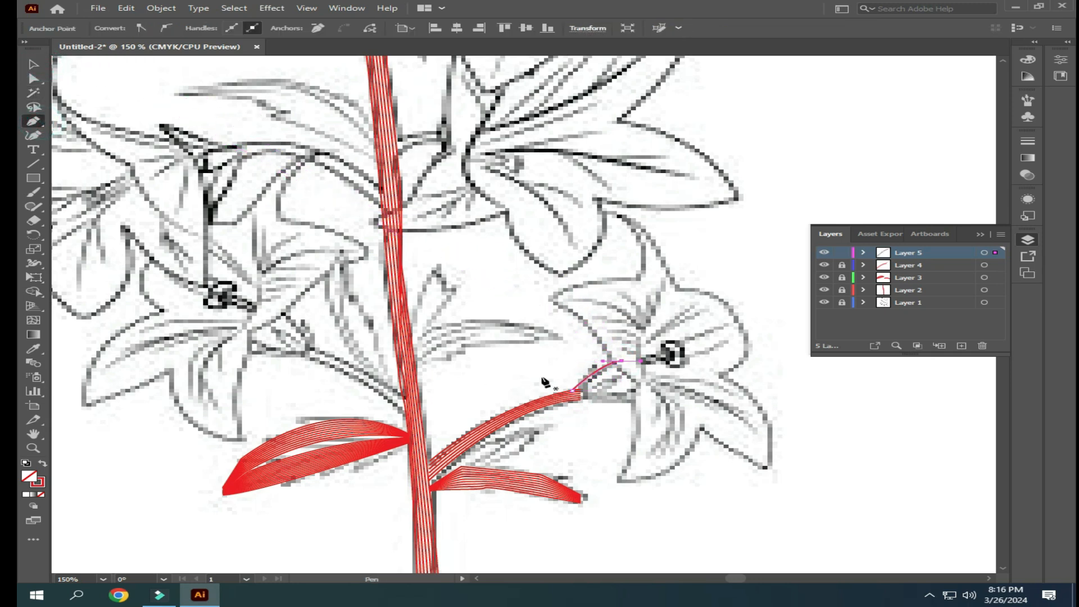
pyautogui.click(641, 389)
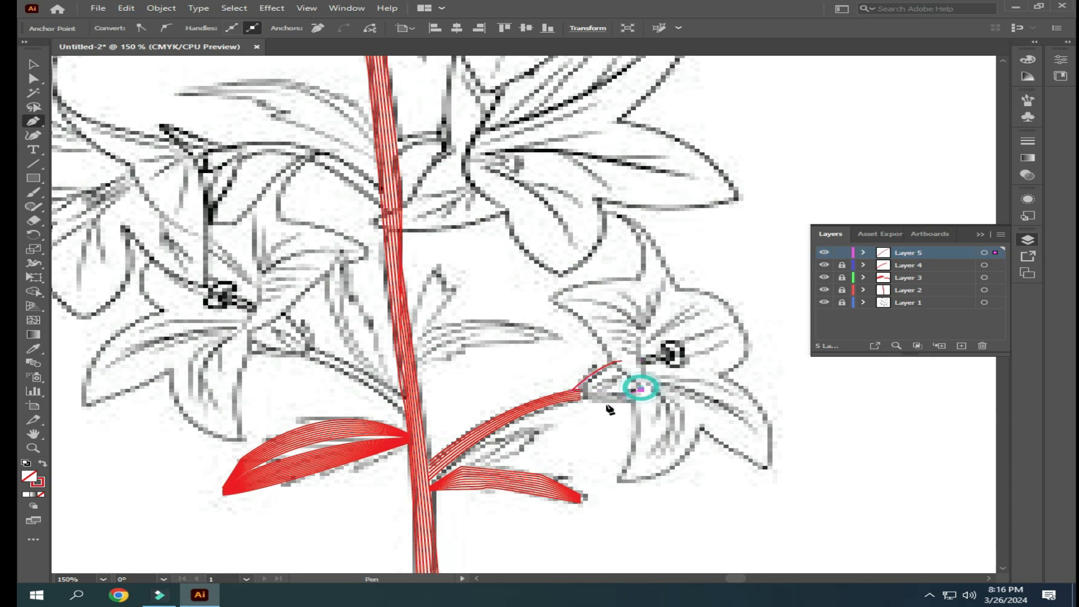
pyautogui.moveTo(581, 400); pyautogui.dragTo(526, 393)
pyautogui.click(34, 64)
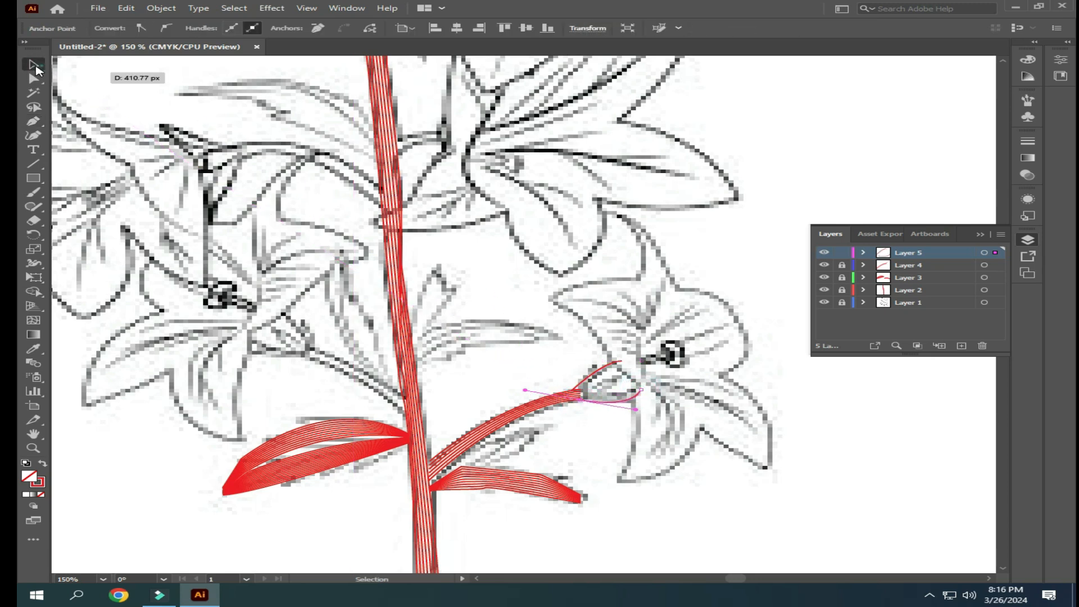
# - Select both edge lines of the lower right flower's base and make a blend between them
pyautogui.click(609, 365)
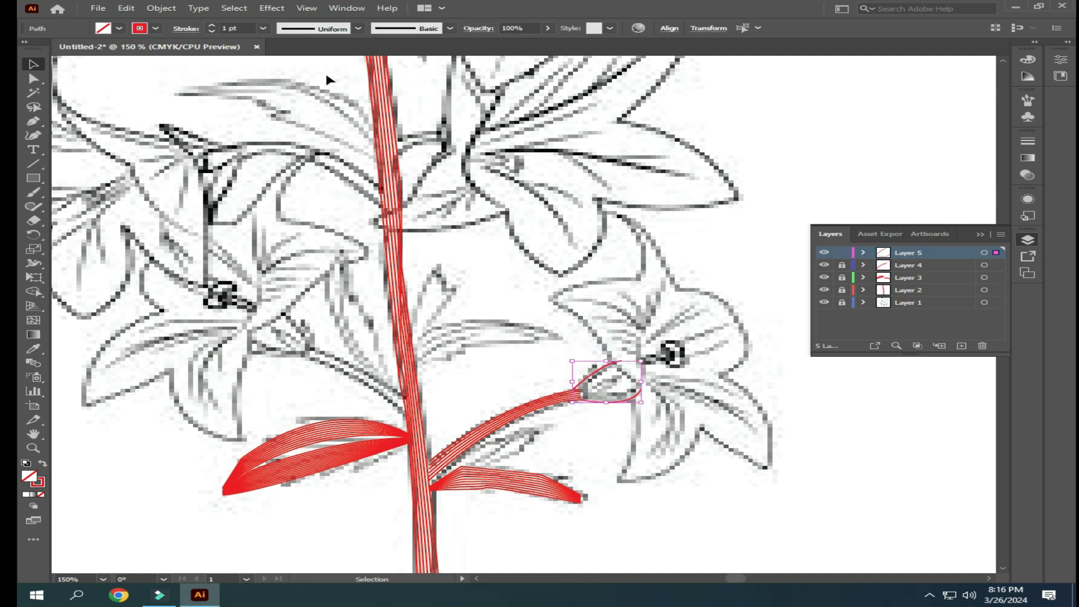
pyautogui.click(160, 9)
pyautogui.moveTo(330, 349)
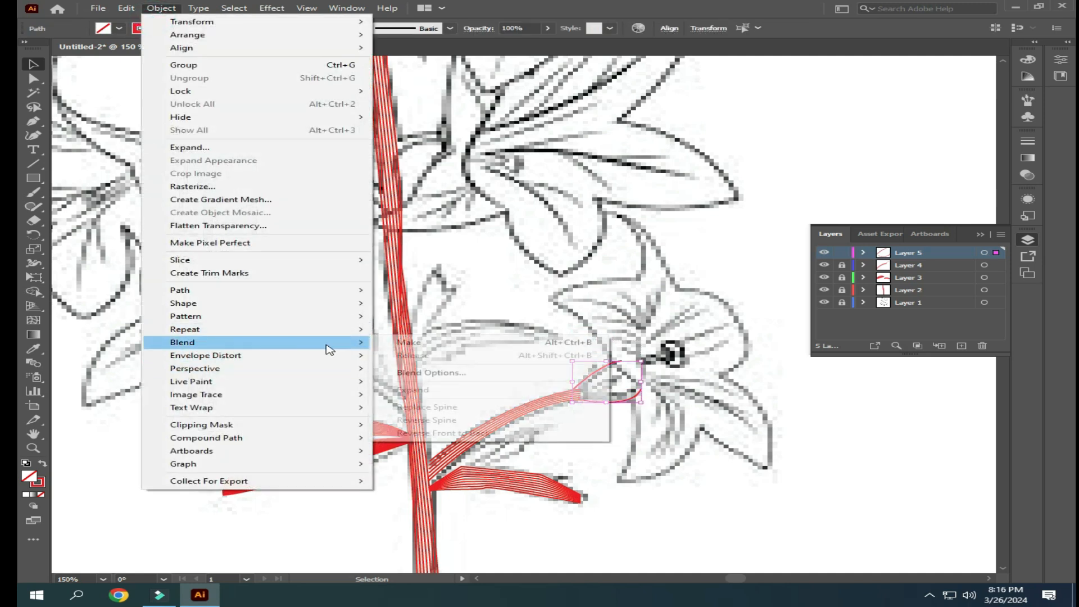
pyautogui.click(409, 343)
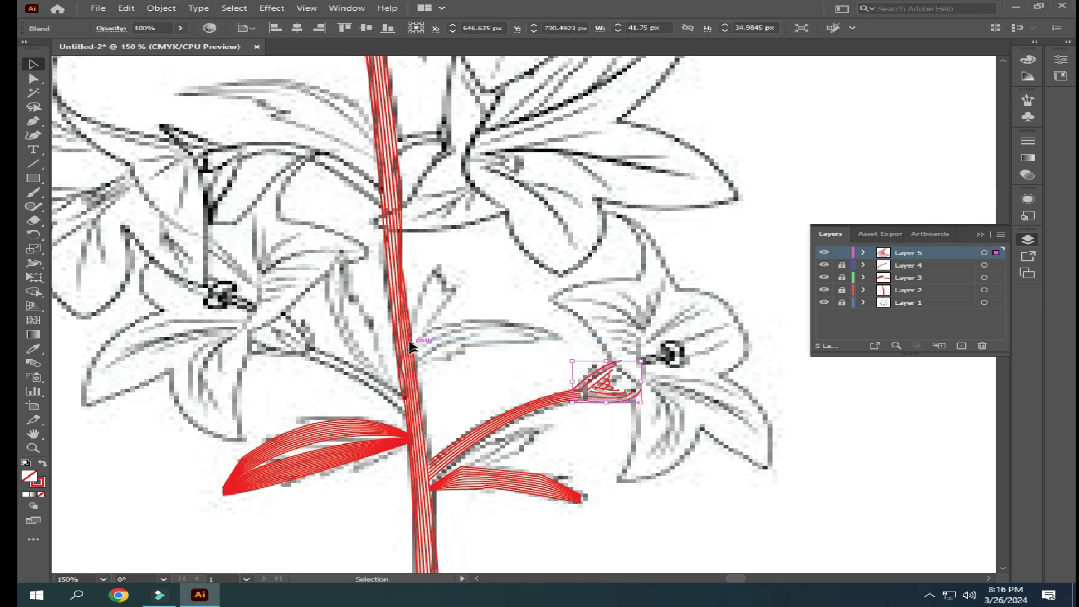
# - Increase the number of steps in the flower base's blend and deselect it
pyautogui.click(153, 10)
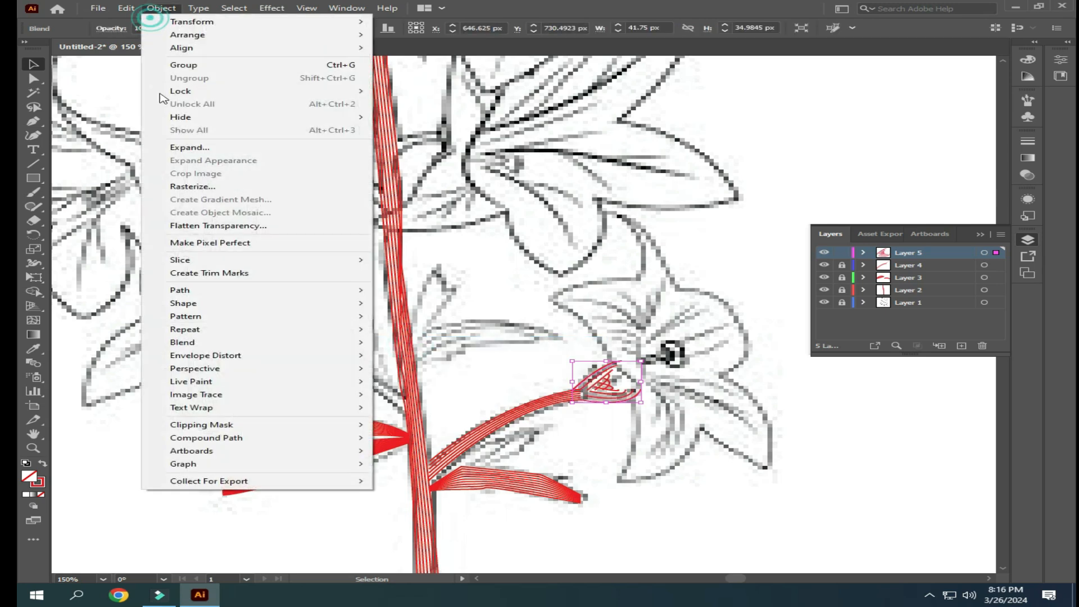
pyautogui.moveTo(208, 343)
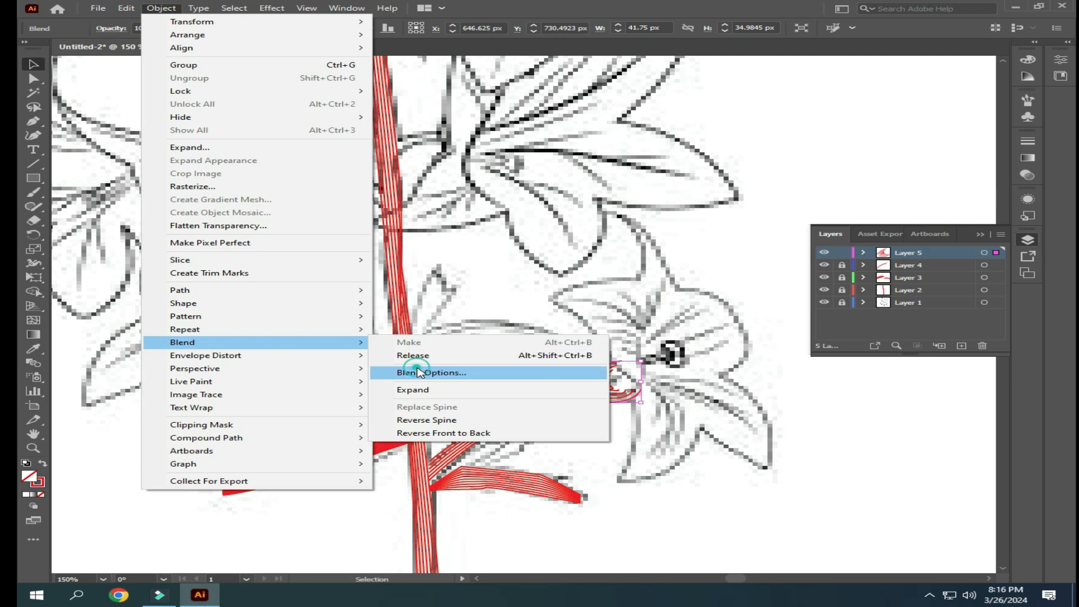
pyautogui.click(418, 372)
pyautogui.scroll(8, 931, 307)
pyautogui.scroll(1, 931, 306)
pyautogui.click(847, 363)
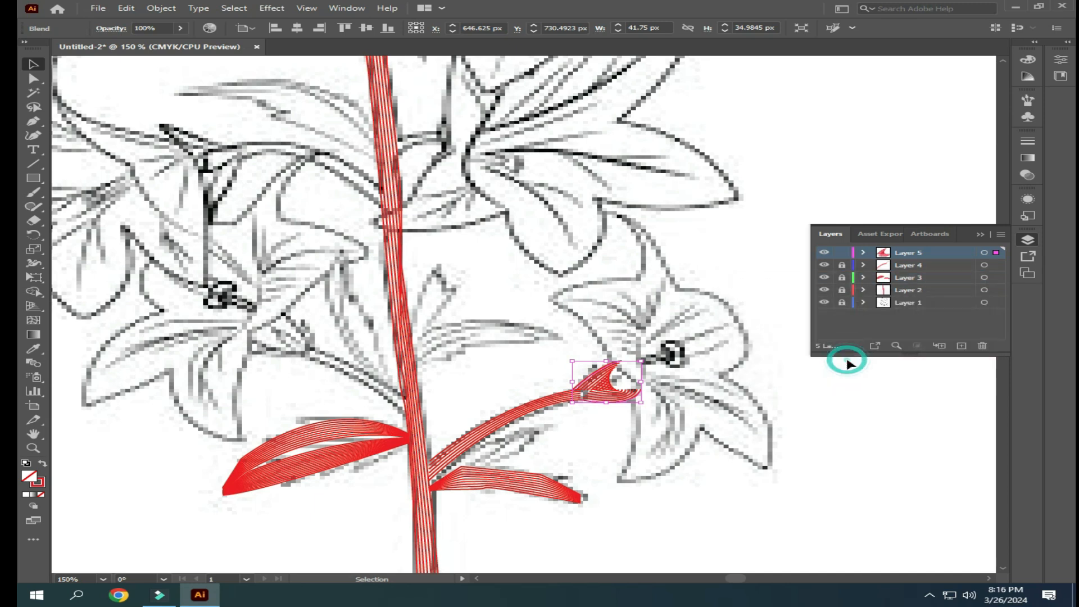
pyautogui.click(696, 487)
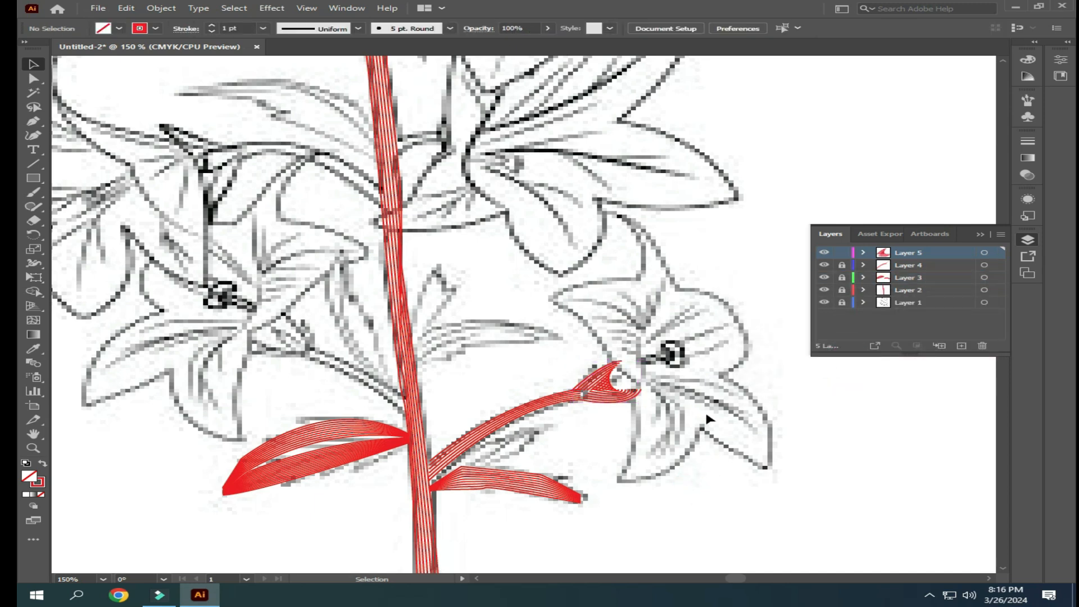
# - Lock Layer 5 and, on a new layer, trace the left edge of the lower right flower's bottom petal from center to tip
pyautogui.click(841, 253)
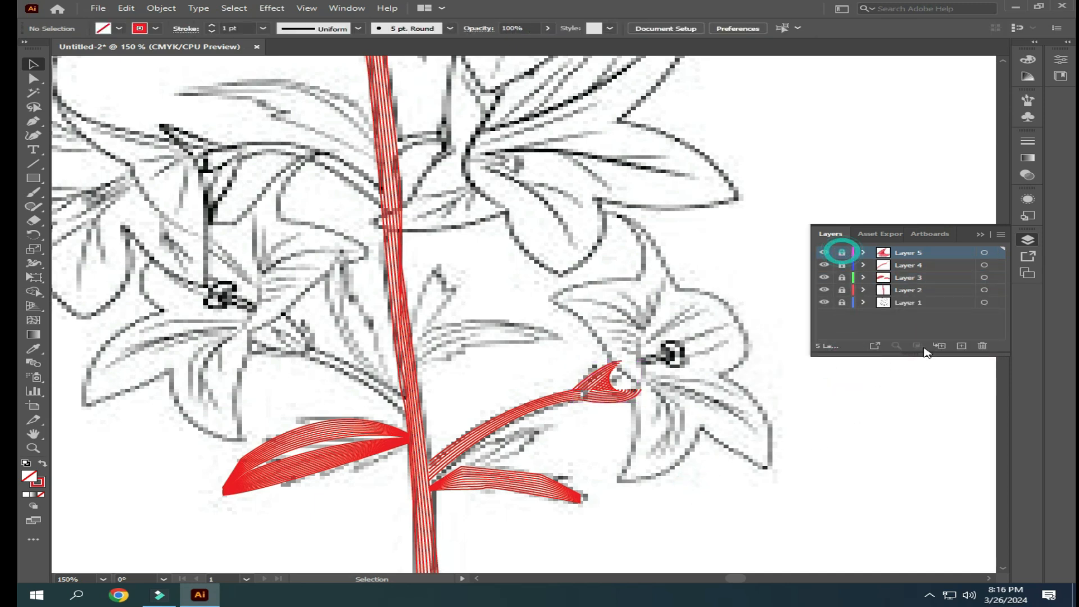
pyautogui.click(961, 347)
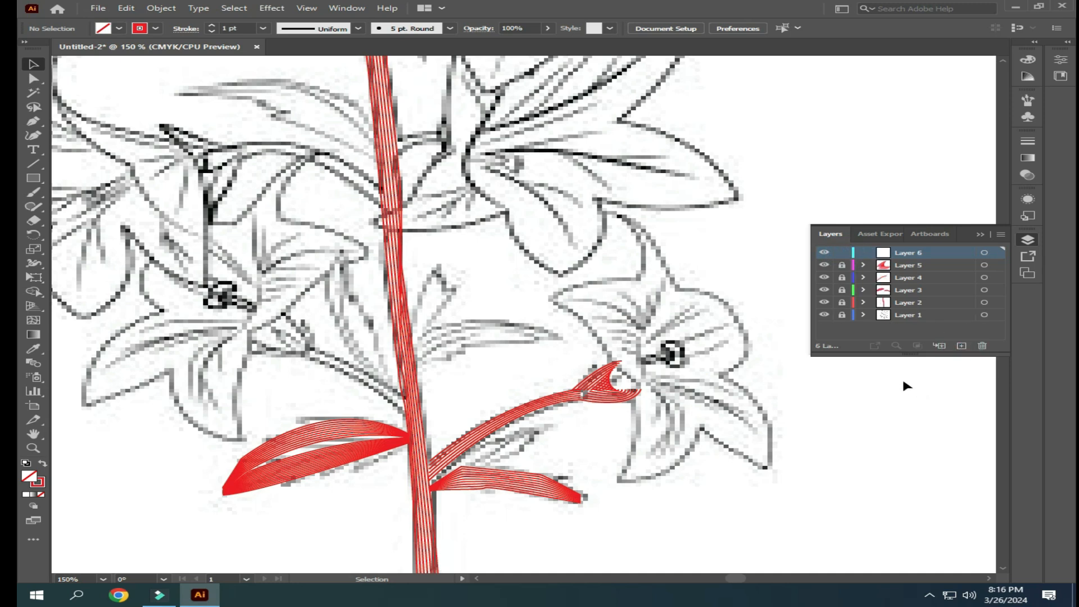
pyautogui.click(33, 120)
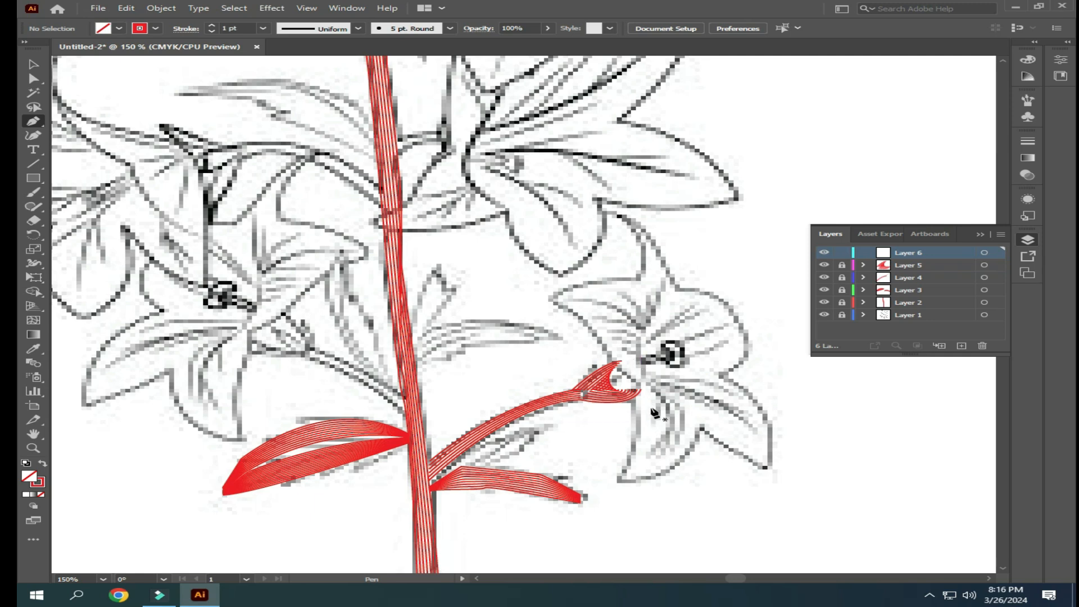
pyautogui.click(641, 361)
pyautogui.click(615, 479)
pyautogui.moveTo(615, 479); pyautogui.dragTo(582, 509)
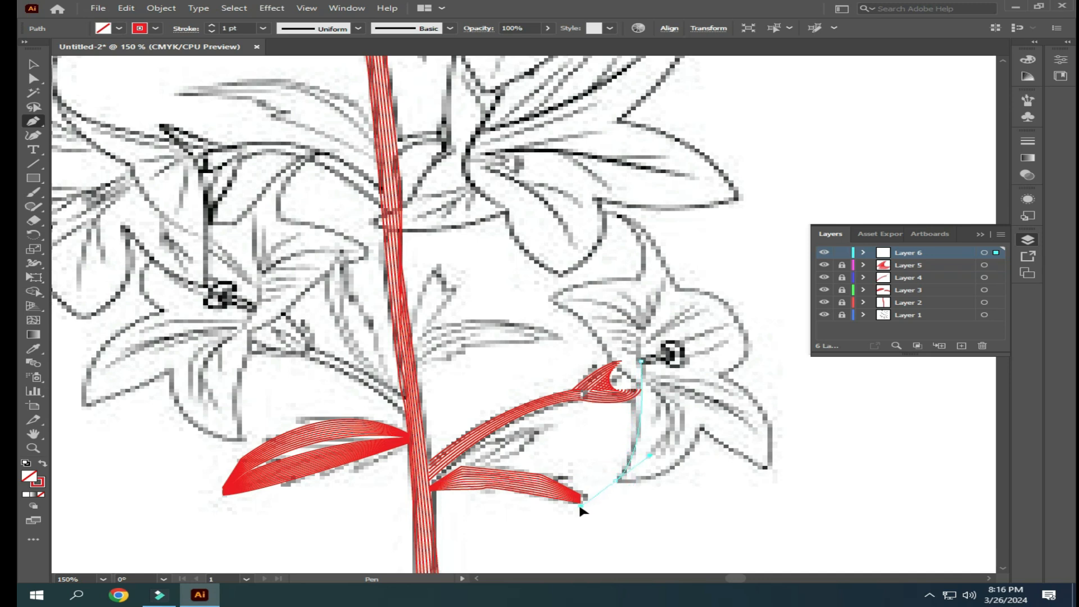
pyautogui.click(33, 64)
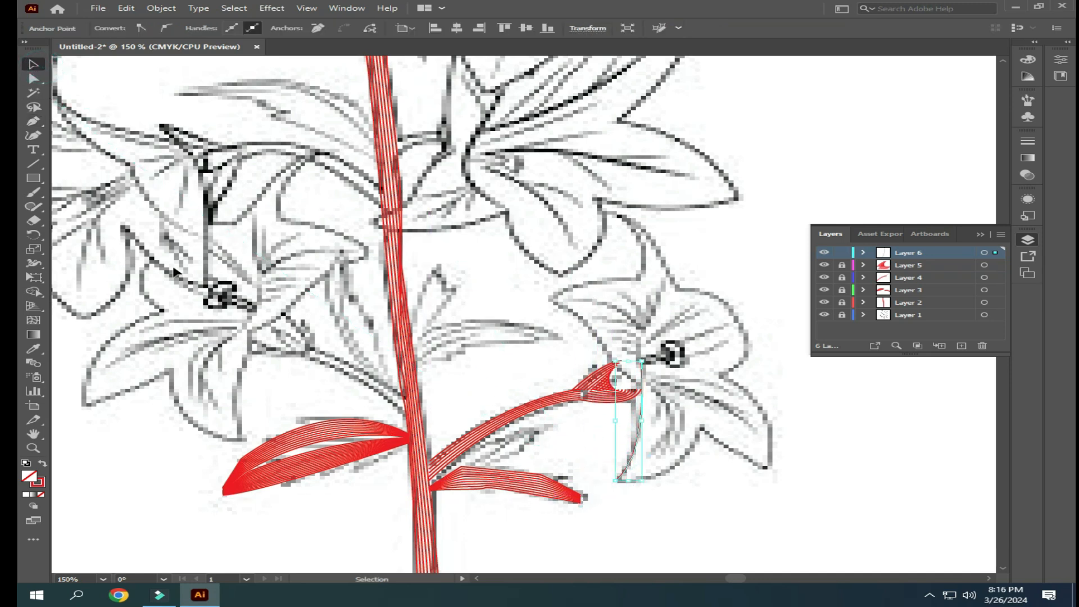
# - Trace the right edge of the same petal with the Pen tool, from its tip through the petal notch to the flower's center
pyautogui.click(35, 121)
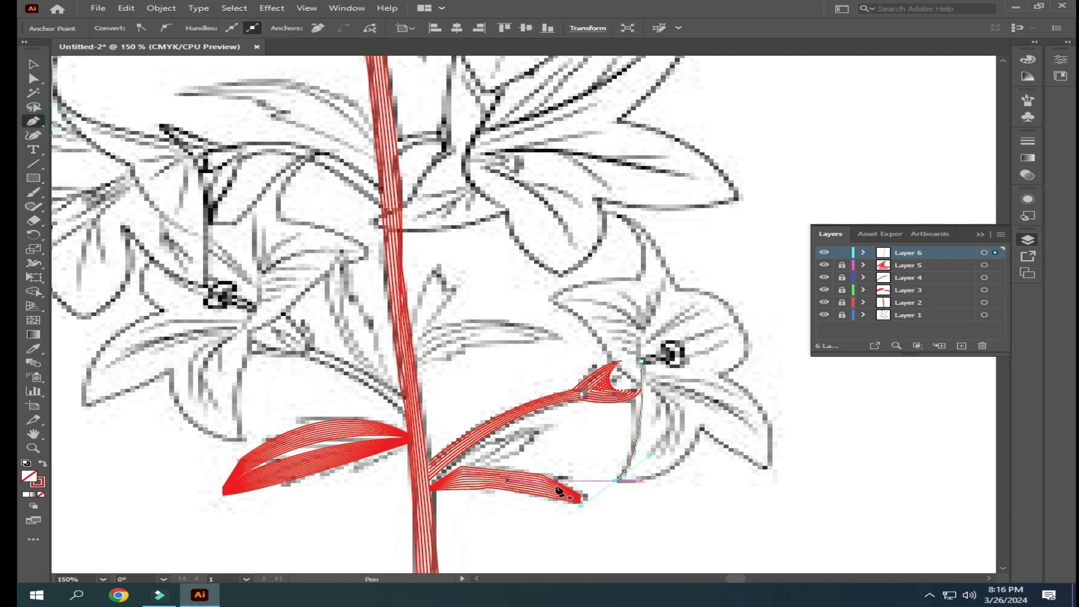
pyautogui.click(620, 481)
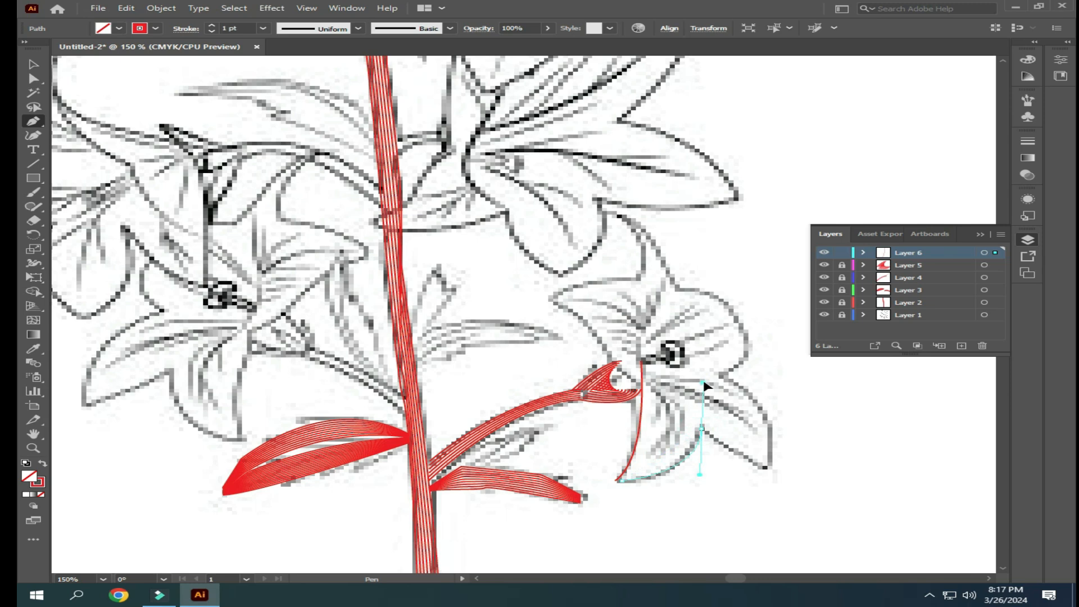
pyautogui.moveTo(706, 380); pyautogui.dragTo(705, 380)
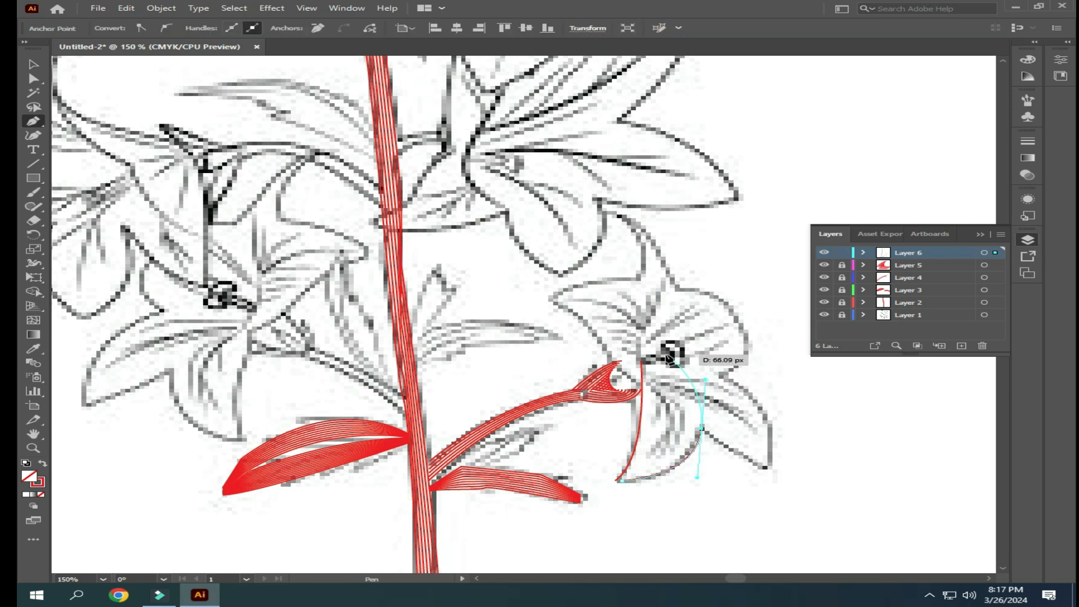
pyautogui.click(667, 354)
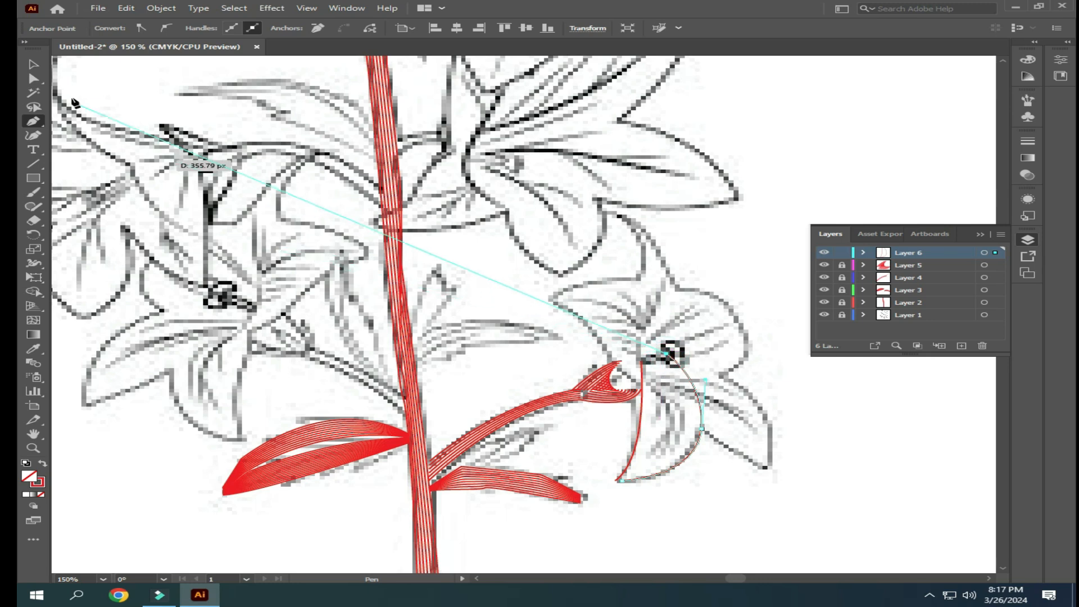
# - Finish the traced line, select both edge lines of the lower right flower's bottom petal and make a blend between them
pyautogui.click(34, 64)
pyautogui.click(648, 510)
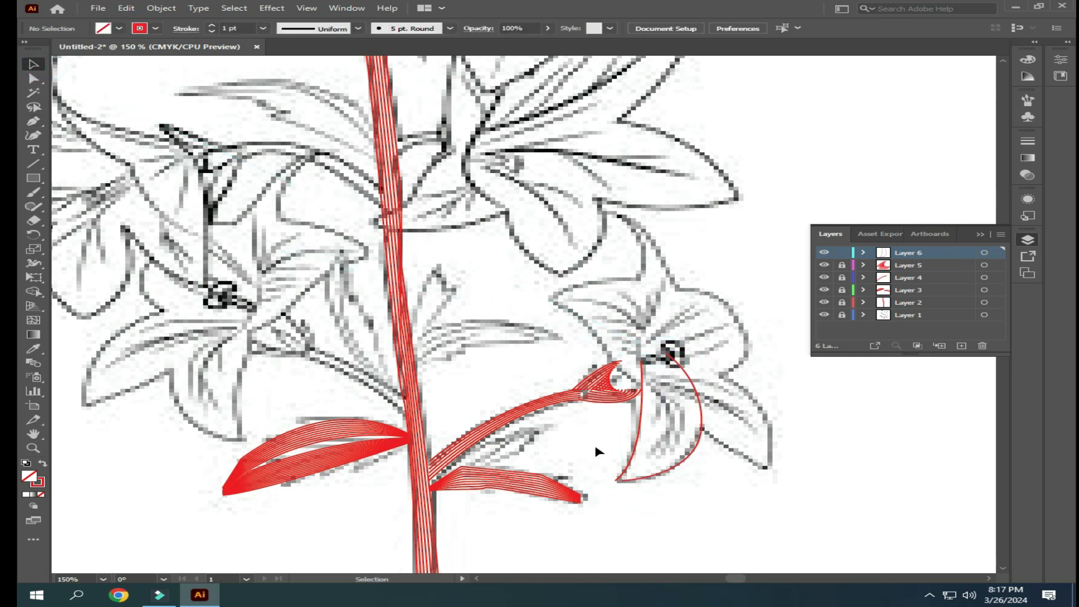
pyautogui.moveTo(664, 528); pyautogui.dragTo(665, 529)
pyautogui.click(163, 8)
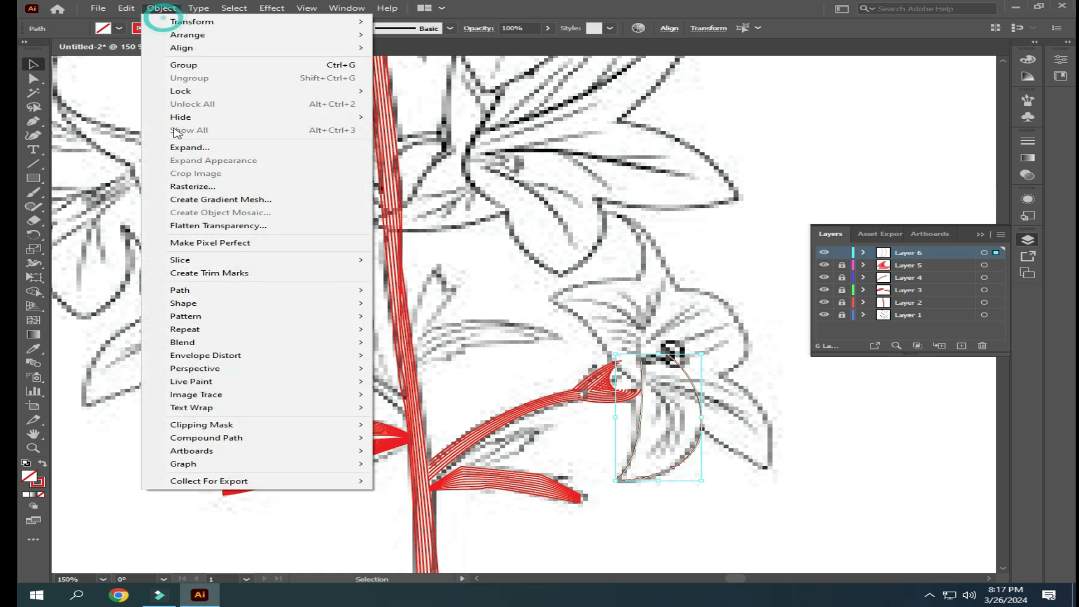
pyautogui.moveTo(362, 345)
pyautogui.click(409, 342)
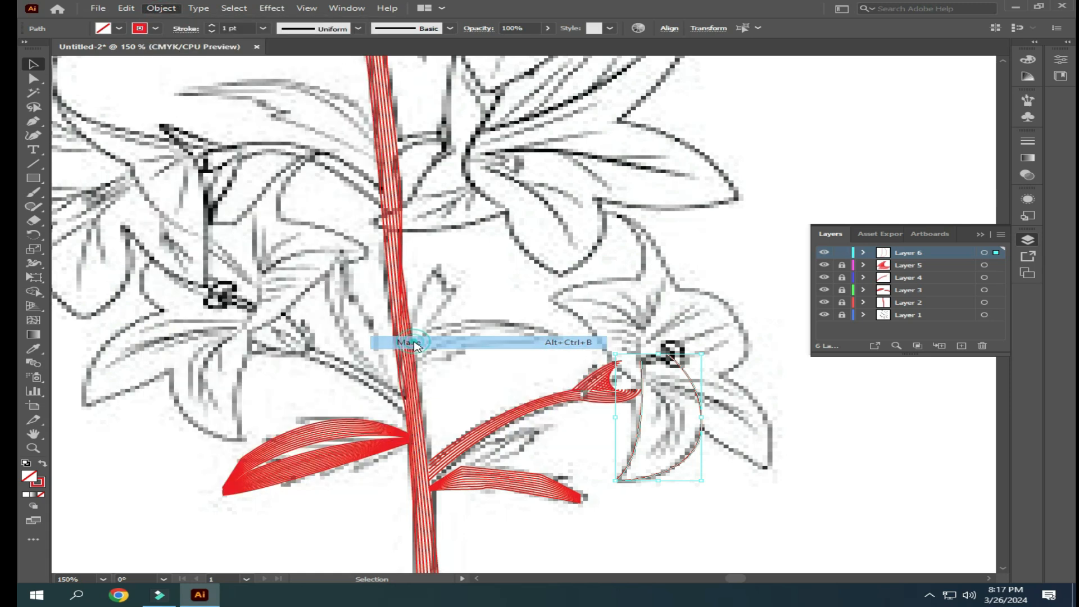
# - Increase the number of specified steps in the bottom petal's blend
pyautogui.click(152, 9)
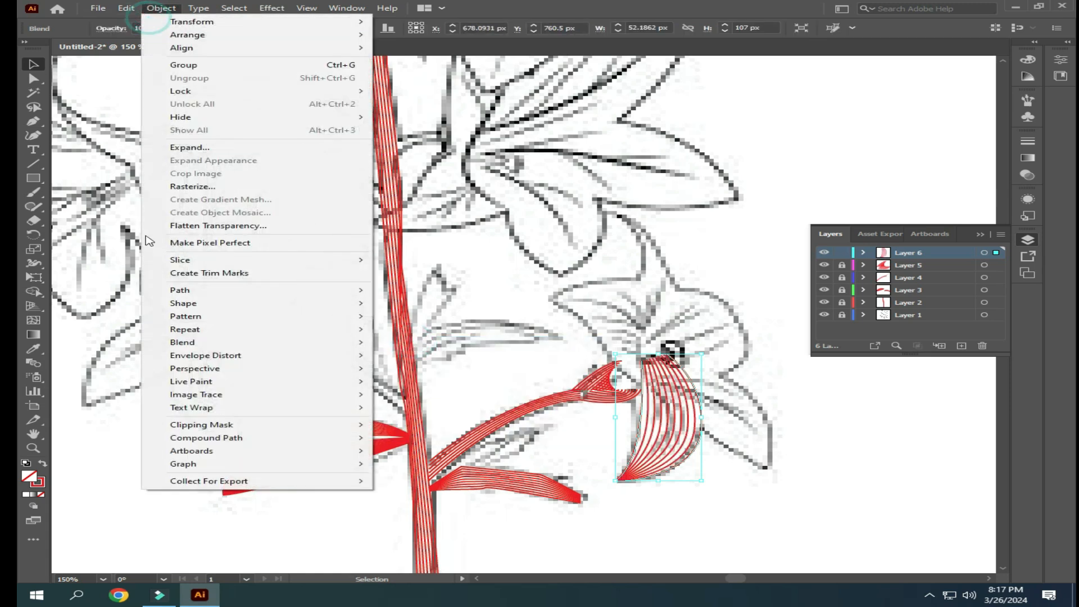
pyautogui.moveTo(360, 342)
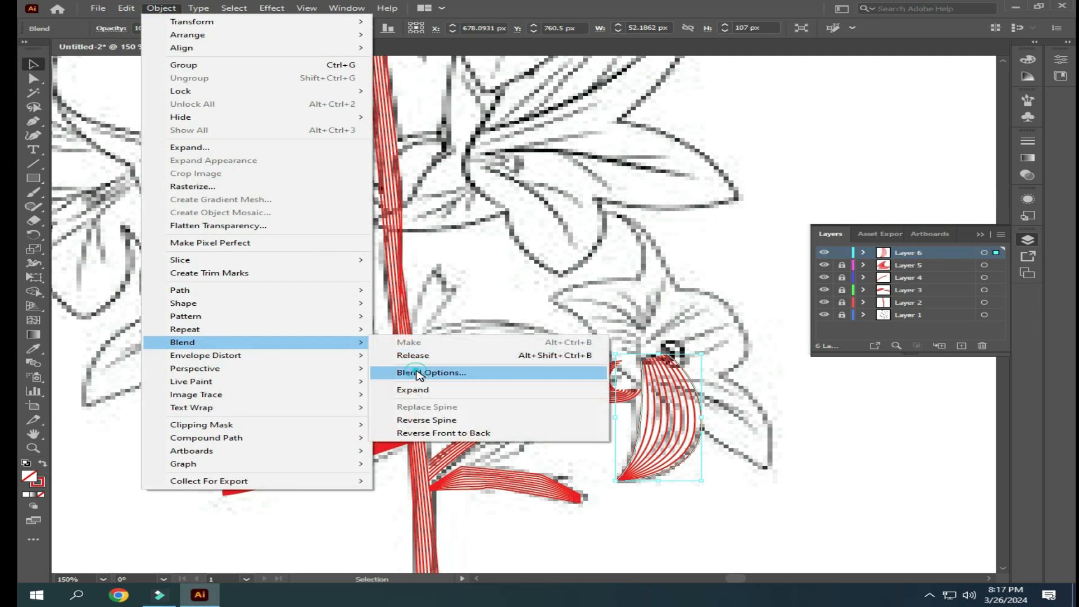
pyautogui.click(414, 372)
pyautogui.press('BackSpace')
pyautogui.write('12')
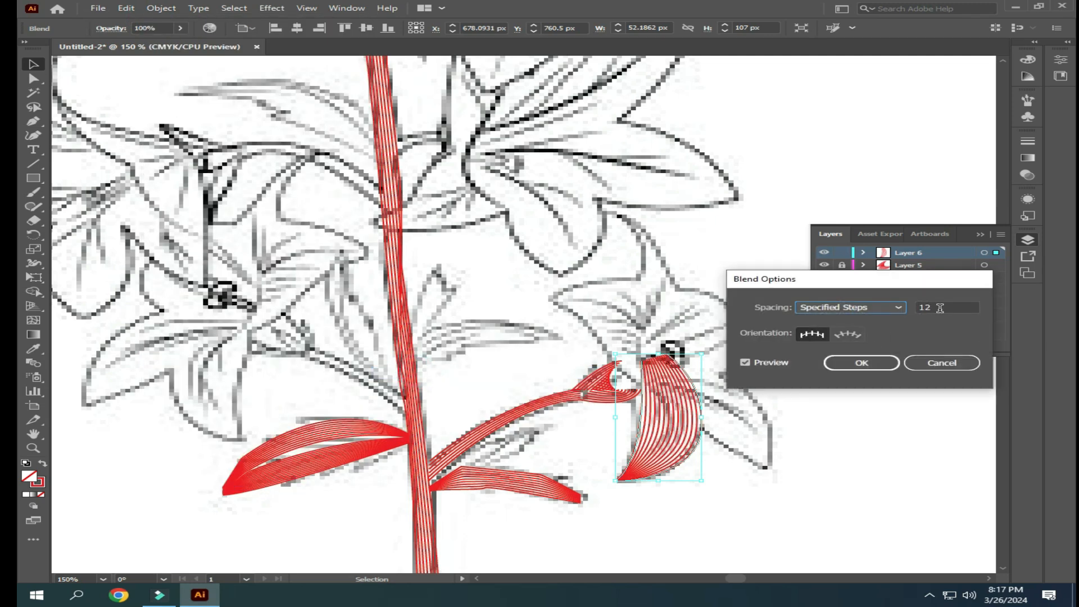
pyautogui.scroll(2, 939, 308)
pyautogui.click(878, 363)
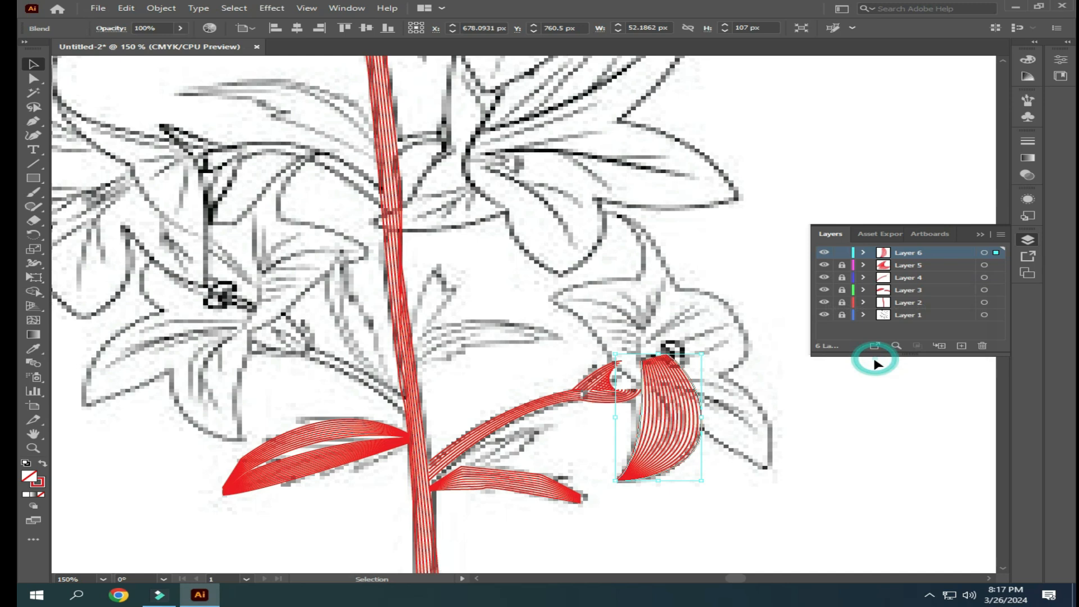
# - Move the upper end of the petal's right edge line so the blend narrows to a point at the flower's center
pyautogui.click(34, 79)
pyautogui.moveTo(668, 358); pyautogui.dragTo(644, 365)
pyautogui.click(703, 498)
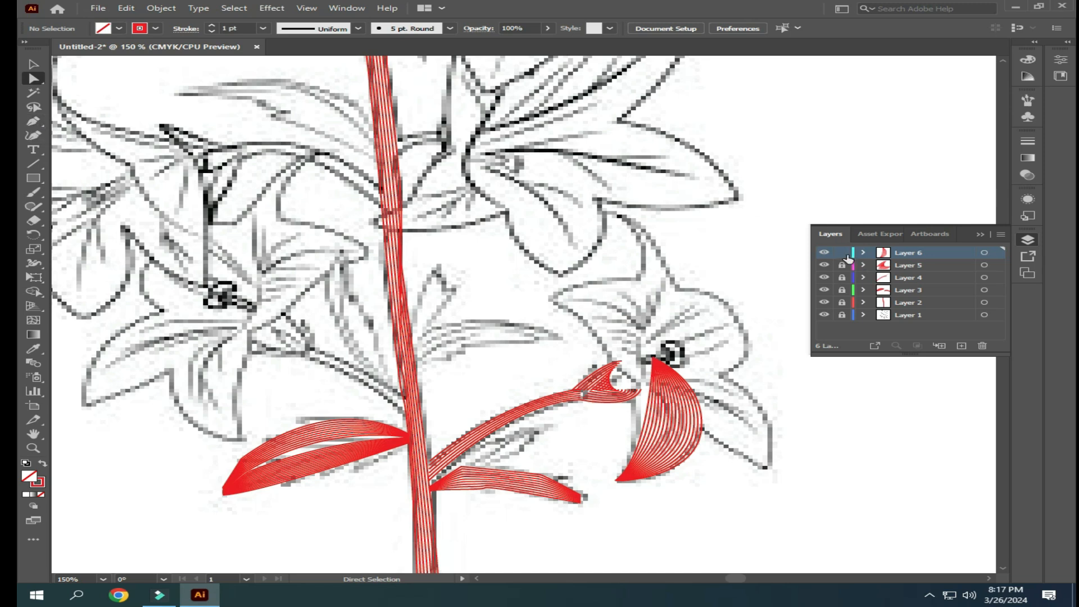
# - Lock Layer 6 and, on a new layer, trace the outer edge of the flower's lower right petal from tip to center
pyautogui.click(961, 346)
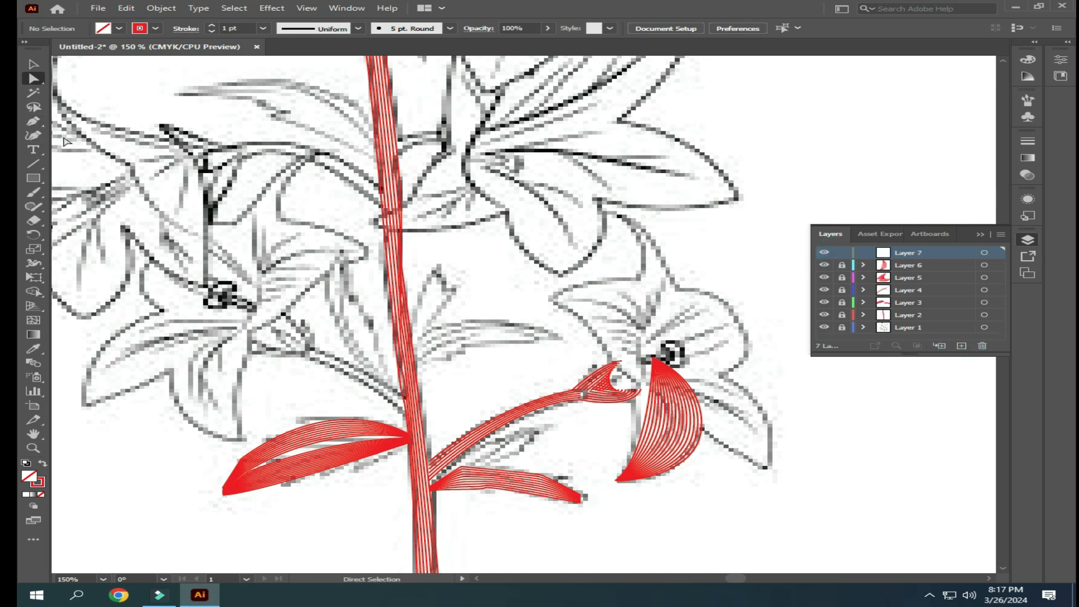
pyautogui.click(39, 124)
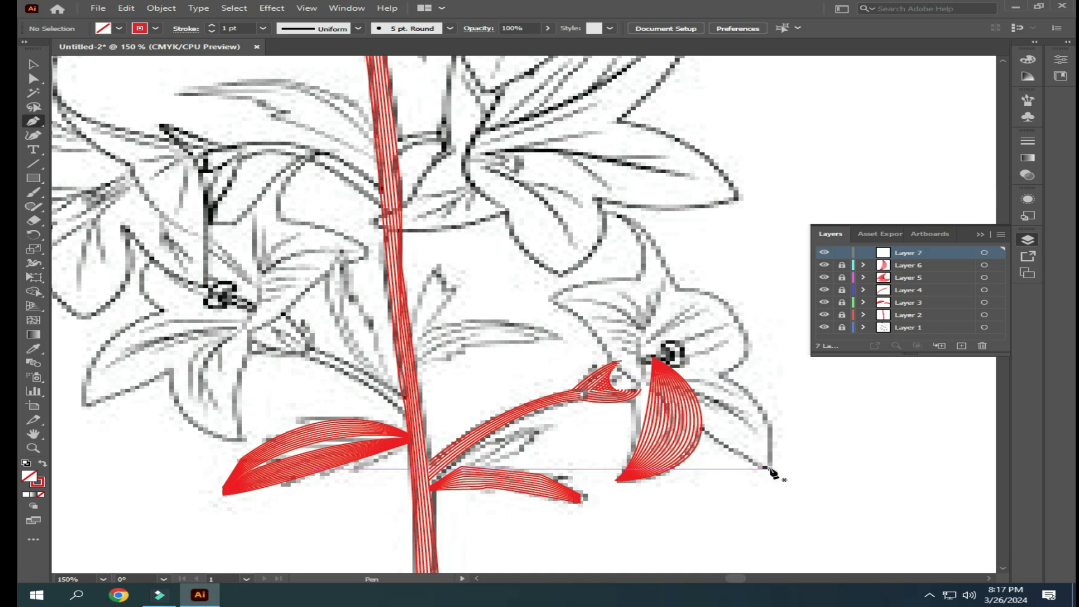
pyautogui.click(770, 468)
pyautogui.moveTo(721, 375); pyautogui.dragTo(659, 354)
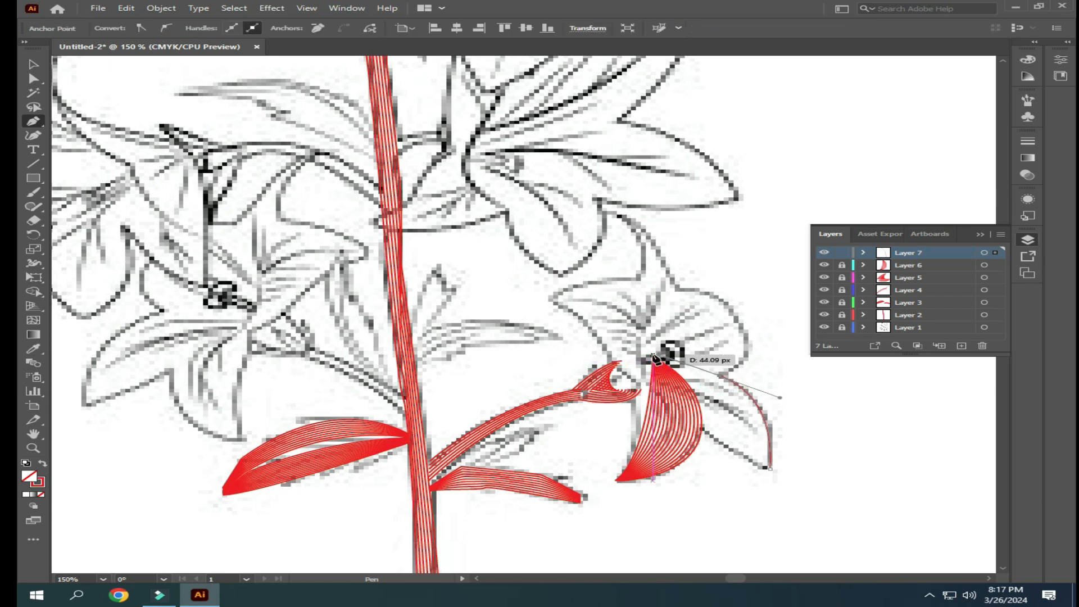
pyautogui.click(33, 64)
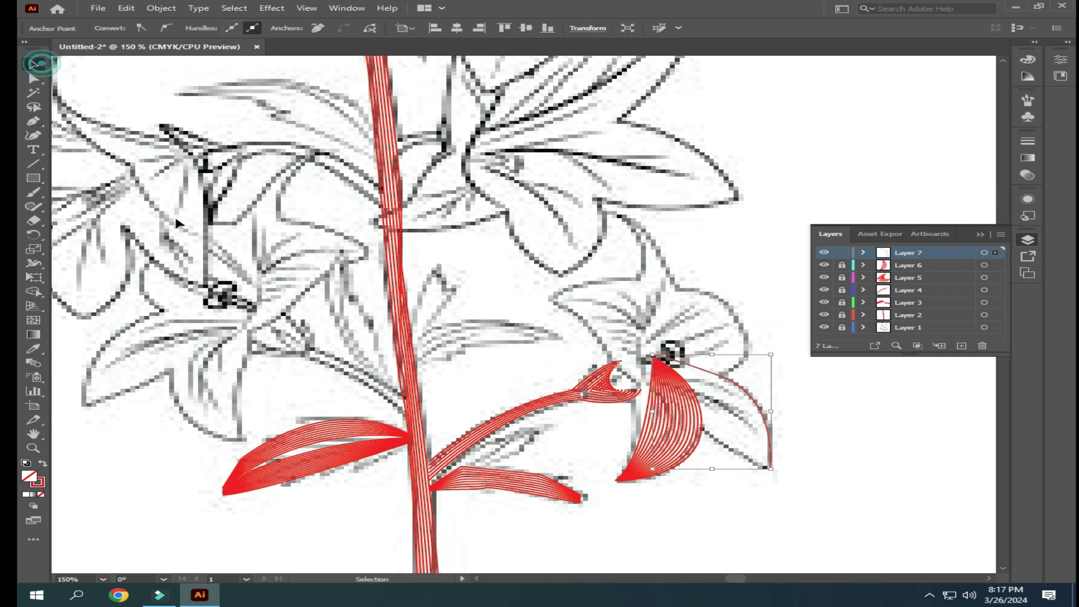
pyautogui.click(674, 540)
# - Trace the inner edge of the lower right petal with the Pen tool, from its tip to the flower's center
pyautogui.click(33, 121)
pyautogui.click(765, 468)
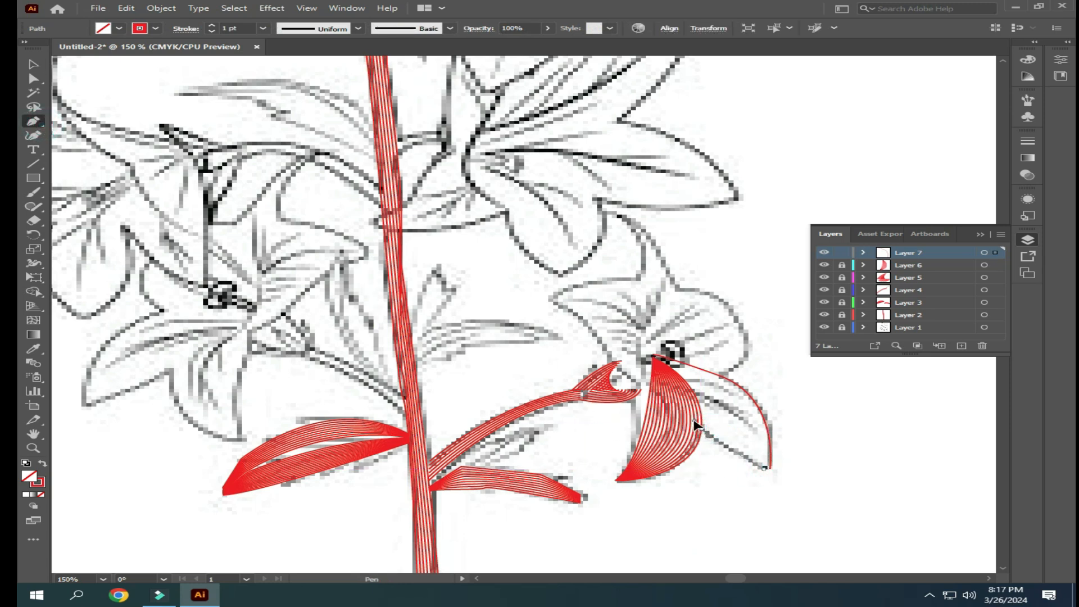
pyautogui.moveTo(652, 356); pyautogui.dragTo(645, 362)
pyautogui.click(649, 359)
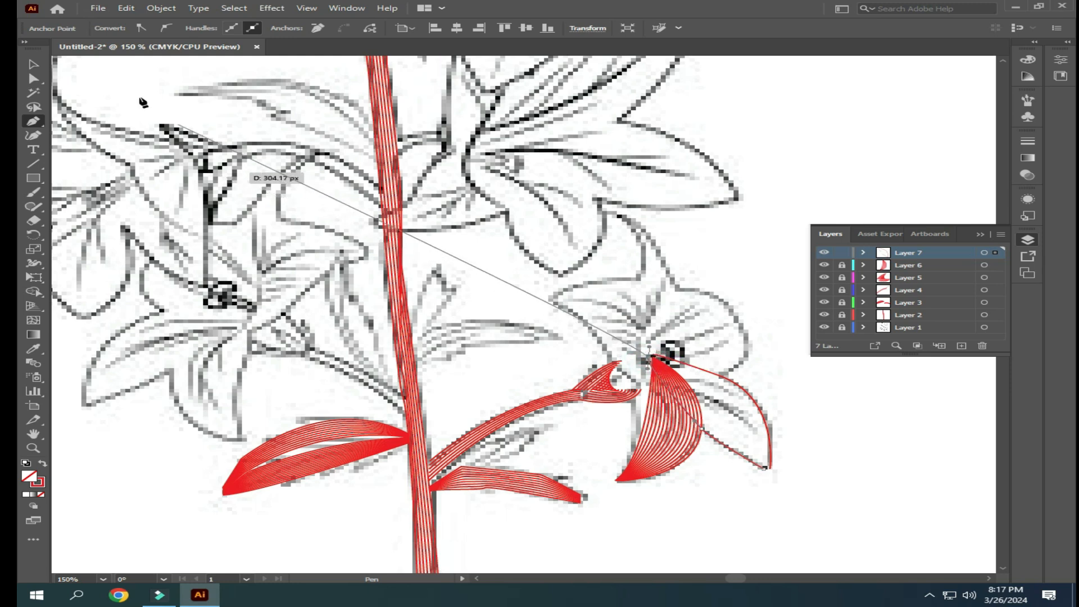
# - Select both edge lines of the lower right petal and make a blend between them
pyautogui.click(34, 64)
pyautogui.moveTo(830, 428); pyautogui.dragTo(718, 513)
pyautogui.click(160, 8)
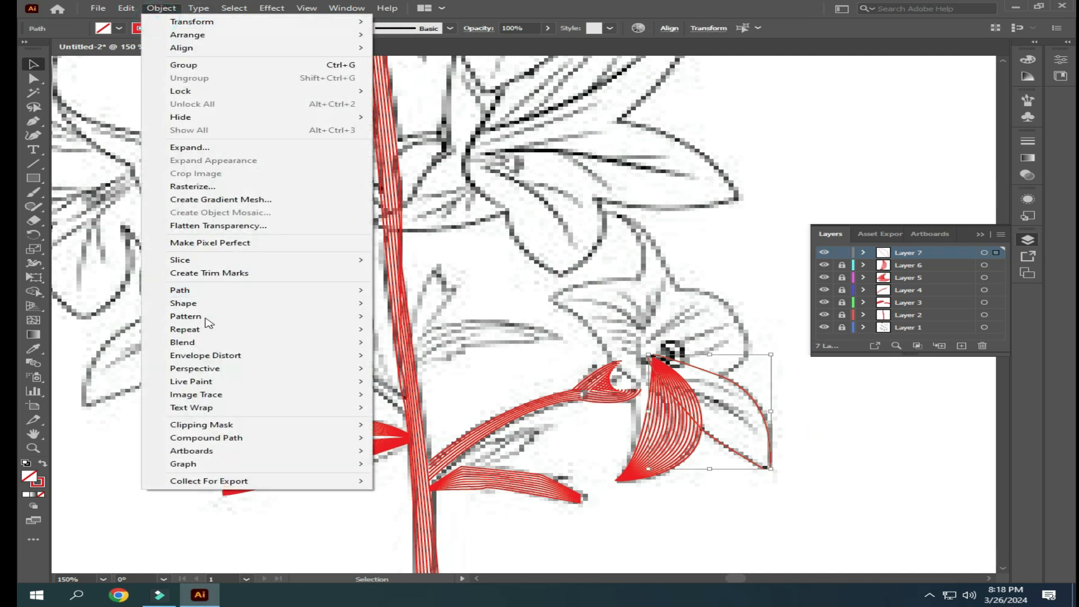
pyautogui.moveTo(209, 340)
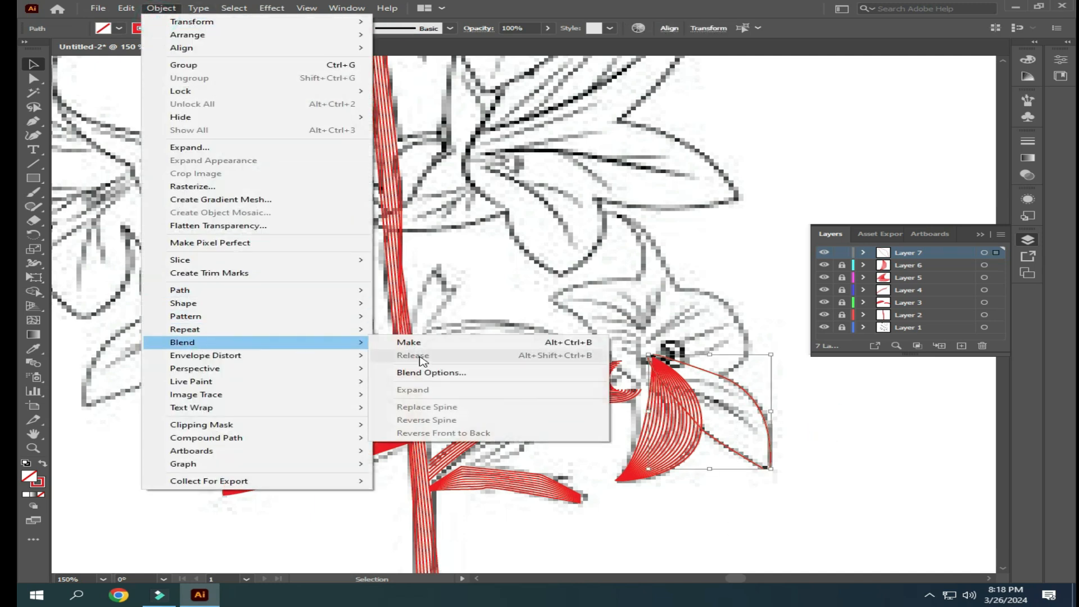
pyautogui.click(423, 344)
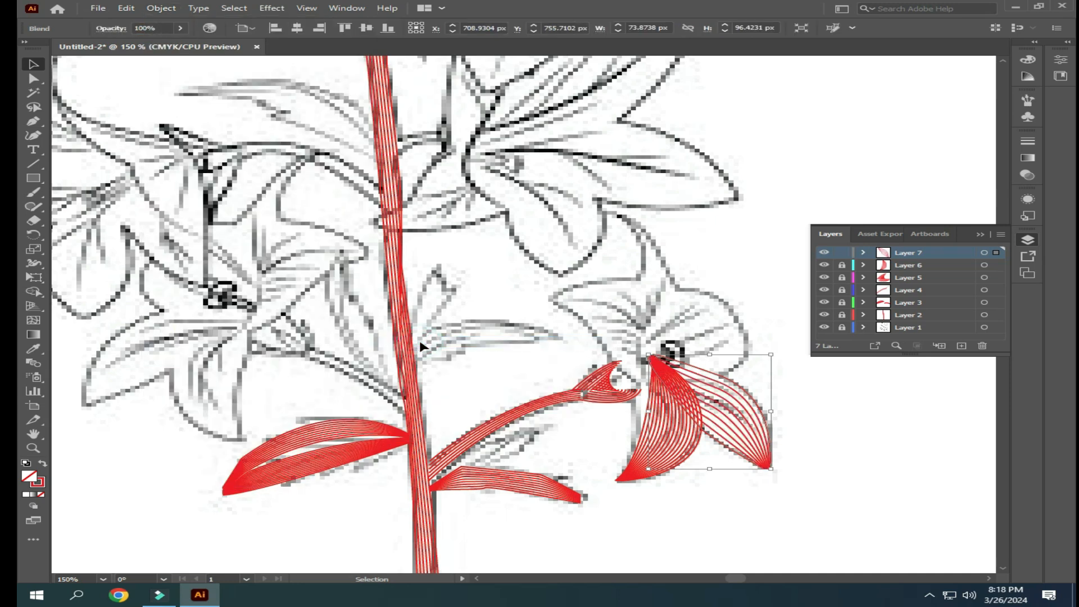
# - Set the lower right petal's blend to 20 specified steps and deselect it
pyautogui.click(161, 8)
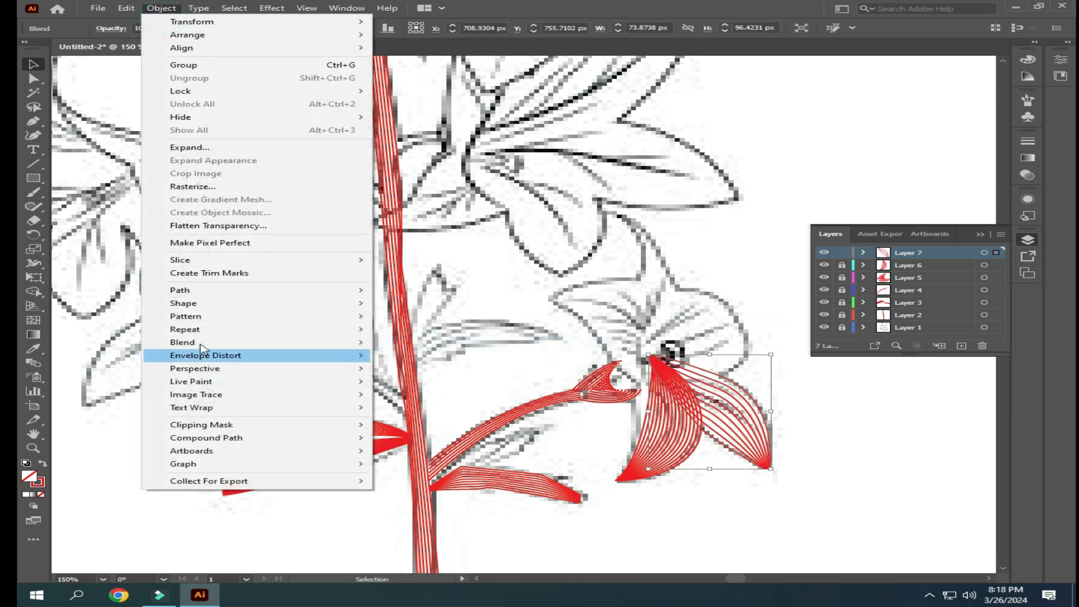
pyautogui.moveTo(289, 342)
pyautogui.click(438, 371)
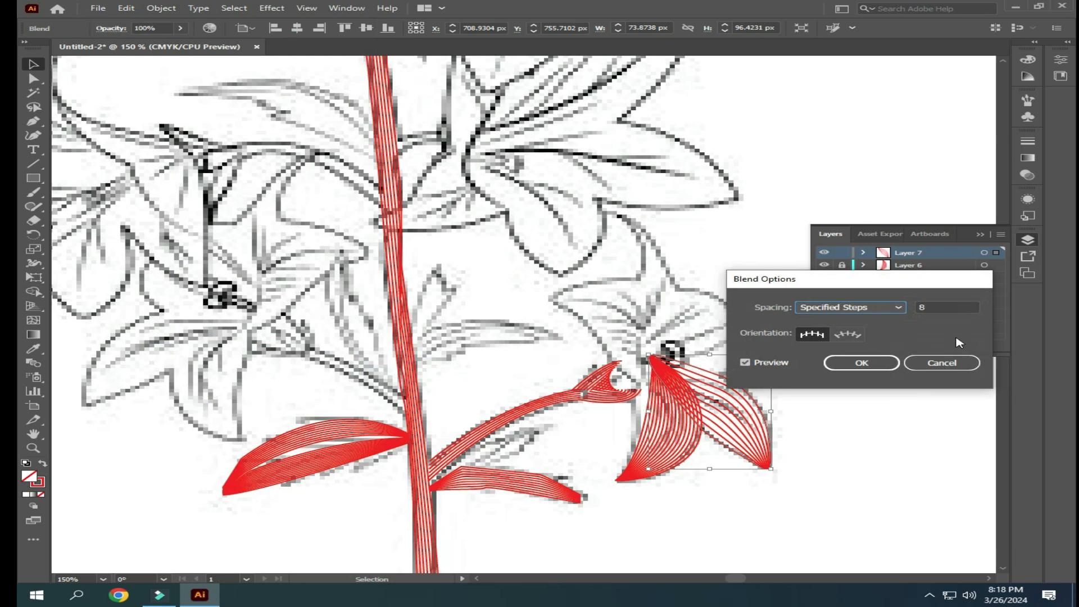
pyautogui.scroll(5, 952, 307)
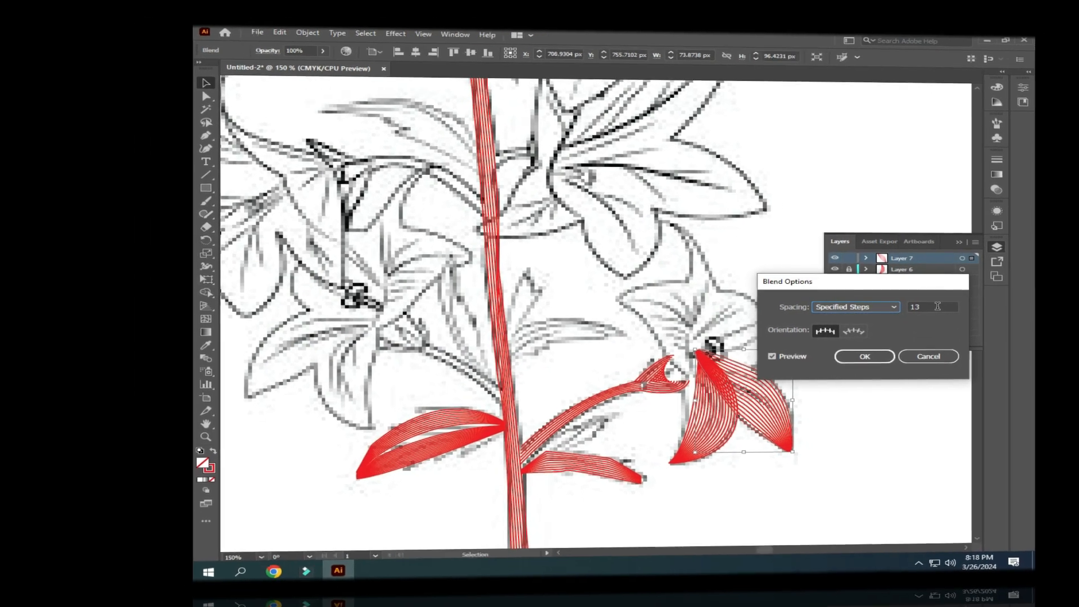
pyautogui.scroll(7, 937, 307)
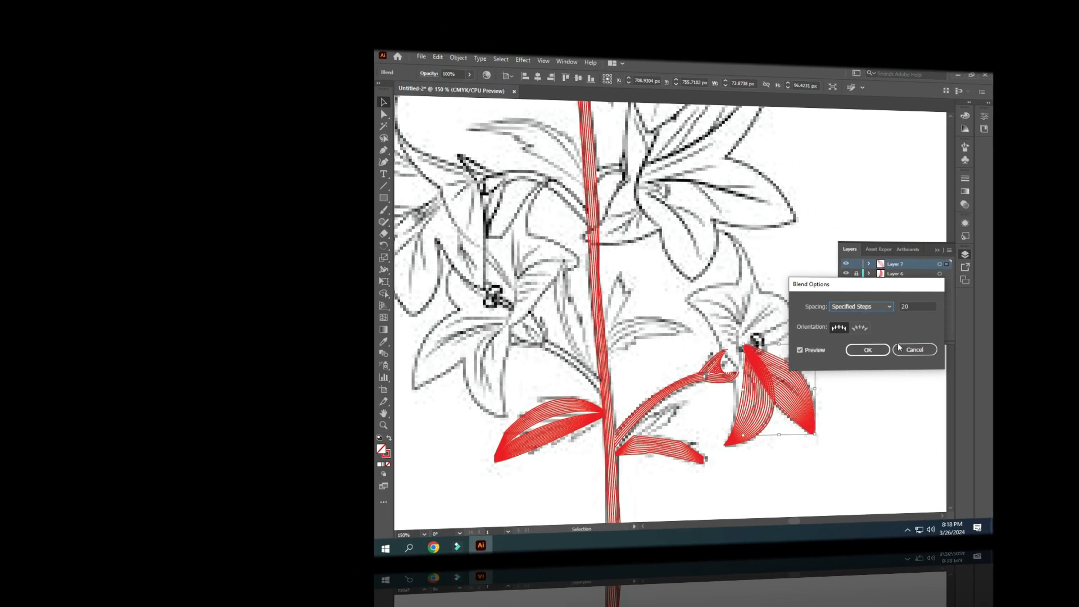
pyautogui.click(867, 349)
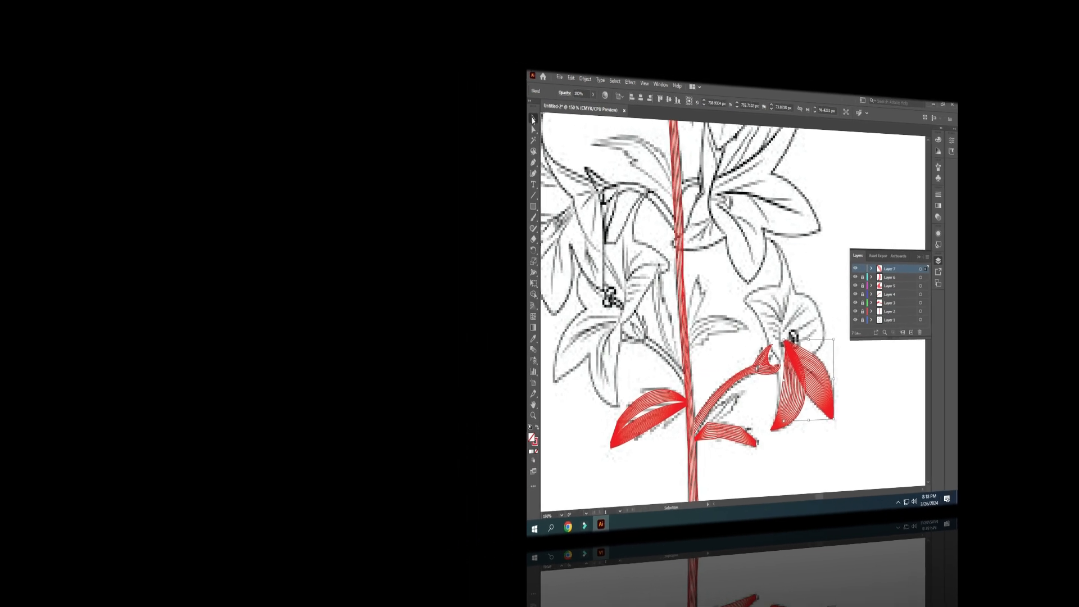
pyautogui.click(843, 439)
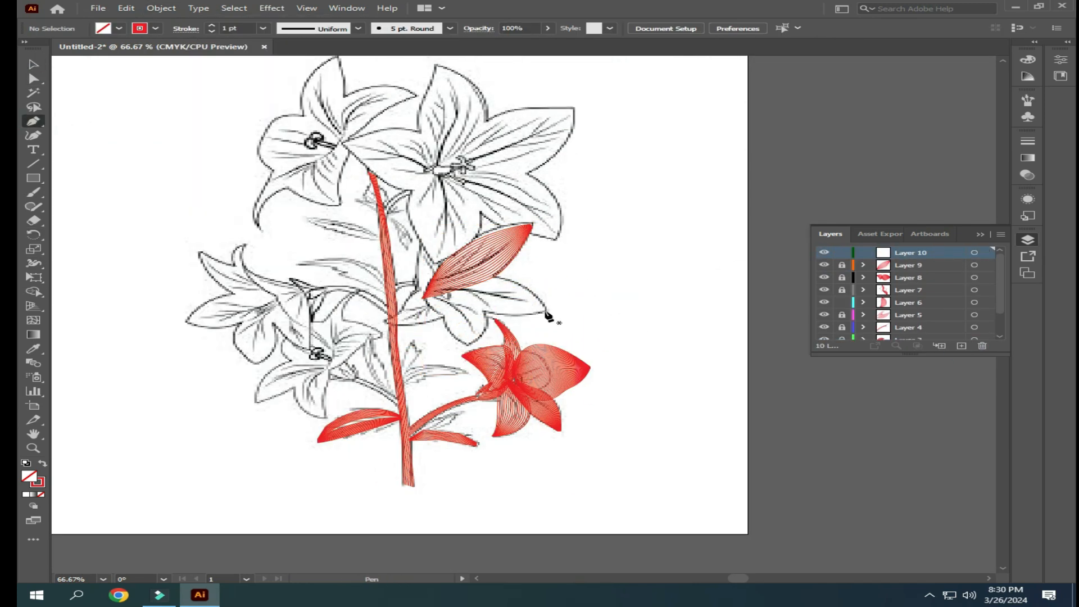
# - Complete the middle right flower's blended petals and continue with Pen-traced petal edges on the lower left flower, using separate layers
pyautogui.moveTo(545, 310); pyautogui.dragTo(597, 274)
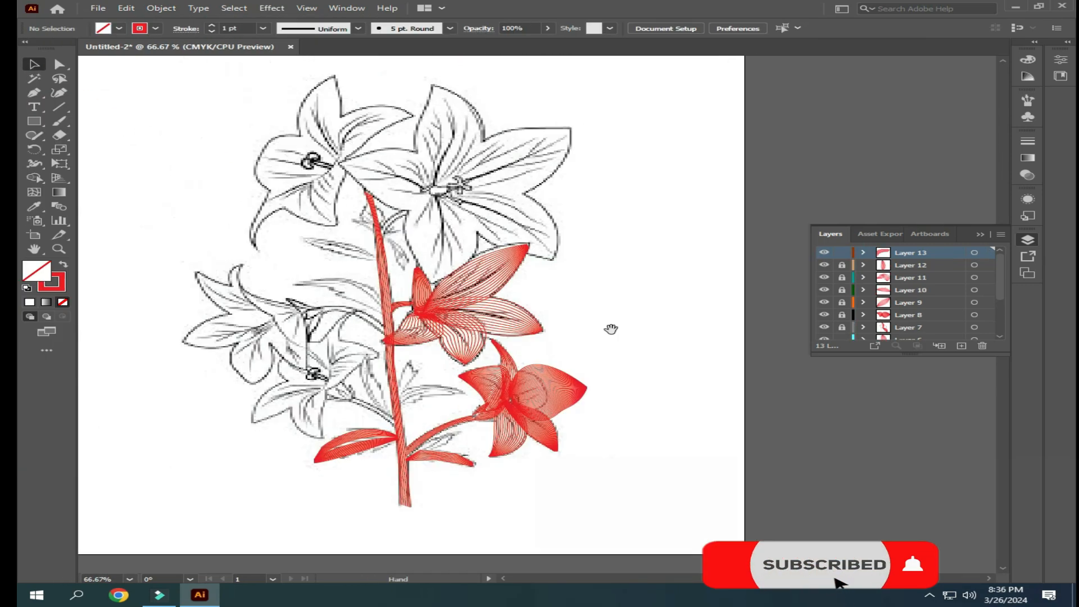
pyautogui.click(824, 315)
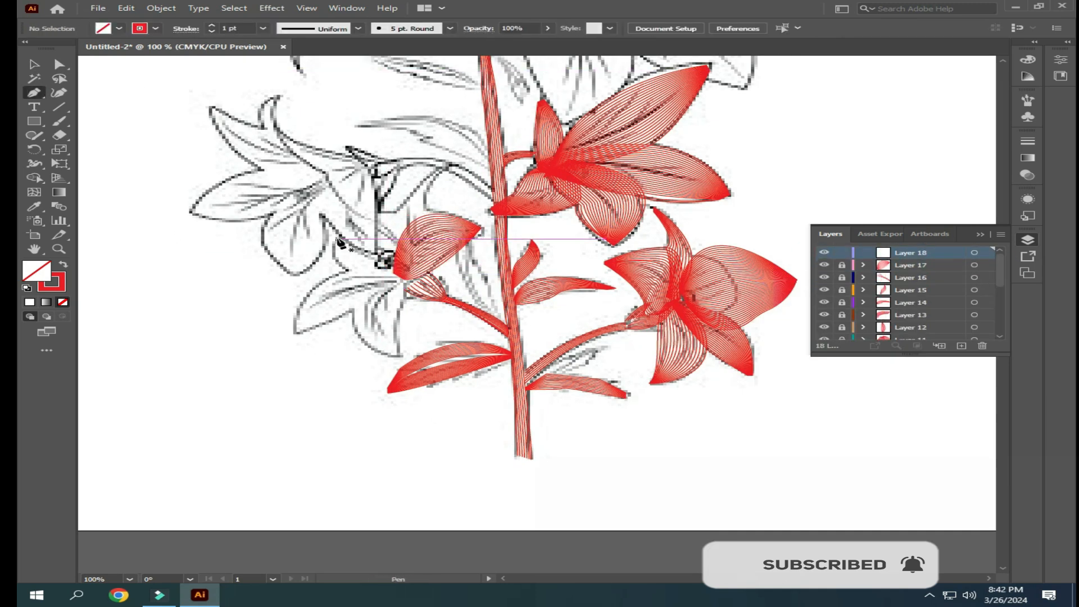
pyautogui.press('p')
pyautogui.click(397, 358)
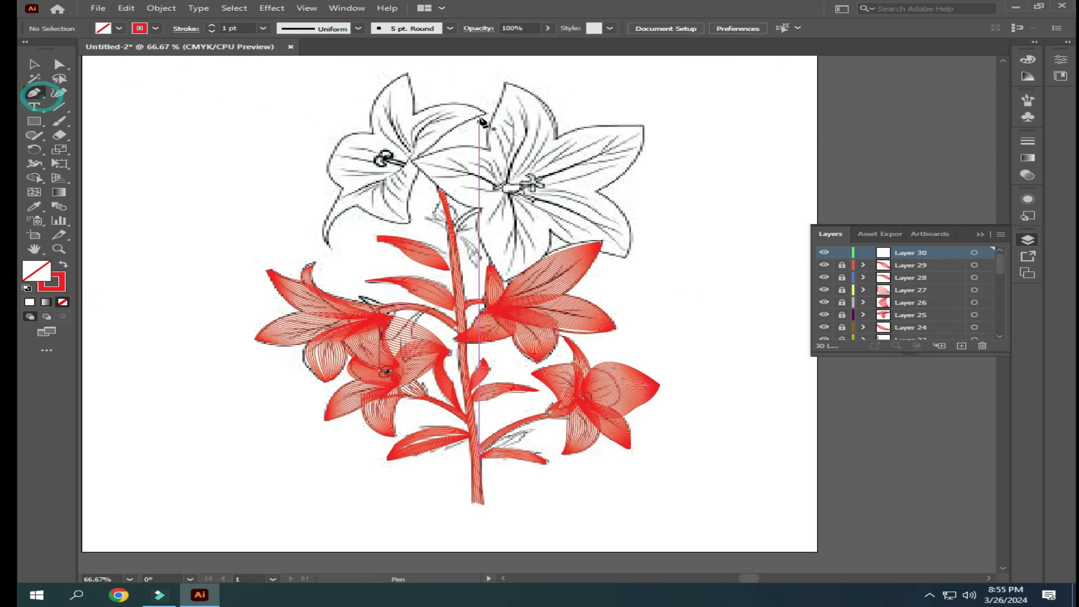
# - Trace and blend the top right flower's petals on separate layers, then continue with the top left flower
pyautogui.moveTo(502, 188); pyautogui.dragTo(504, 198)
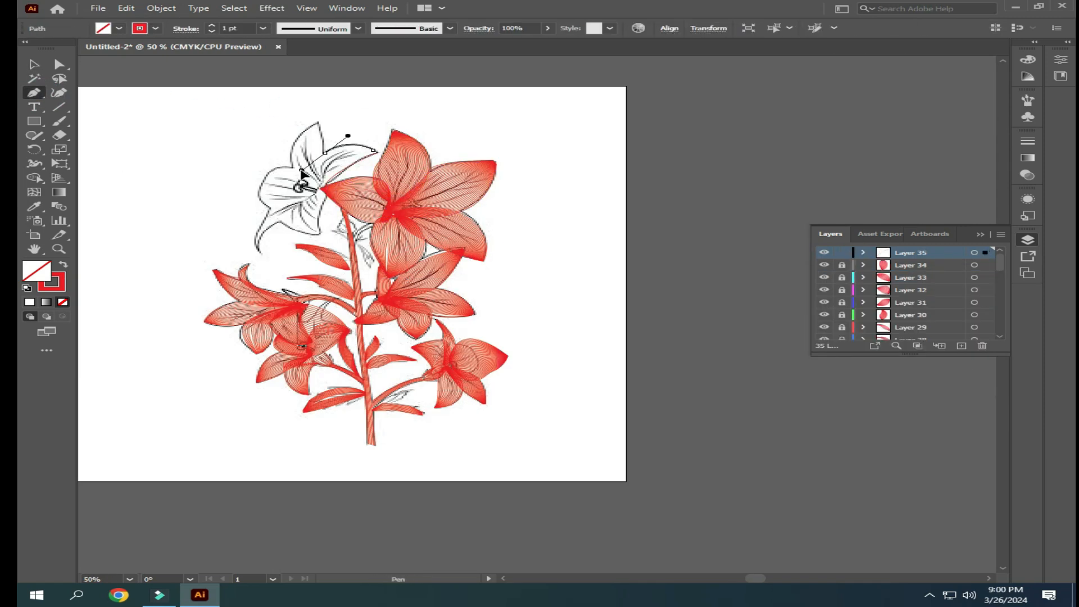
pyautogui.moveTo(301, 186); pyautogui.dragTo(316, 190)
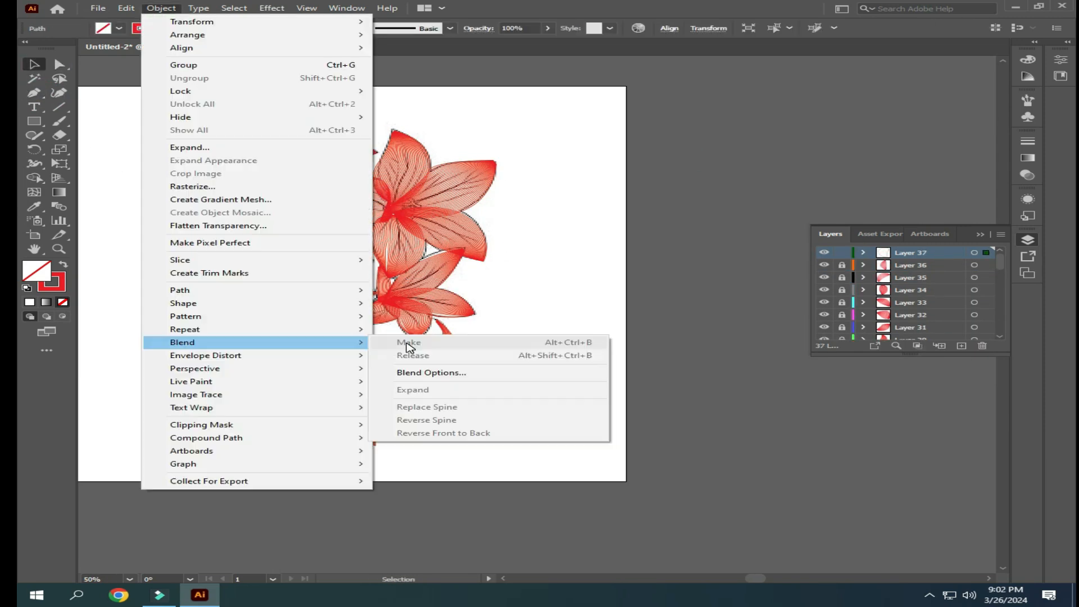